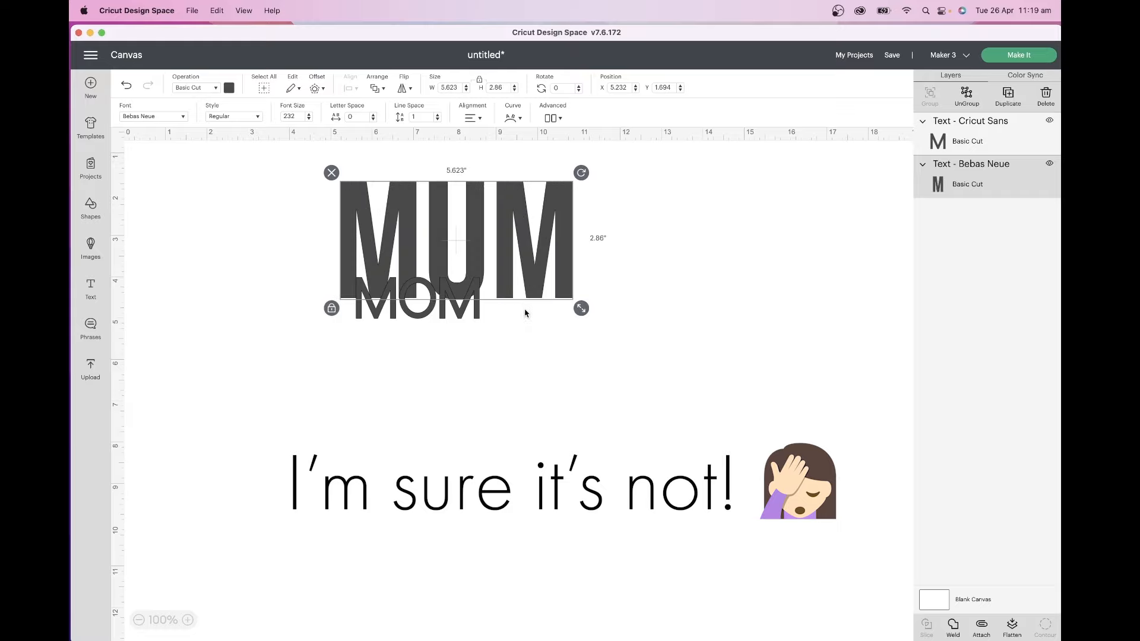
# - Recolour the MUM text light purple and move it to the right, clear of the MOM text
pyautogui.moveTo(463, 249); pyautogui.dragTo(638, 240)
pyautogui.click(229, 89)
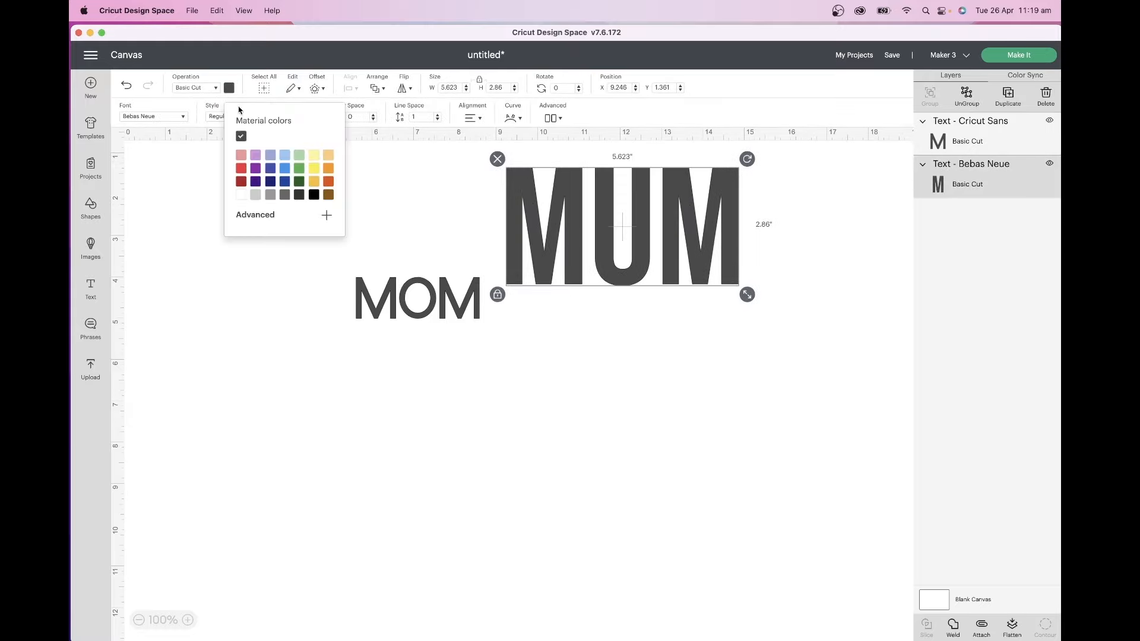
pyautogui.click(255, 155)
pyautogui.moveTo(519, 240); pyautogui.dragTo(580, 240)
# - Change the MOM text's font to Times New Roman and move it left, clear of MUM
pyautogui.click(456, 302)
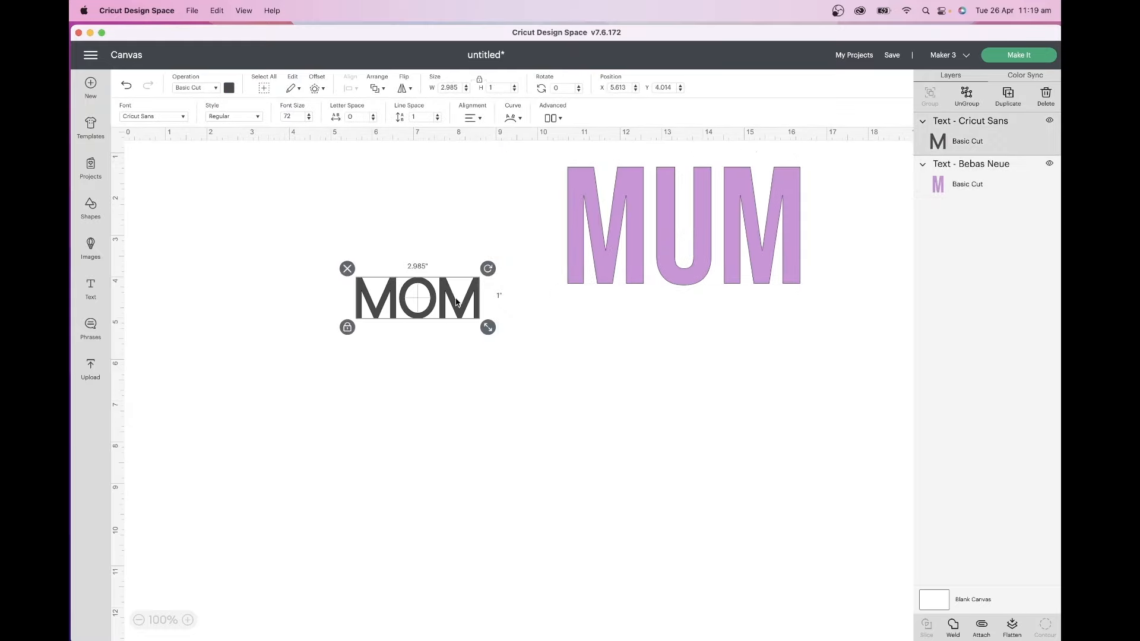
pyautogui.click(170, 116)
pyautogui.write('TIMES')
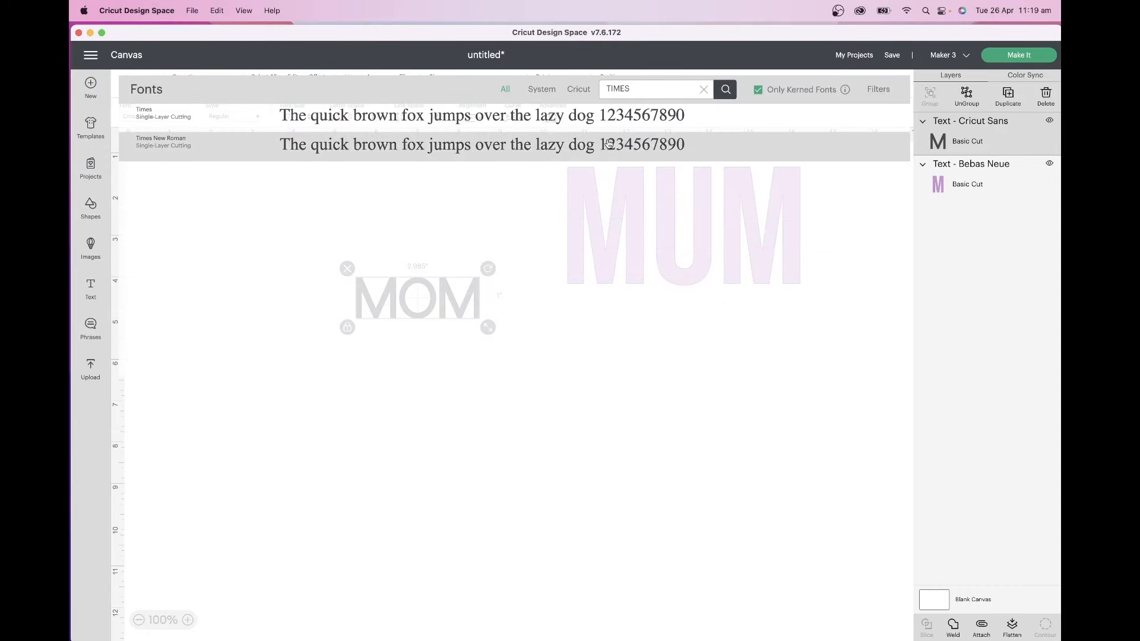
pyautogui.click(609, 144)
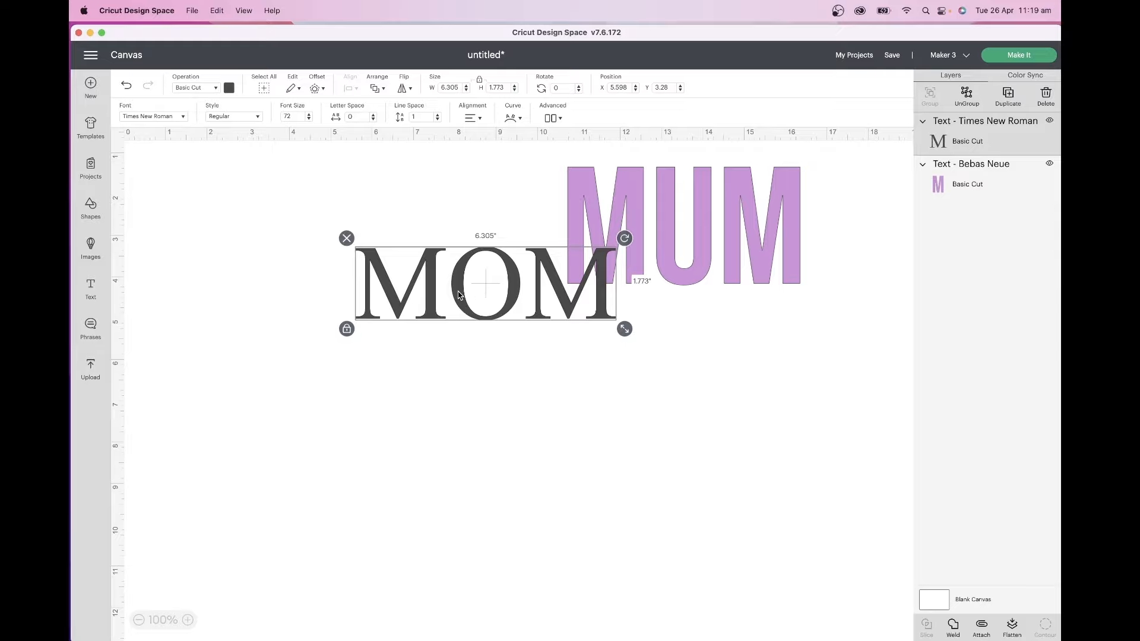
pyautogui.moveTo(460, 294); pyautogui.dragTo(348, 291)
# - Make the MOM text bold, enlarge it to about 9.2 inches wide, and move it up beside MUM
pyautogui.click(238, 118)
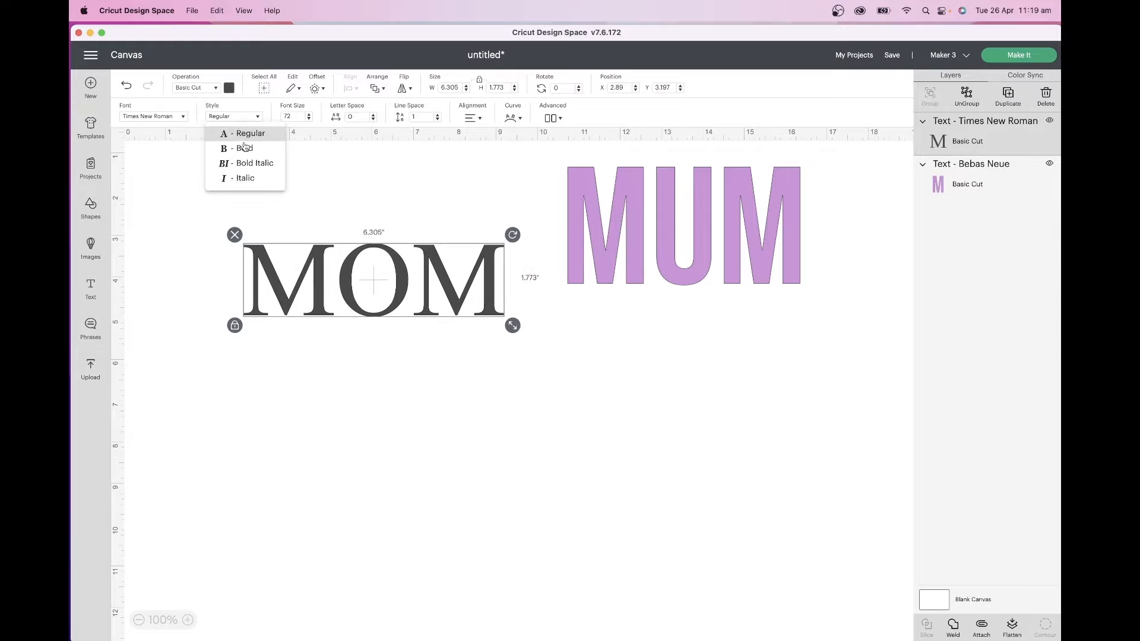
pyautogui.click(246, 148)
pyautogui.moveTo(530, 325); pyautogui.dragTo(634, 352)
pyautogui.moveTo(526, 303); pyautogui.dragTo(455, 251)
# - Recolour the MOM text light periwinkle blue and shift it up and left, level with MUM
pyautogui.click(228, 88)
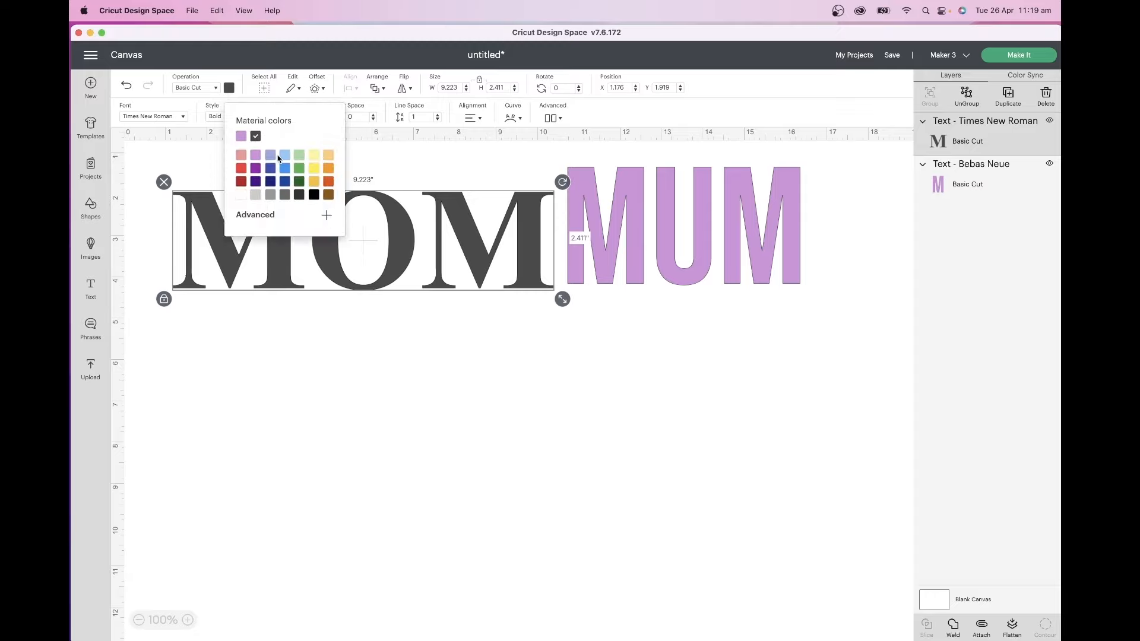
pyautogui.click(270, 161)
pyautogui.moveTo(523, 265); pyautogui.dragTo(505, 243)
pyautogui.click(407, 368)
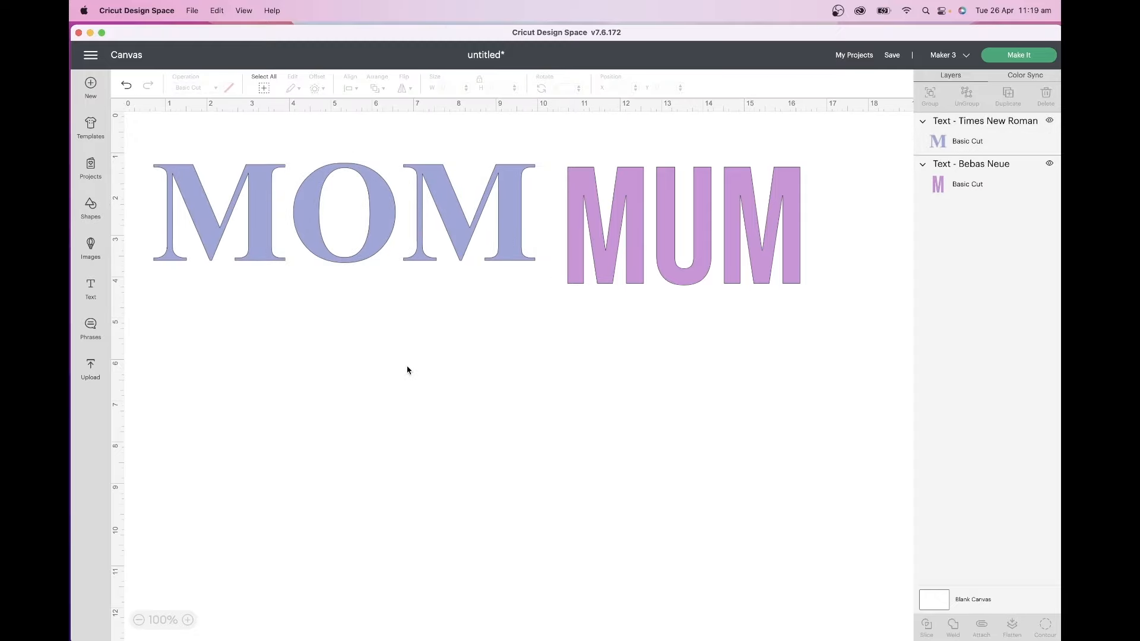
# - Add a bold Times New Roman text line with three lowercase sample first names below MOM
pyautogui.click(98, 293)
pyautogui.press('BackSpace')
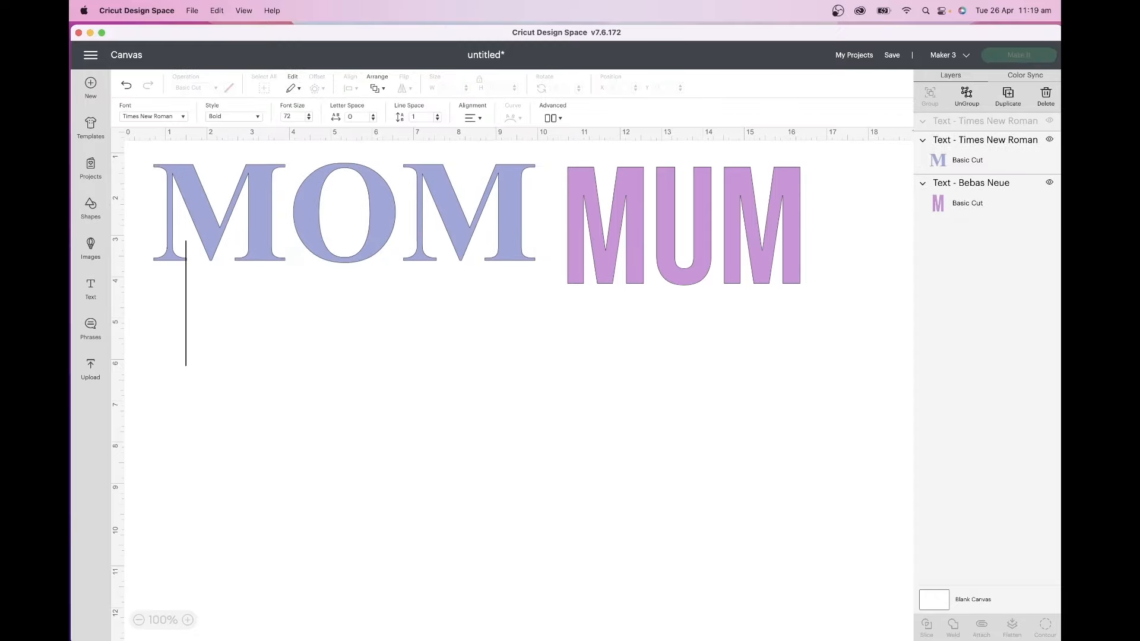
pyautogui.write('sarah')
pyautogui.click(404, 431)
pyautogui.moveTo(404, 337); pyautogui.dragTo(420, 438)
pyautogui.doubleClick(305, 391)
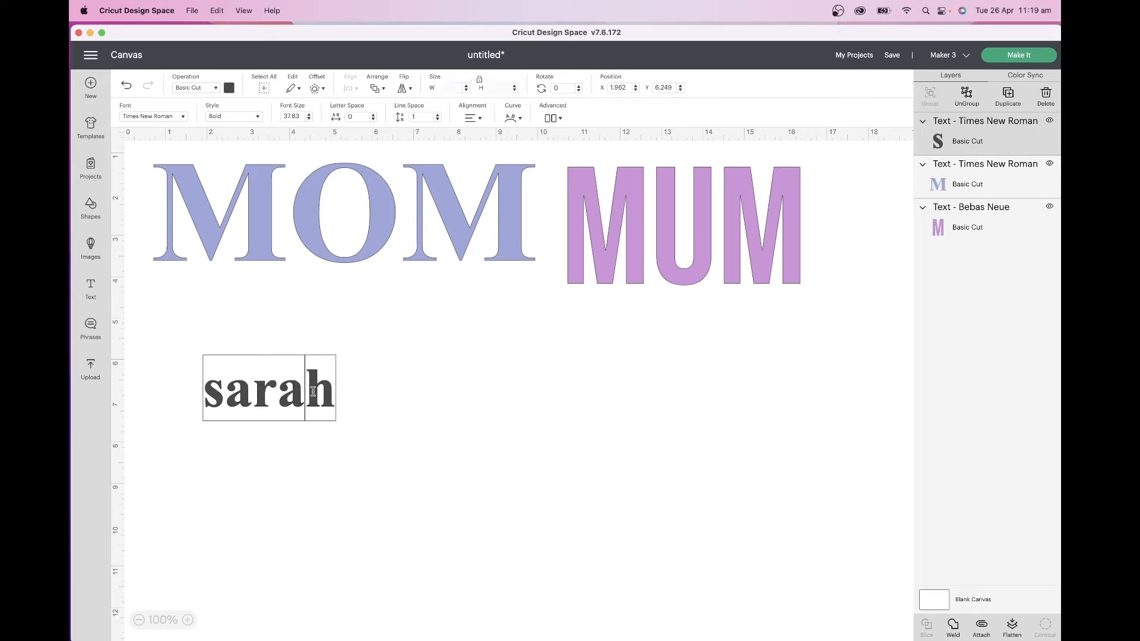
pyautogui.write('george adam')
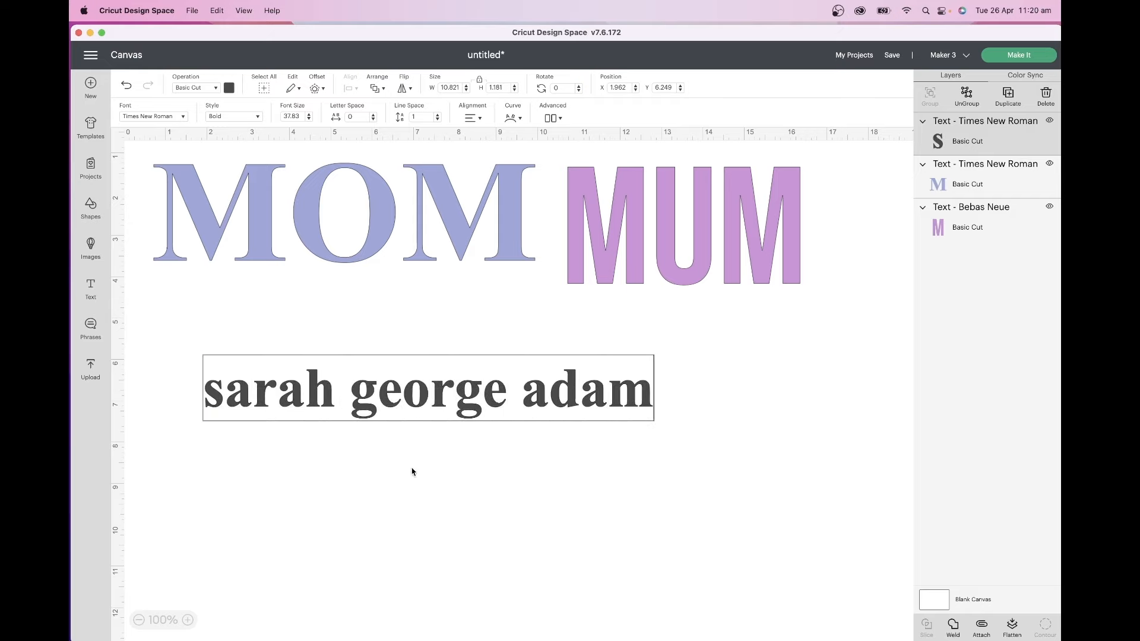
pyautogui.click(411, 468)
# - Duplicate the line of three names and space the two copies apart vertically
pyautogui.rightClick(430, 405)
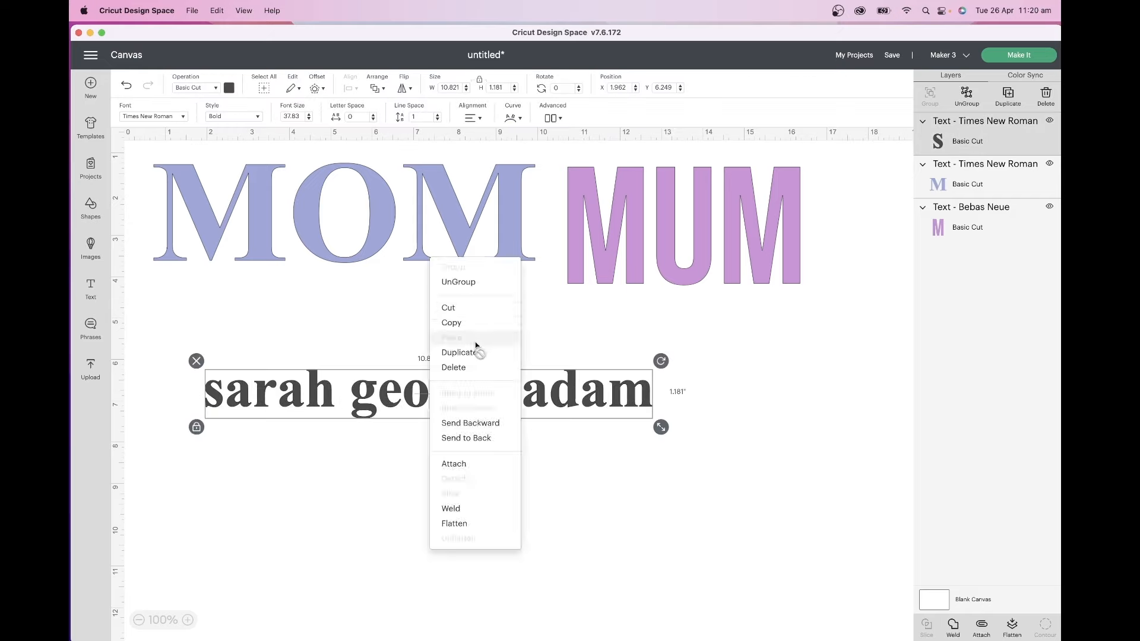
pyautogui.click(476, 353)
pyautogui.moveTo(484, 406); pyautogui.dragTo(507, 478)
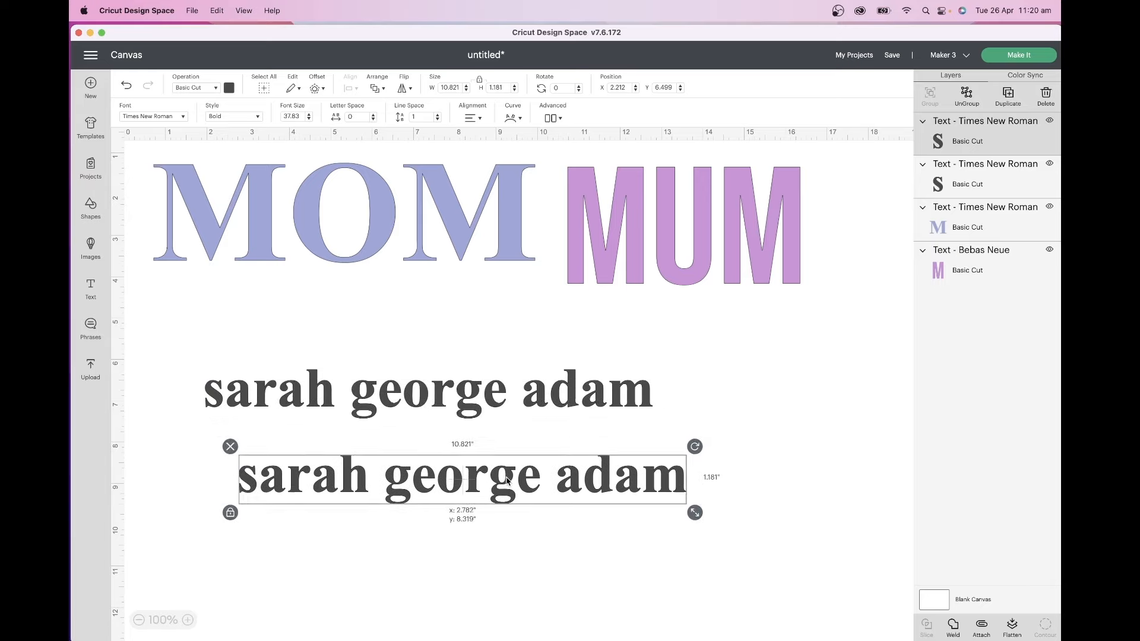
pyautogui.moveTo(527, 404); pyautogui.dragTo(527, 358)
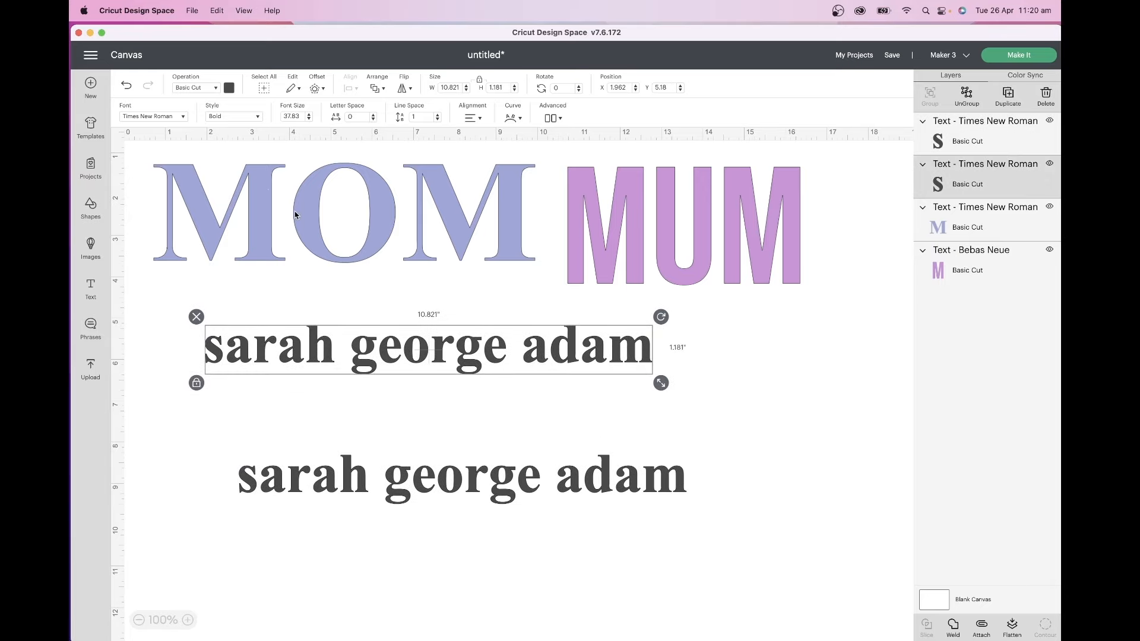
# - Set the upper names line in the I Love Glitter font and enlarge it to about 11.9 inches wide just below MOM
pyautogui.click(164, 117)
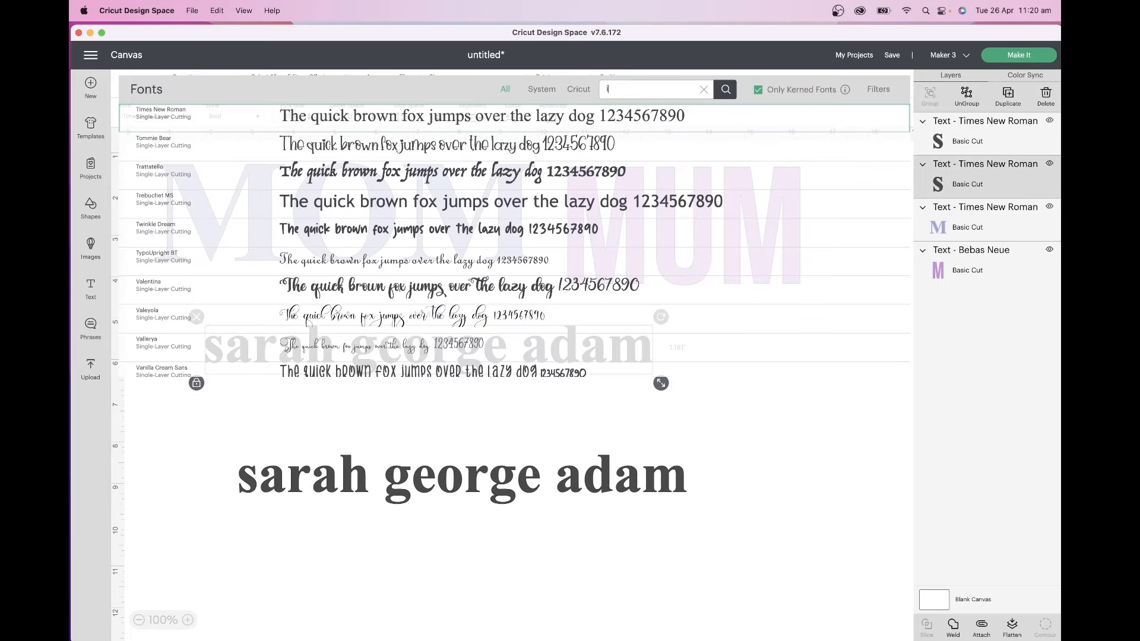
pyautogui.write('i love')
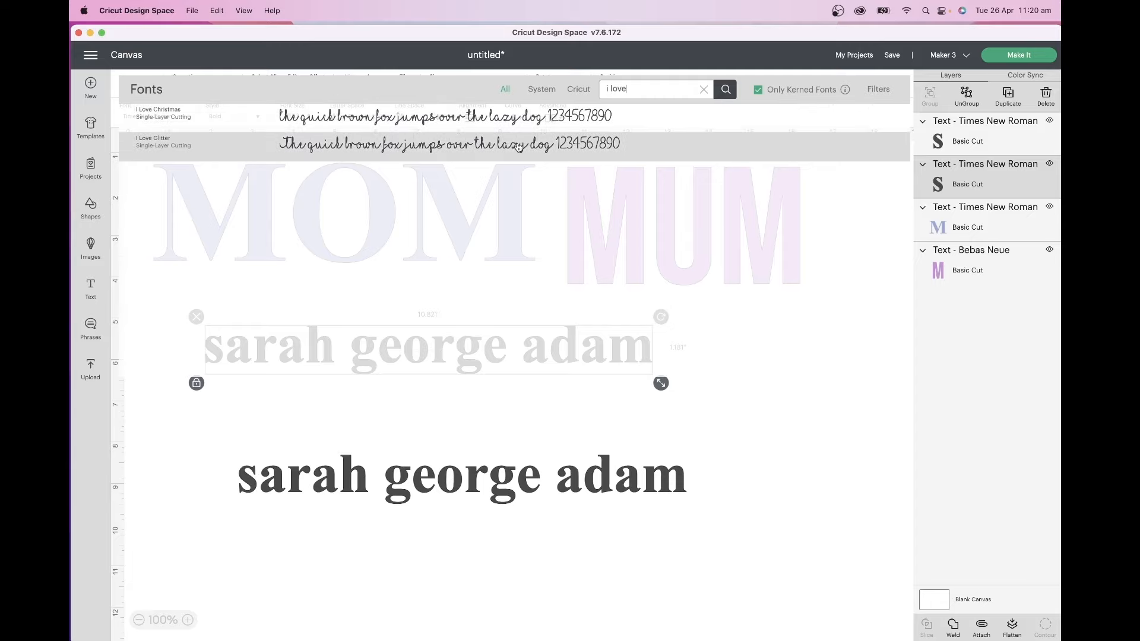
pyautogui.click(518, 148)
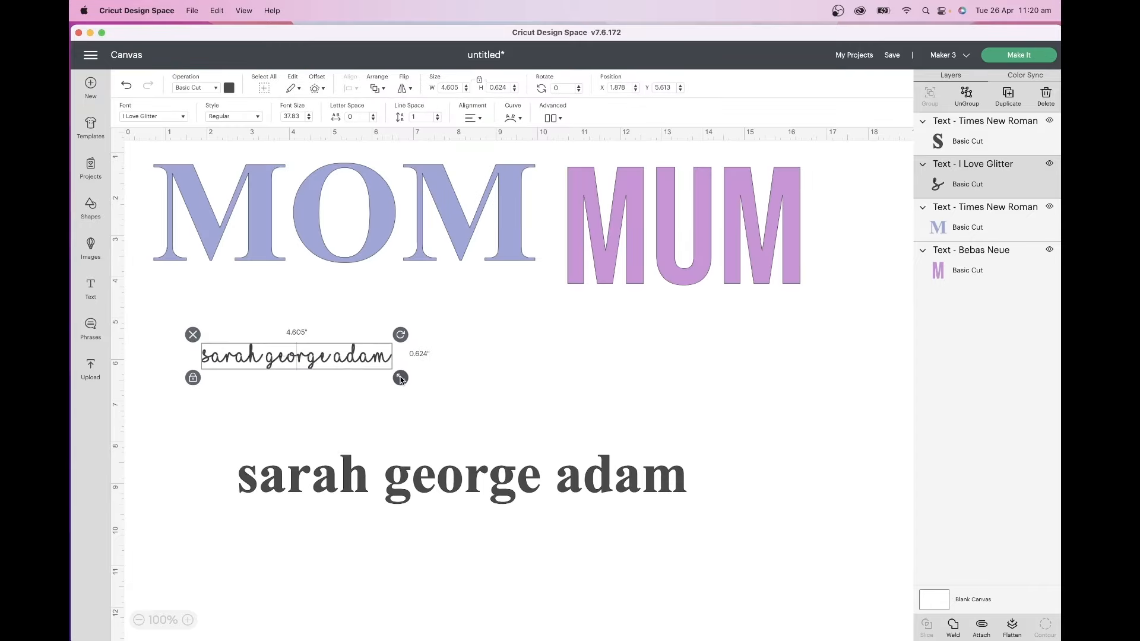
pyautogui.moveTo(401, 380); pyautogui.dragTo(557, 421)
pyautogui.moveTo(533, 382); pyautogui.dragTo(532, 340)
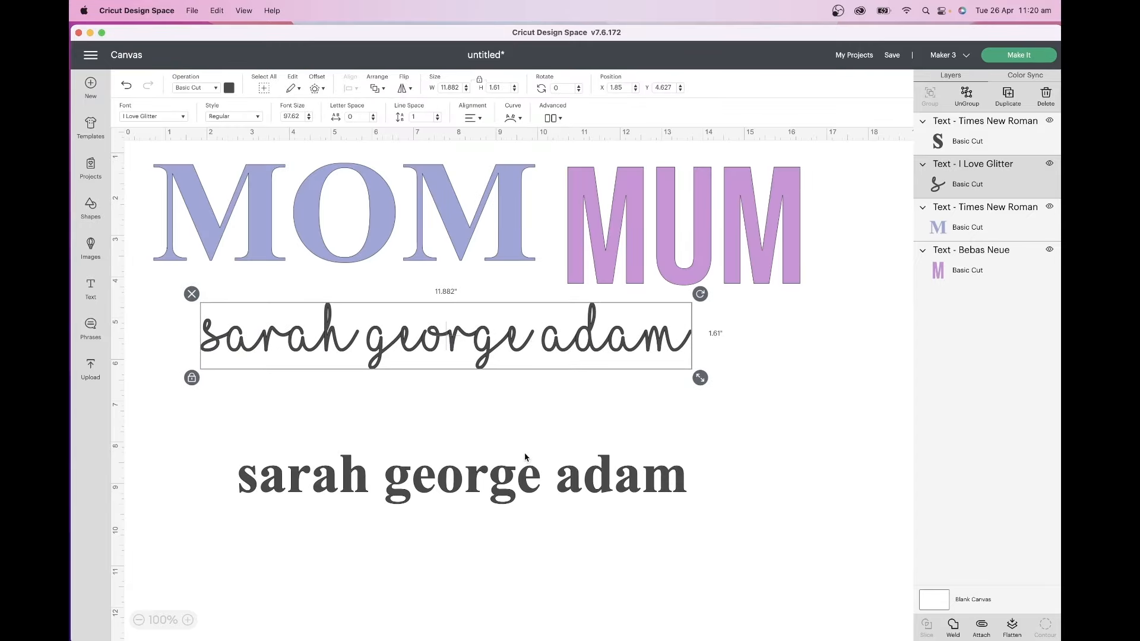
# - Move the lower names line up slightly and change its font to Joseph Sophia
pyautogui.moveTo(522, 489); pyautogui.dragTo(518, 460)
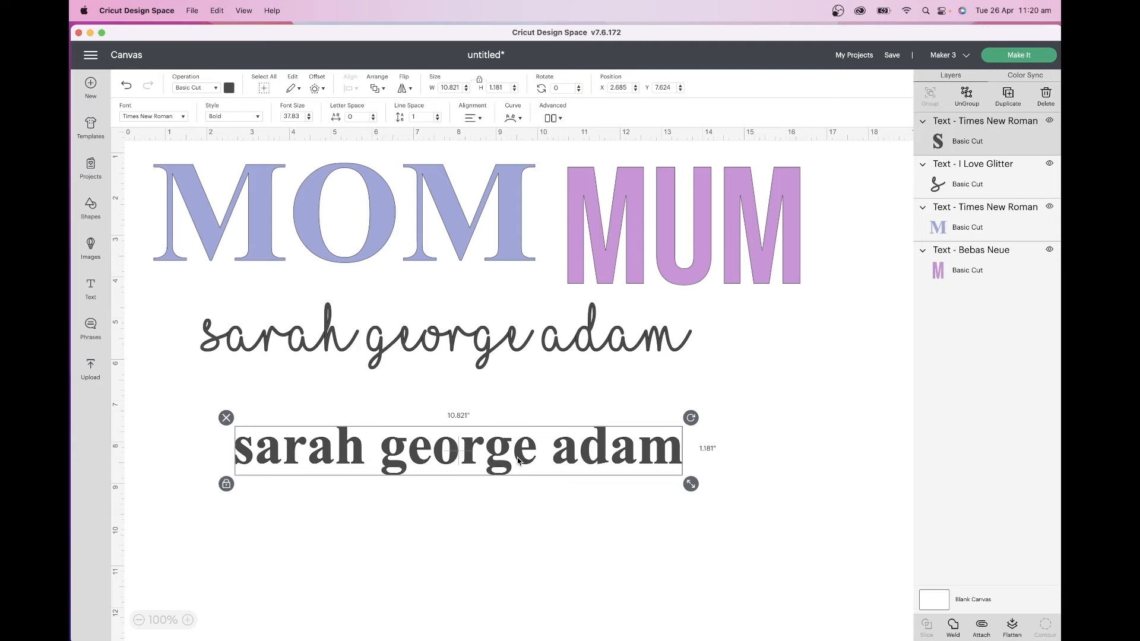
pyautogui.click(153, 116)
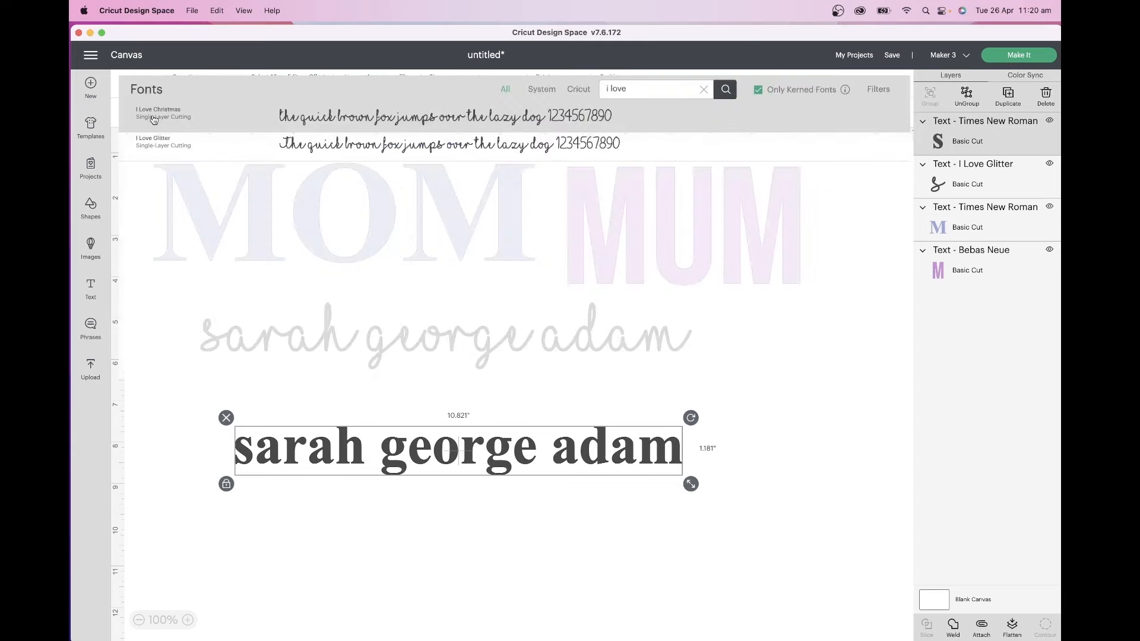
pyautogui.tripleClick(603, 89)
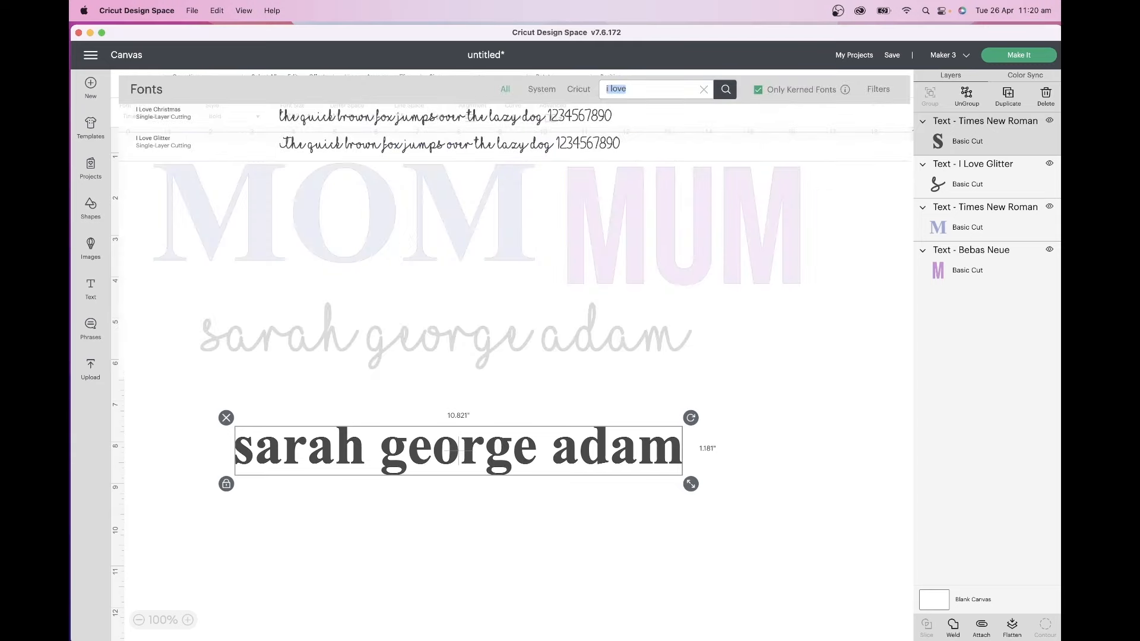
pyautogui.write('jos')
pyautogui.click(536, 111)
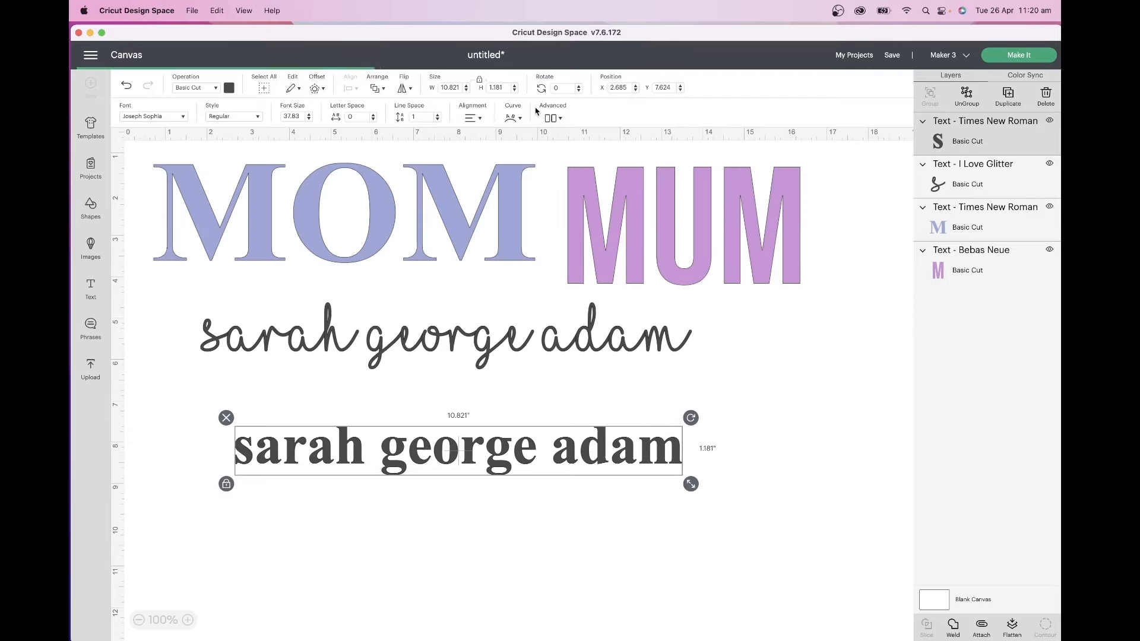
# - Replace the lower line's text with two other lowercase sample first names and reposition both script lines slightly further down
pyautogui.doubleClick(534, 474)
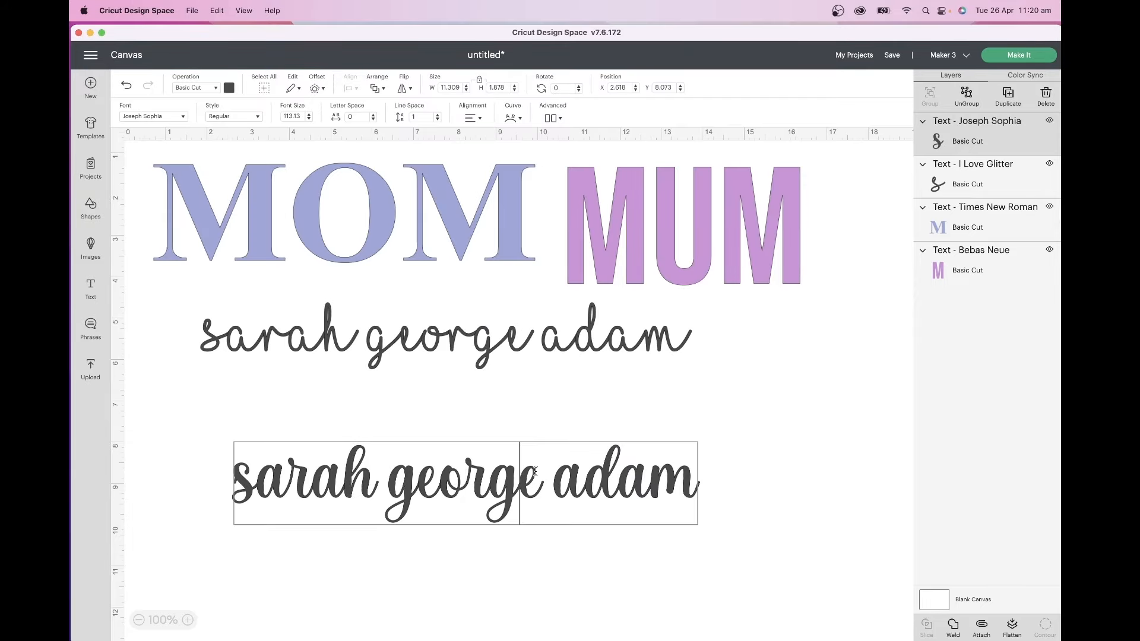
pyautogui.moveTo(695, 480); pyautogui.dragTo(233, 480)
pyautogui.write('jackson sophia')
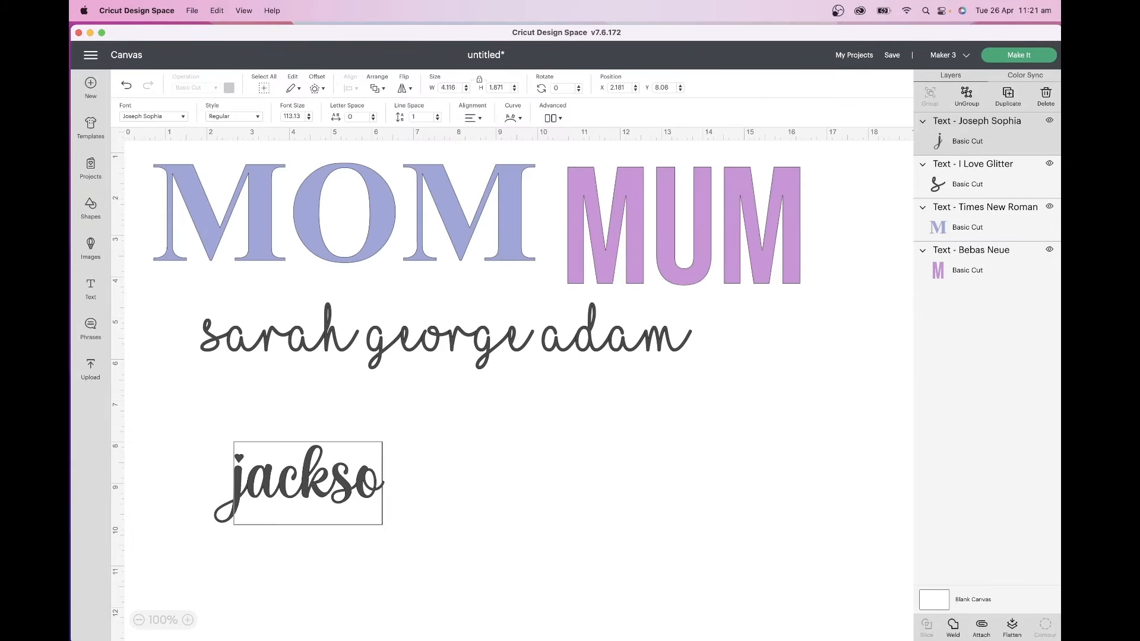
pyautogui.click(406, 567)
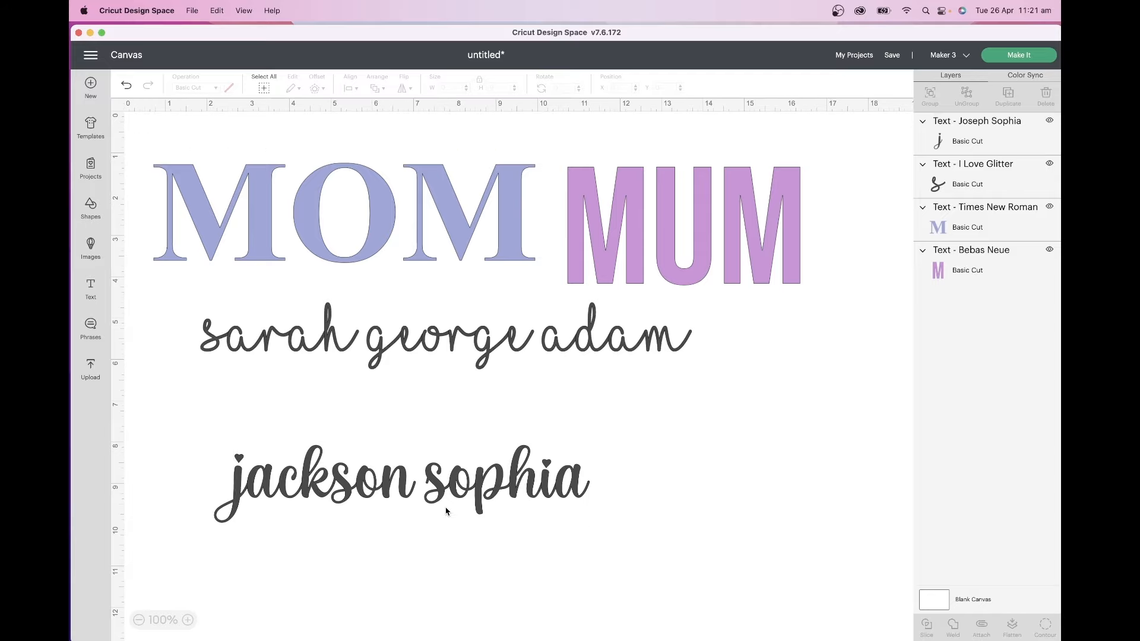
pyautogui.click(453, 497)
pyautogui.click(586, 371)
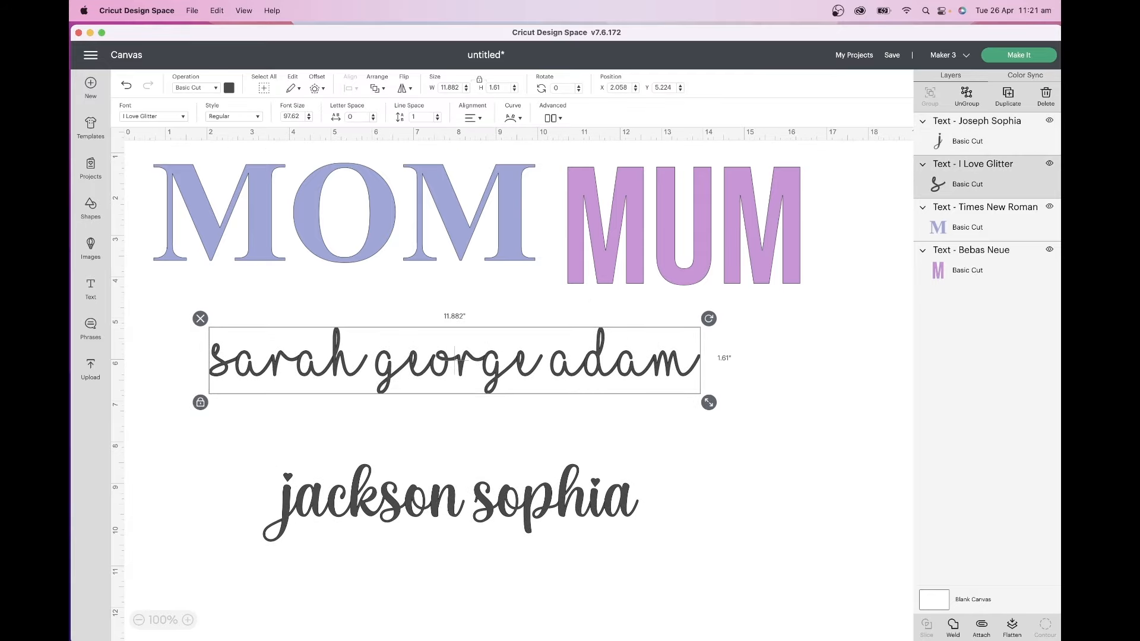
# - Switch to Creative Fabrica's Font Cloud in Safari, open the I Love Glitter font, and copy its first long swash glyph after the @ sign
pyautogui.press('super+Tab')
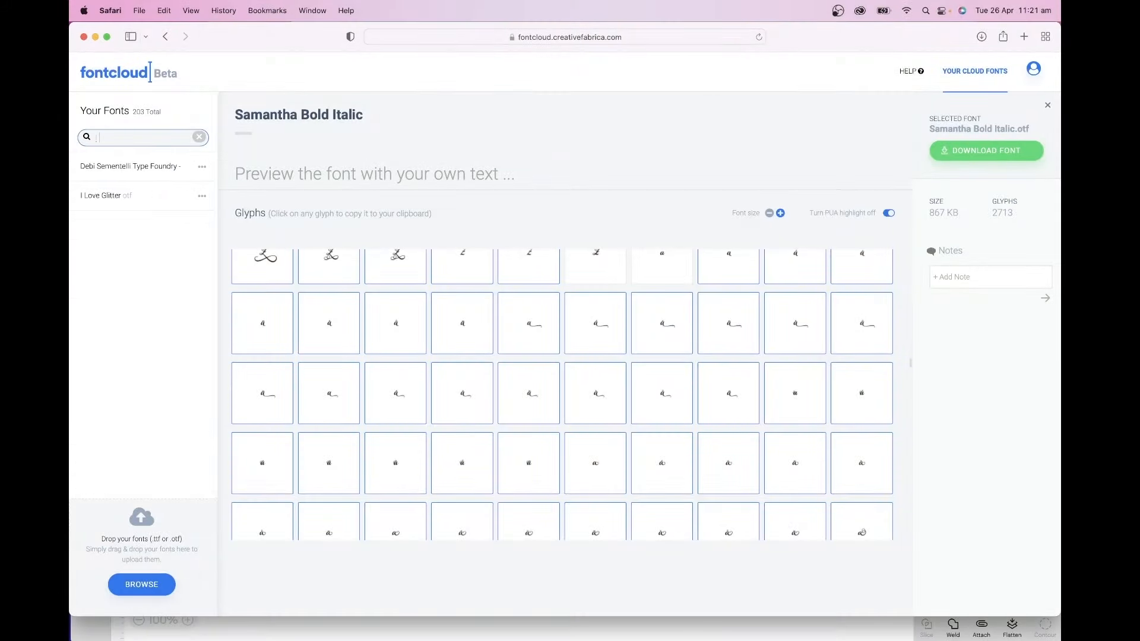
pyautogui.write('i love')
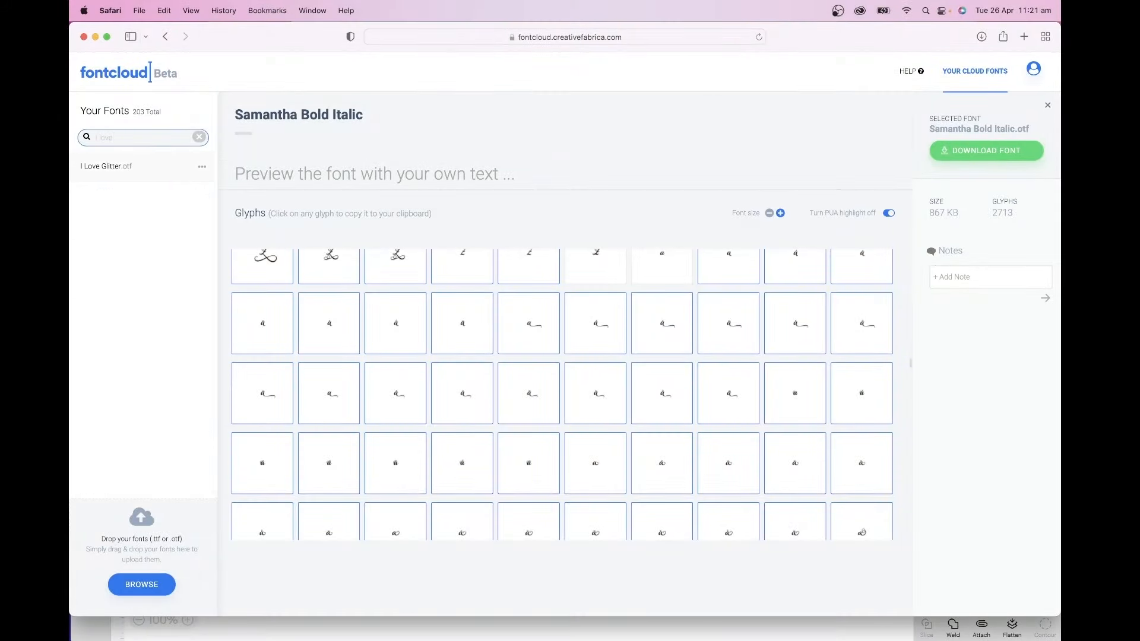
pyautogui.click(157, 179)
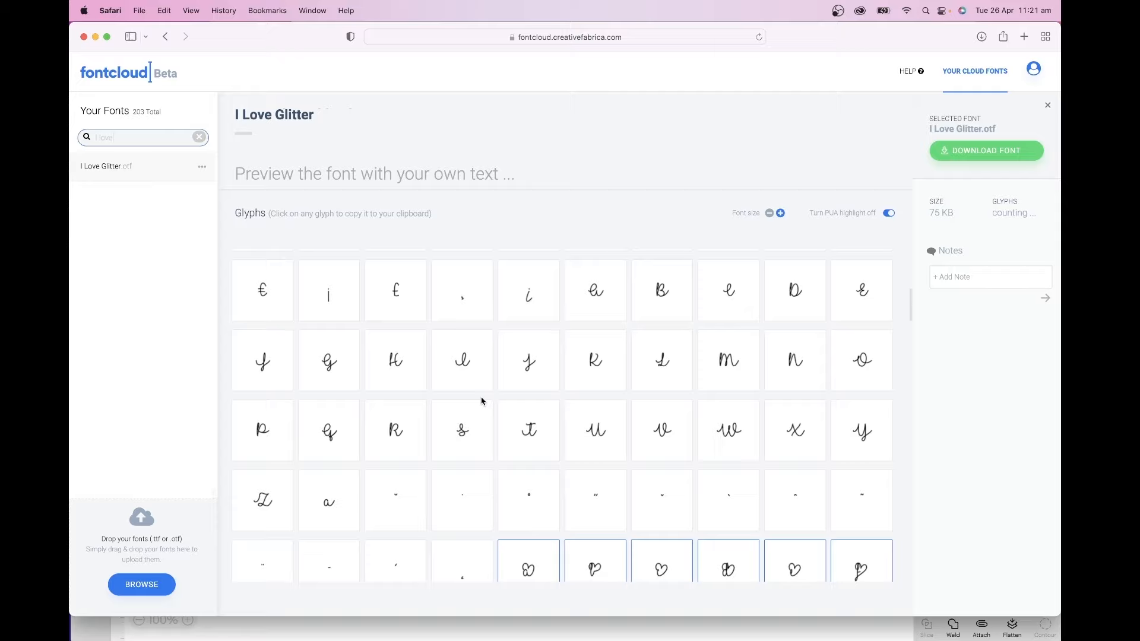
pyautogui.scroll(3, 481, 401)
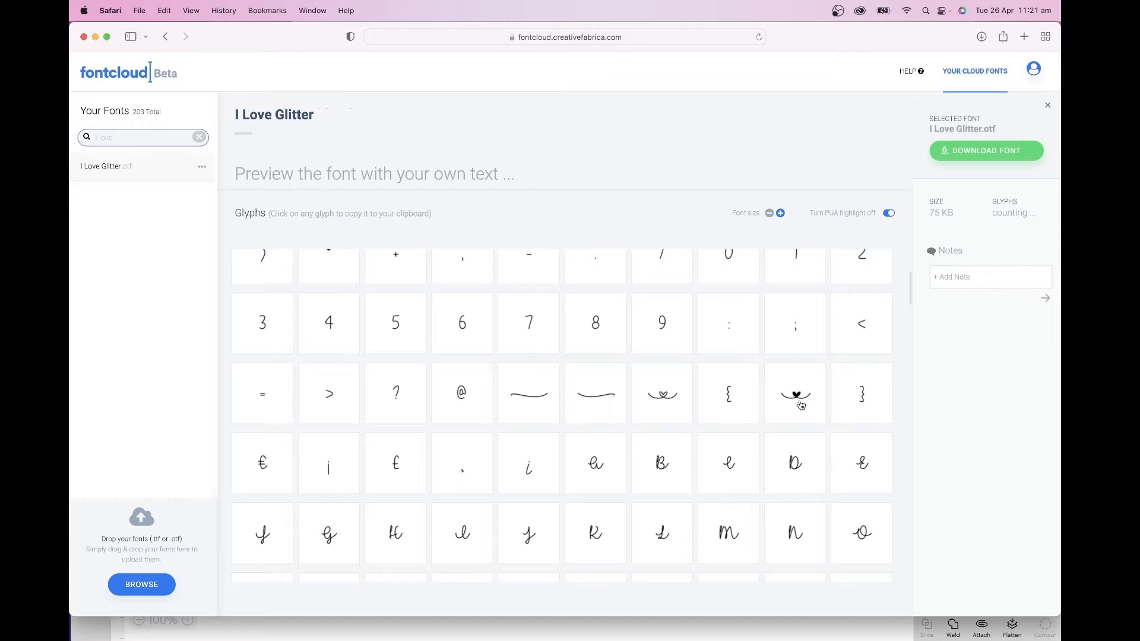
pyautogui.click(531, 395)
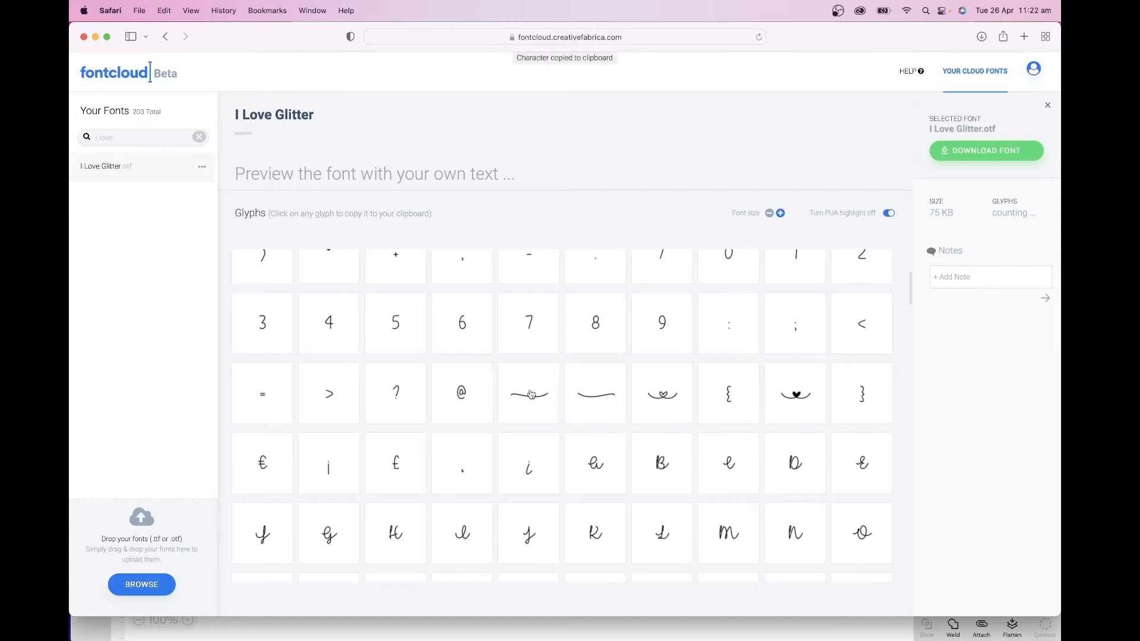
# - Switch to Cricut Design Space, paste the copied swash before the first name in the I Love Glitter line, and move the line left
pyautogui.click(516, 635)
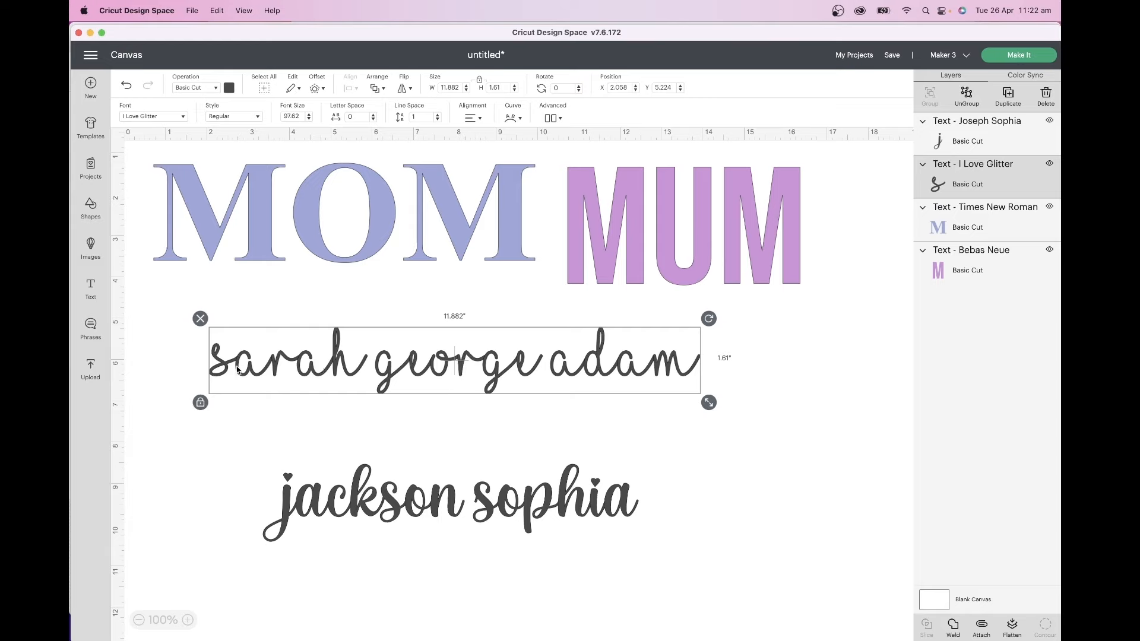
pyautogui.doubleClick(215, 364)
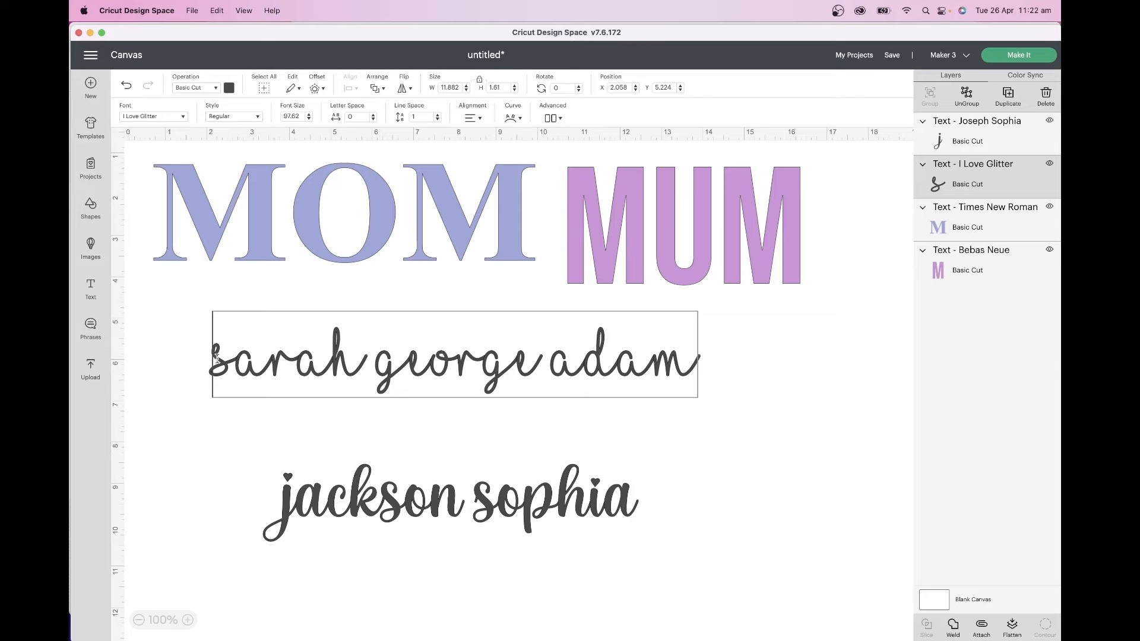
pyautogui.rightClick(217, 358)
pyautogui.click(241, 401)
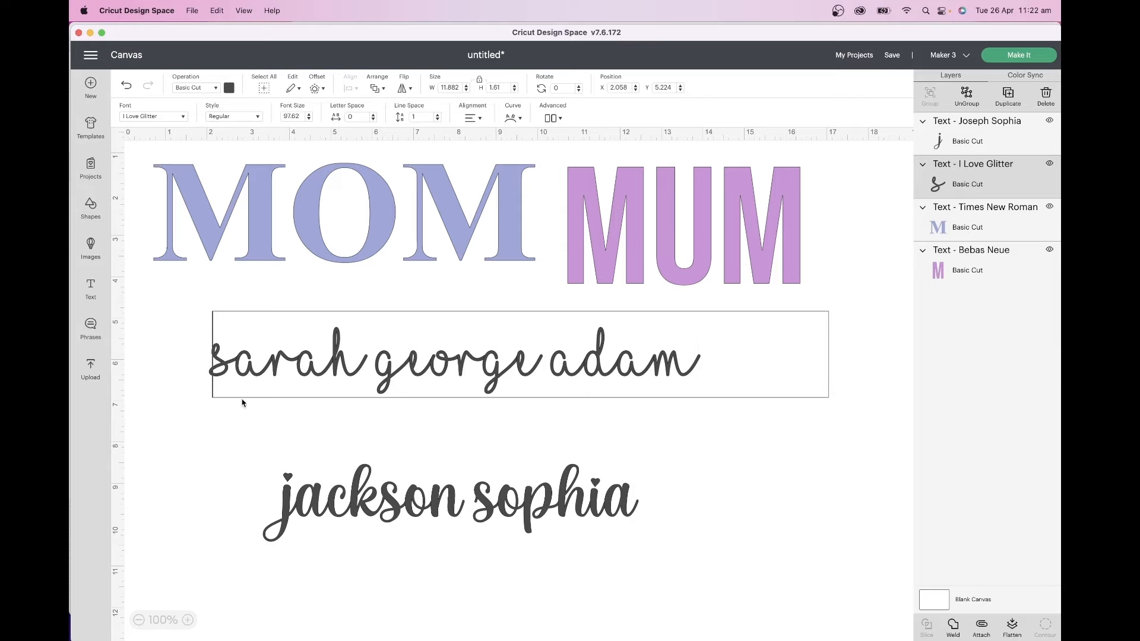
pyautogui.click(334, 421)
pyautogui.moveTo(422, 365); pyautogui.dragTo(365, 367)
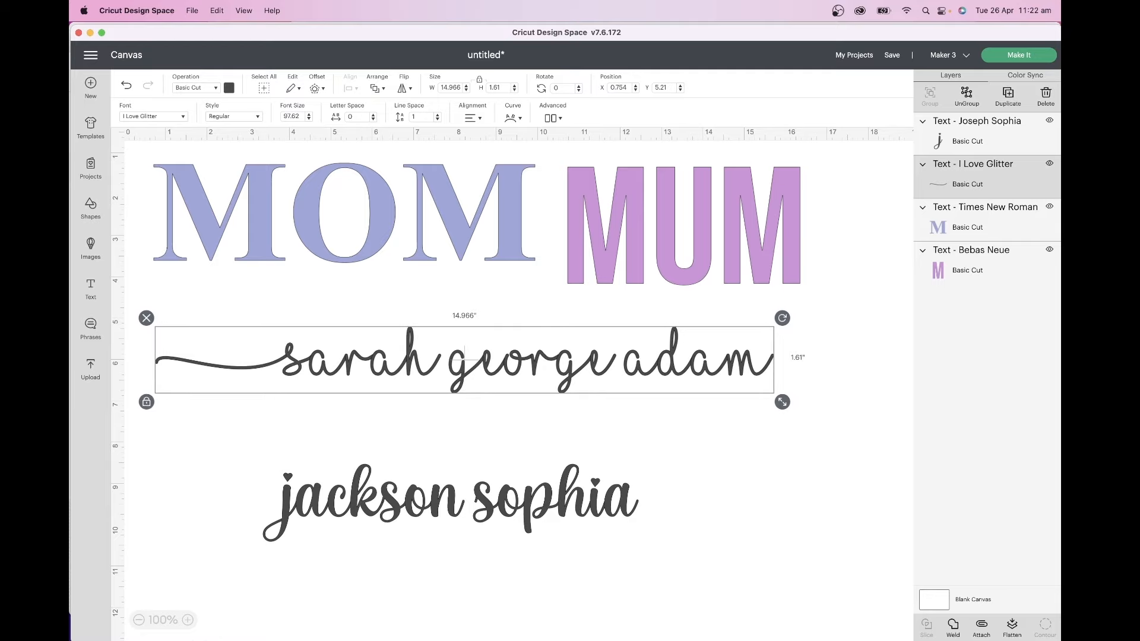
# - Copy the second long swash glyph of I Love Glitter from Font Cloud and paste it after the last name in Cricut Design Space
pyautogui.click(228, 624)
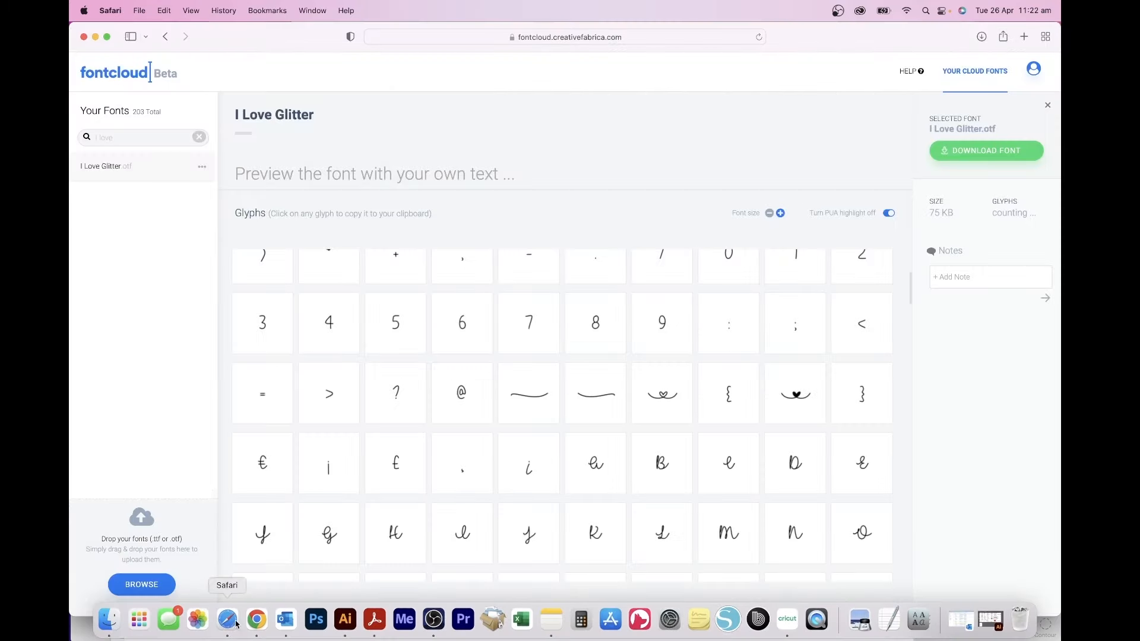
pyautogui.click(612, 403)
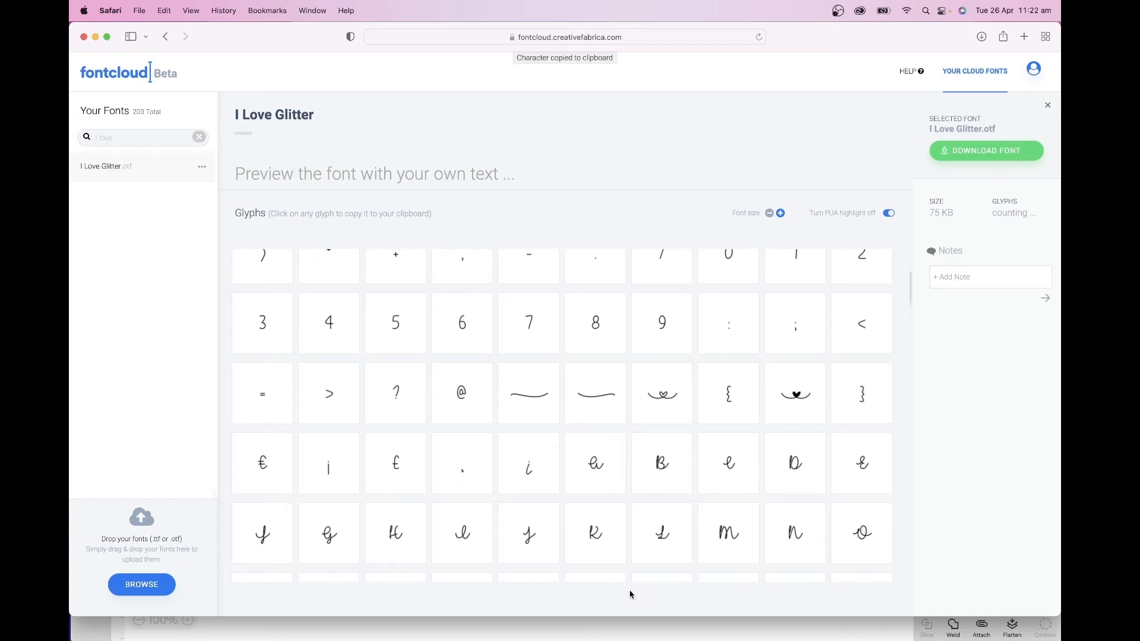
pyautogui.click(627, 630)
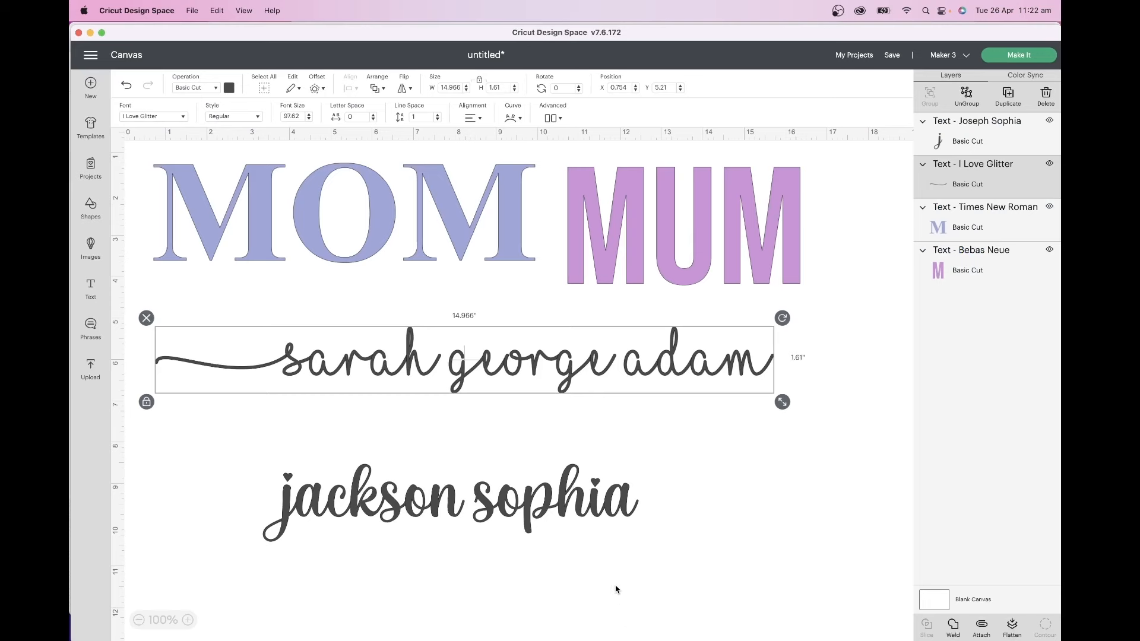
pyautogui.rightClick(771, 355)
pyautogui.click(789, 394)
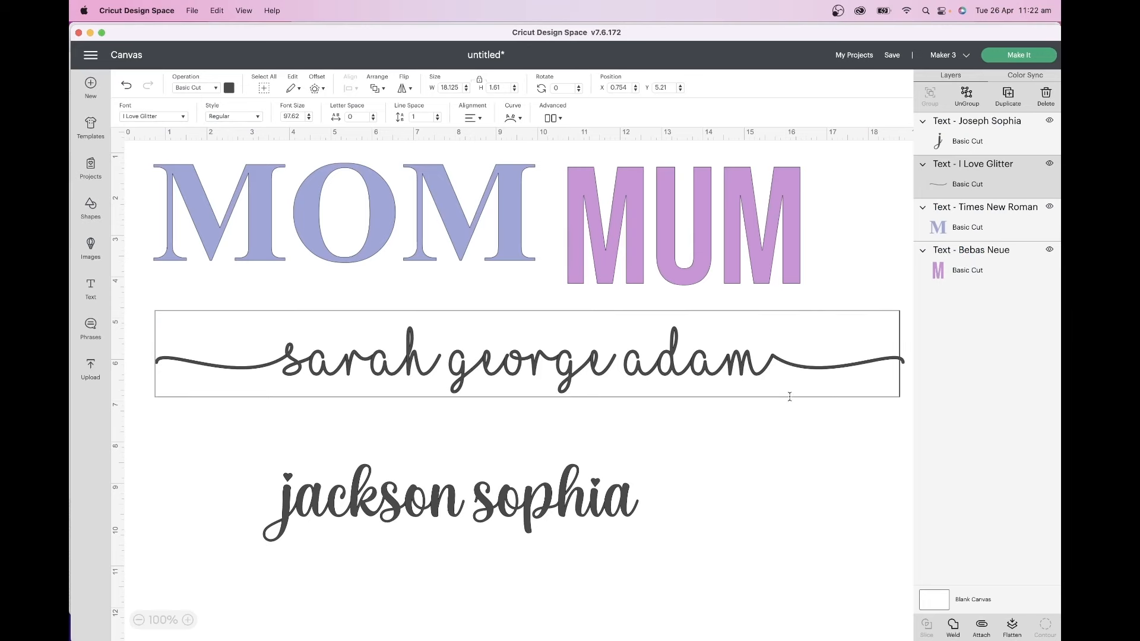
# - Copy the filled-heart swash glyph from Font Cloud and paste it in Cricut Design Space in place of the space between the first two names
pyautogui.press('super+Tab')
pyautogui.click(796, 402)
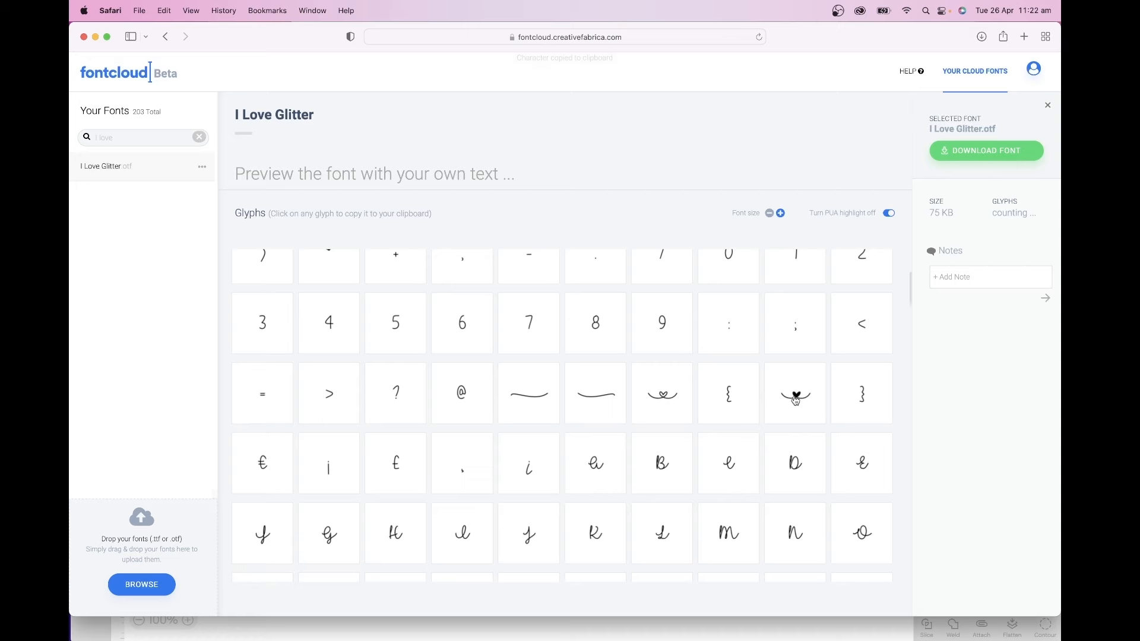
pyautogui.click(712, 632)
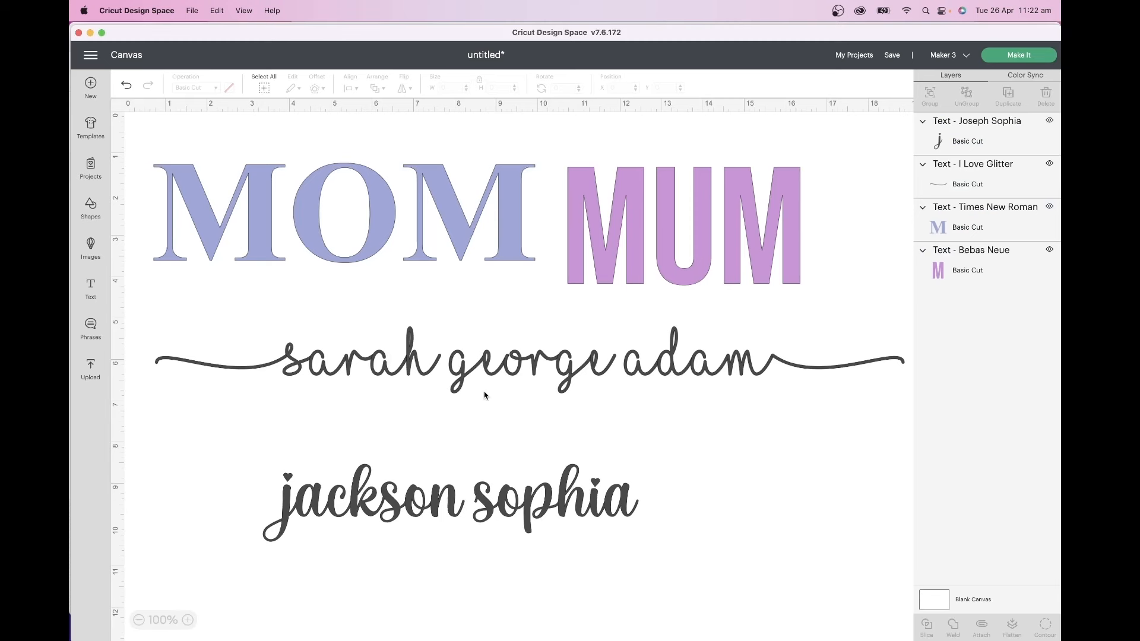
pyautogui.doubleClick(451, 364)
pyautogui.press('BackSpace')
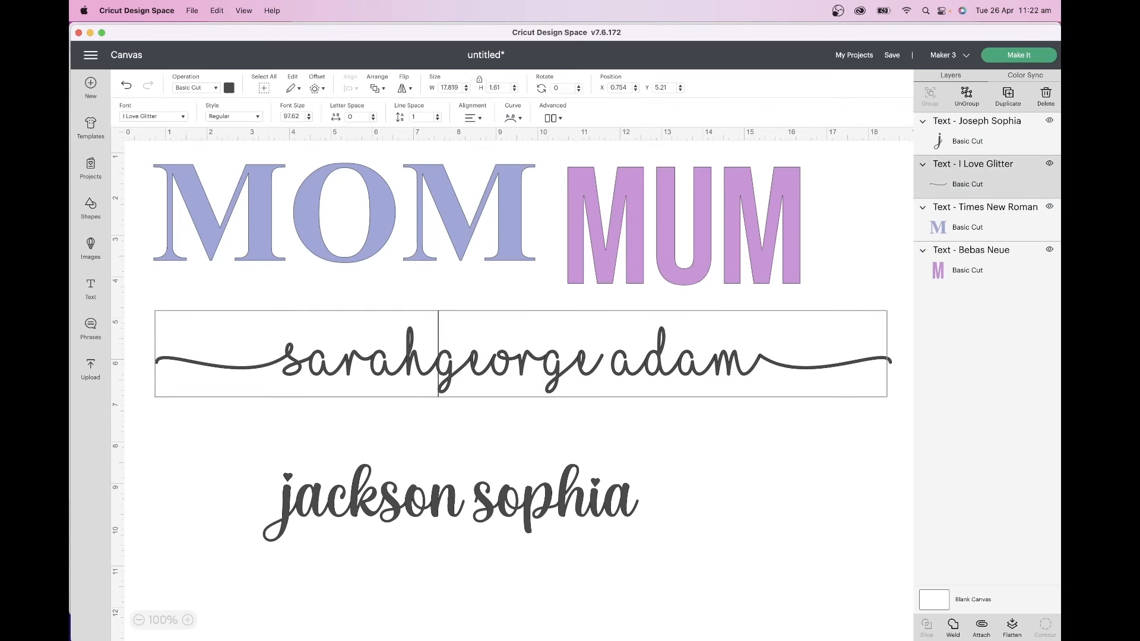
pyautogui.rightClick(451, 363)
pyautogui.click(475, 390)
# - Replace the space between the second and third names with the same filled-heart swash
pyautogui.click(702, 351)
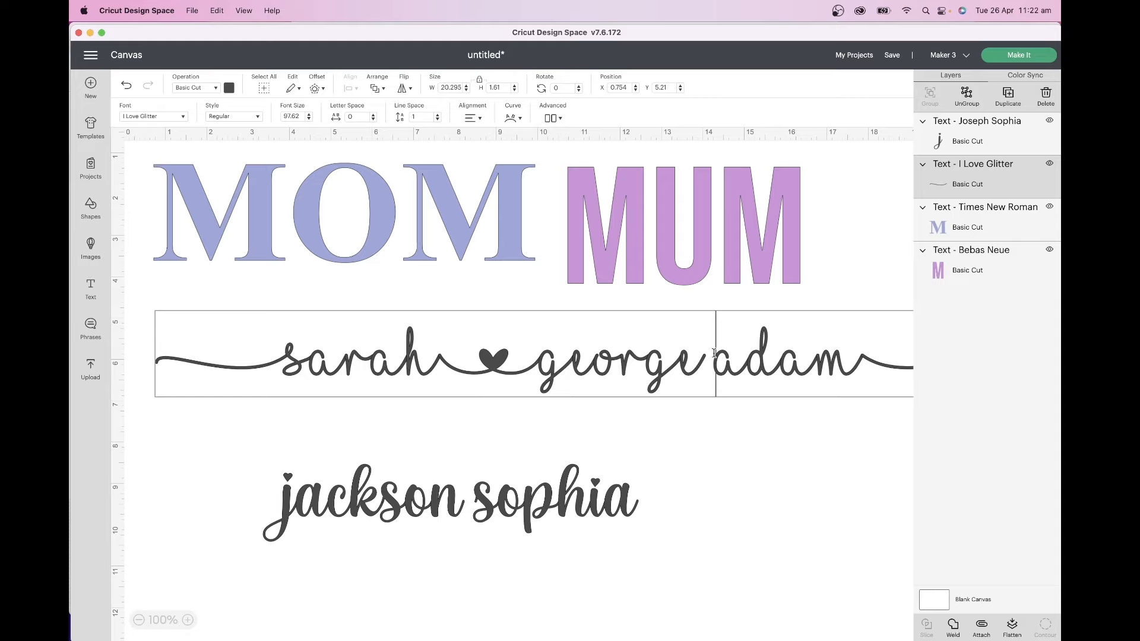
pyautogui.press('BackSpace')
pyautogui.rightClick(704, 370)
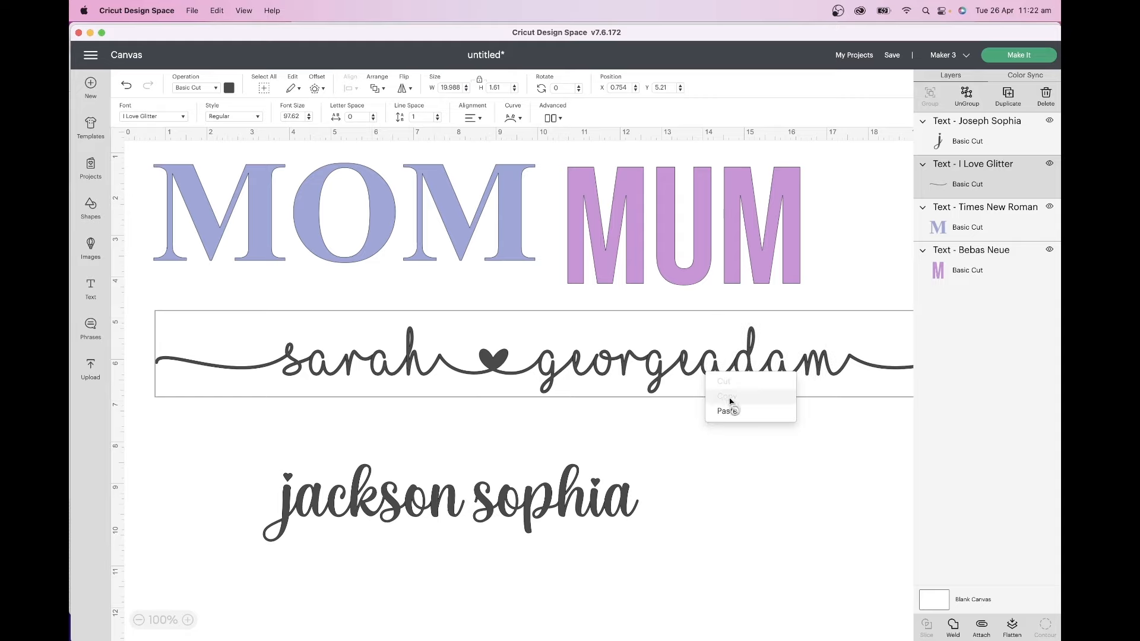
pyautogui.click(728, 400)
pyautogui.click(674, 440)
# - Shrink the I Love Glitter names line to a font size of about 66.5 and set its letter space to 0.2
pyautogui.click(588, 373)
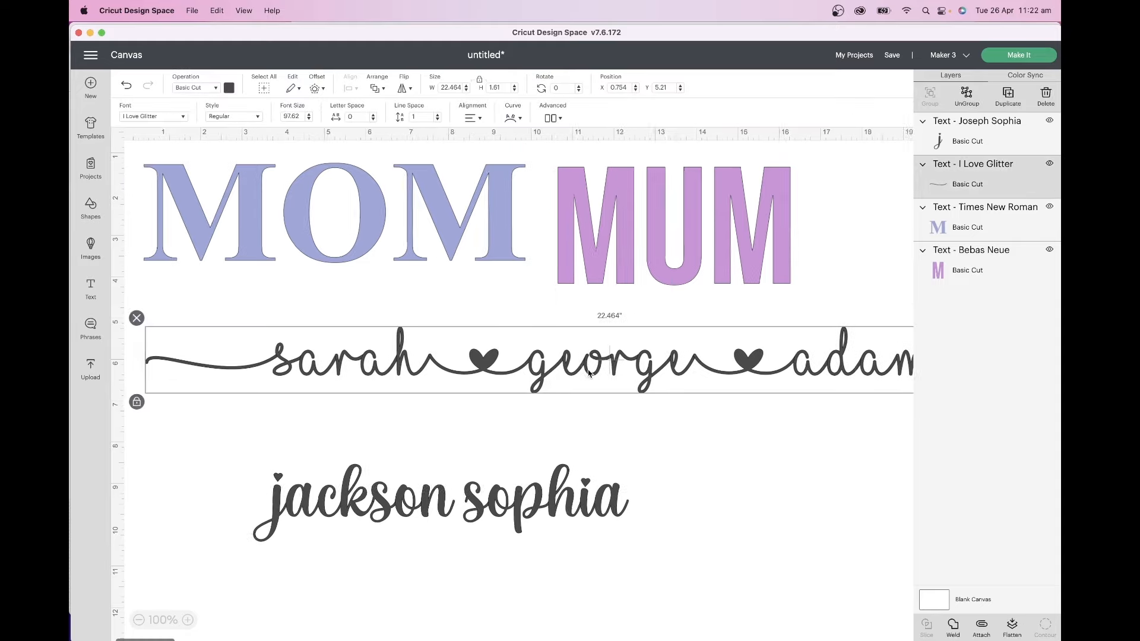
pyautogui.hscroll(6, 594, 380)
pyautogui.moveTo(822, 386); pyautogui.dragTo(464, 382)
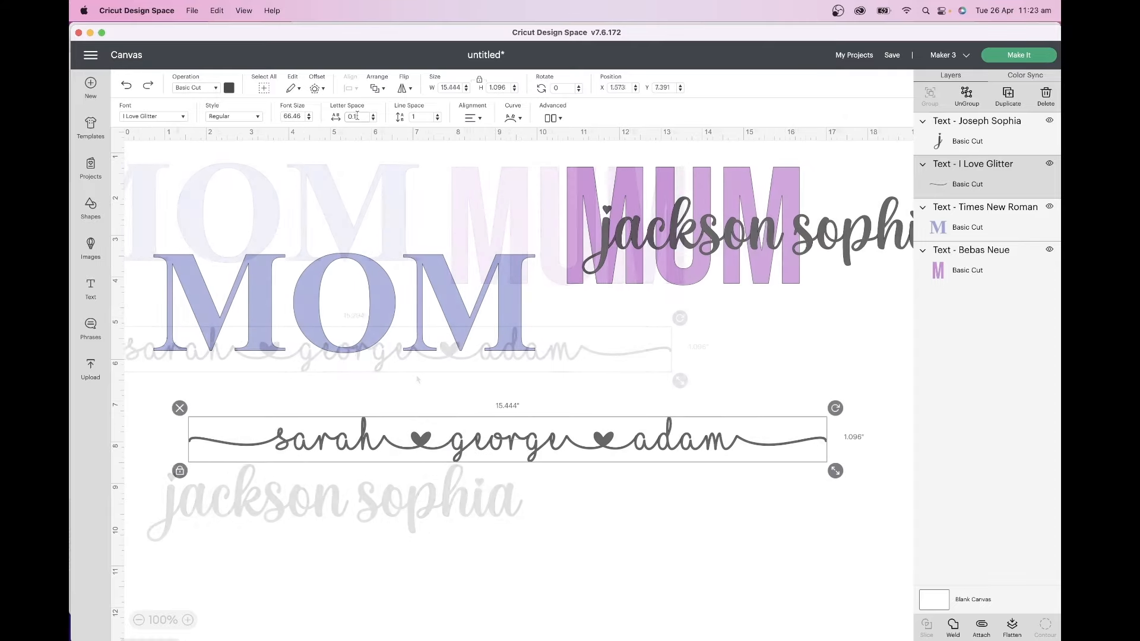
pyautogui.press('Tab')
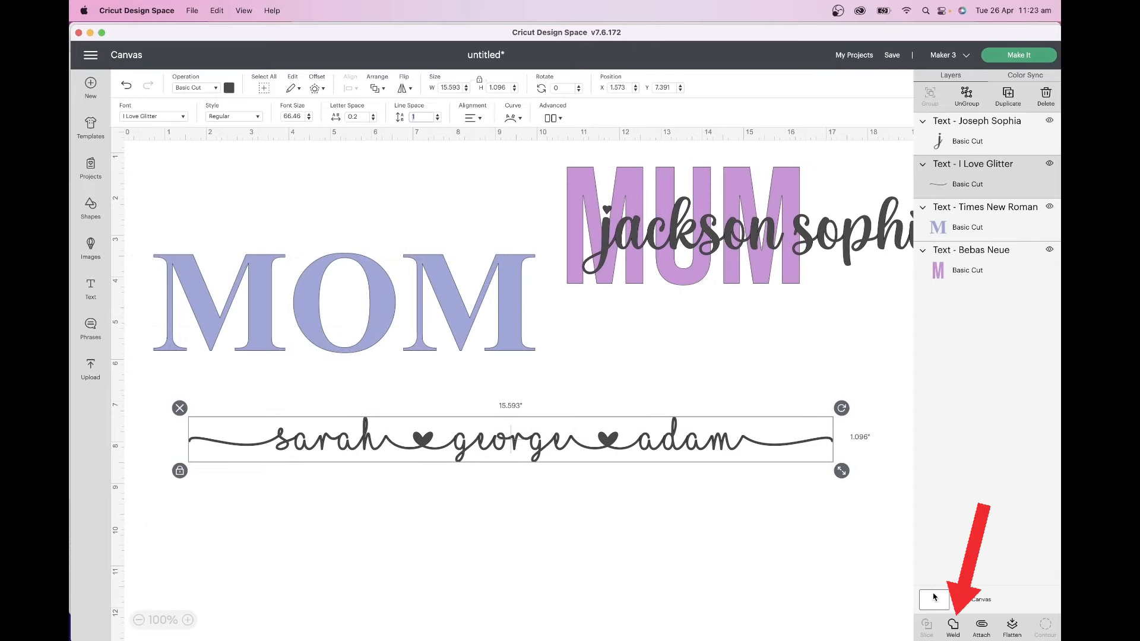
# - Weld the names line and place it across the middle of MOM, scaling the names to about 16.6 in and MOM to about 14.6 in wide
pyautogui.click(952, 626)
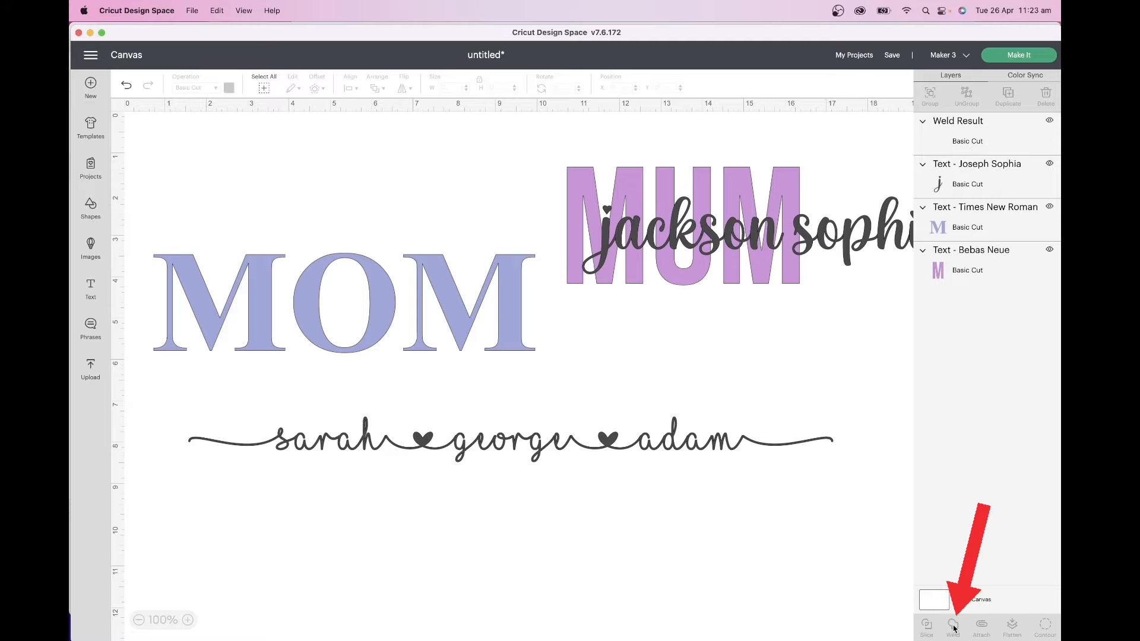
pyautogui.moveTo(673, 444); pyautogui.dragTo(658, 412)
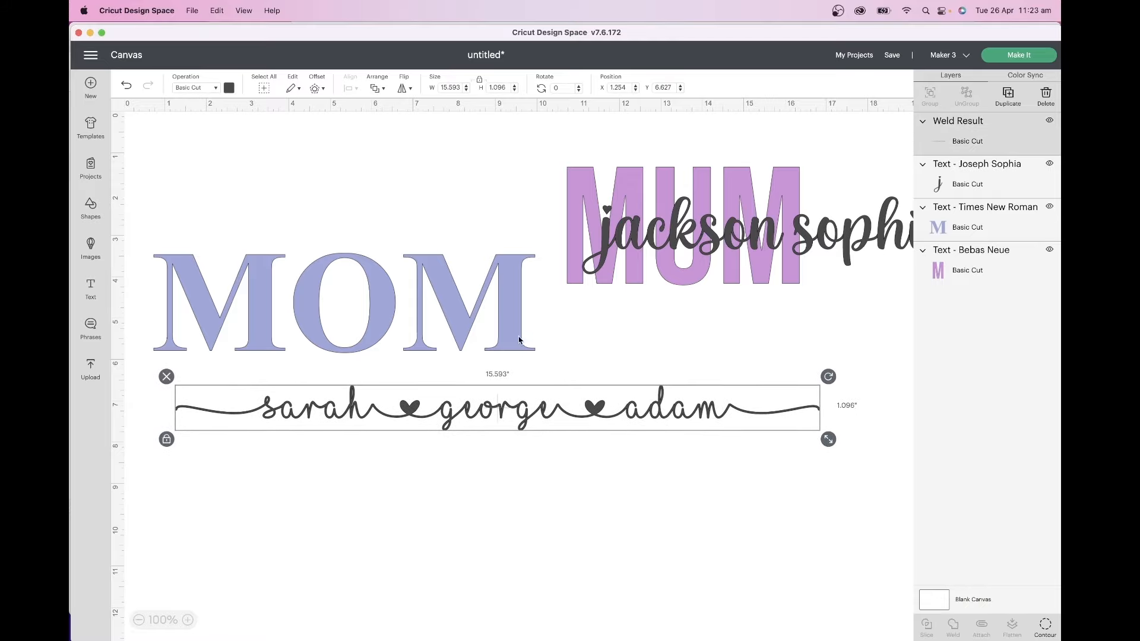
pyautogui.moveTo(519, 339); pyautogui.dragTo(598, 402)
pyautogui.click(724, 411)
pyautogui.moveTo(828, 439); pyautogui.dragTo(634, 370)
pyautogui.keyDown('shift'); pyautogui.click(593, 399); pyautogui.keyUp('shift')
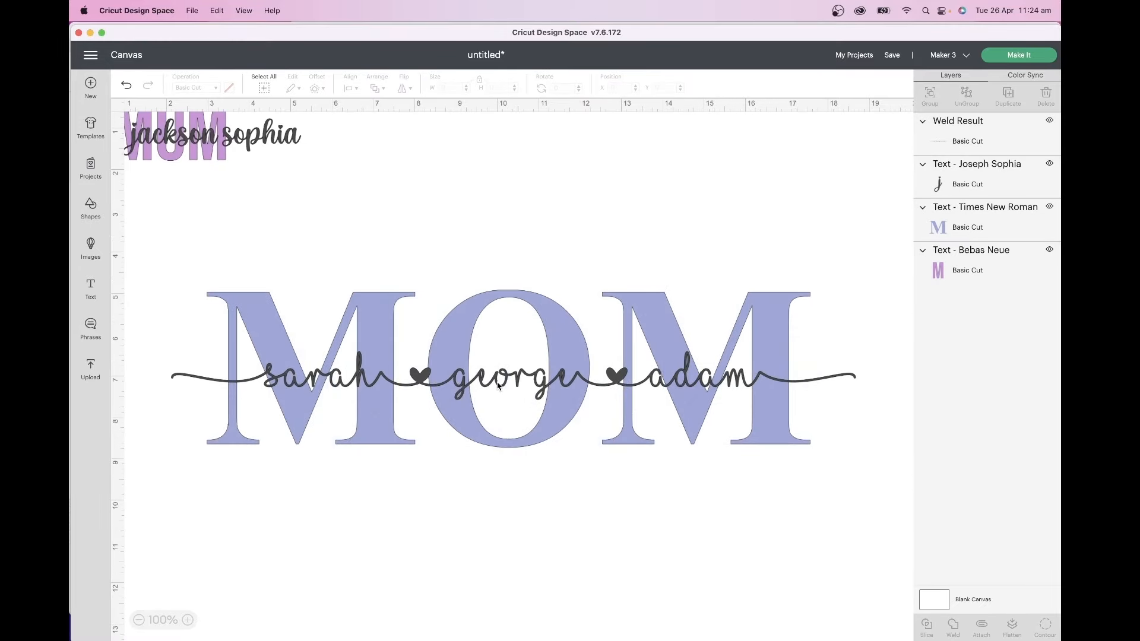
# - Create a 0.1 in offset with rounded corners around the welded names
pyautogui.click(498, 386)
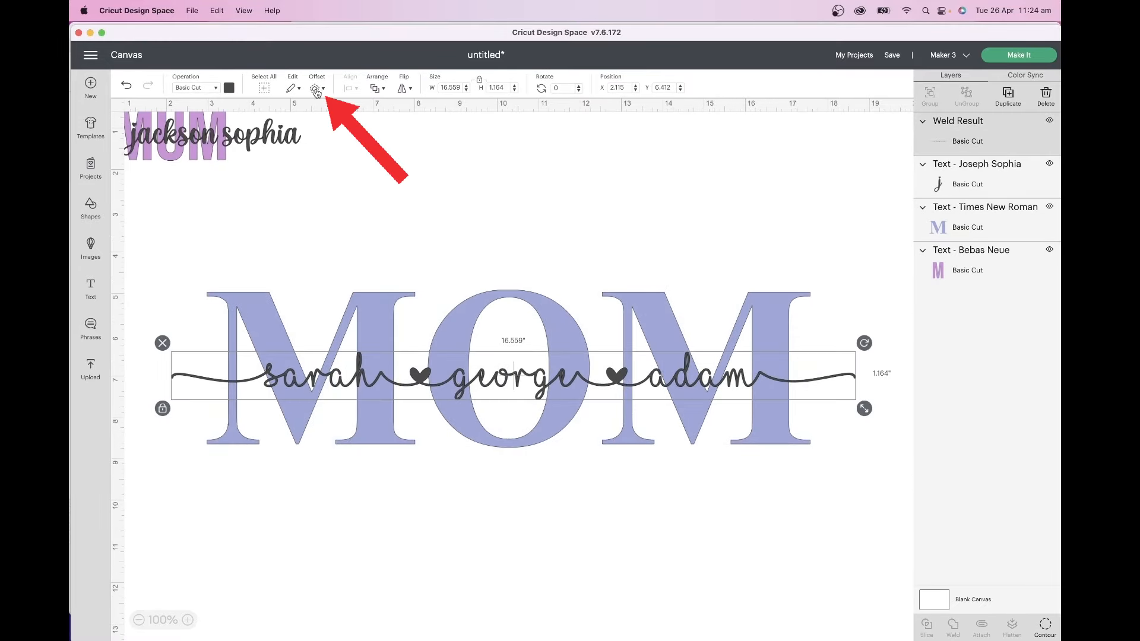
pyautogui.click(316, 89)
pyautogui.doubleClick(362, 156)
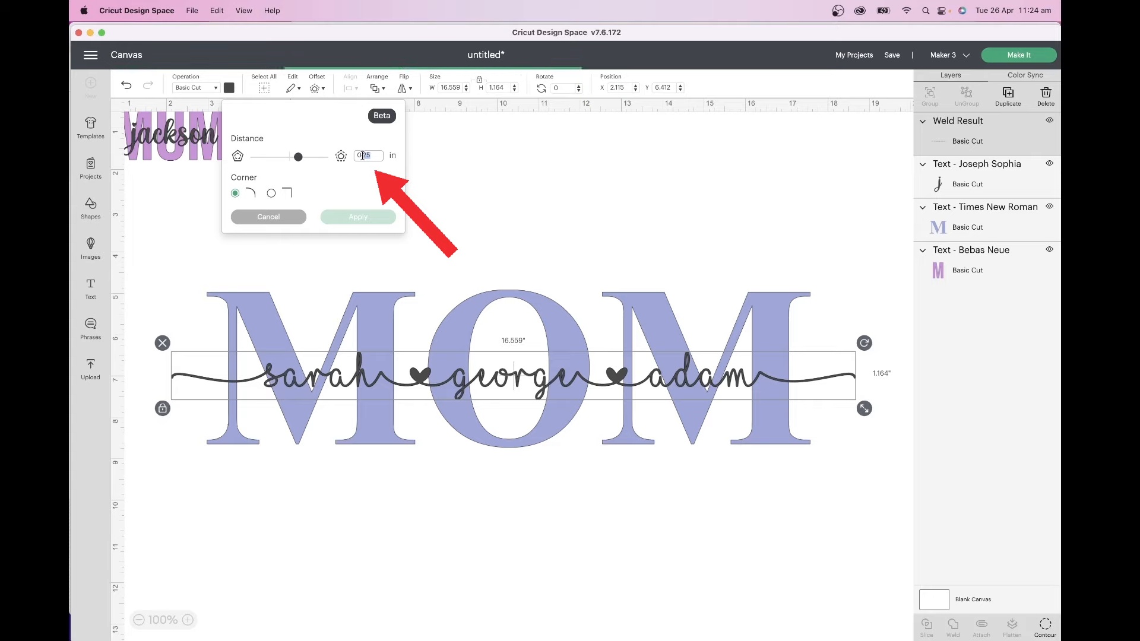
pyautogui.write('1')
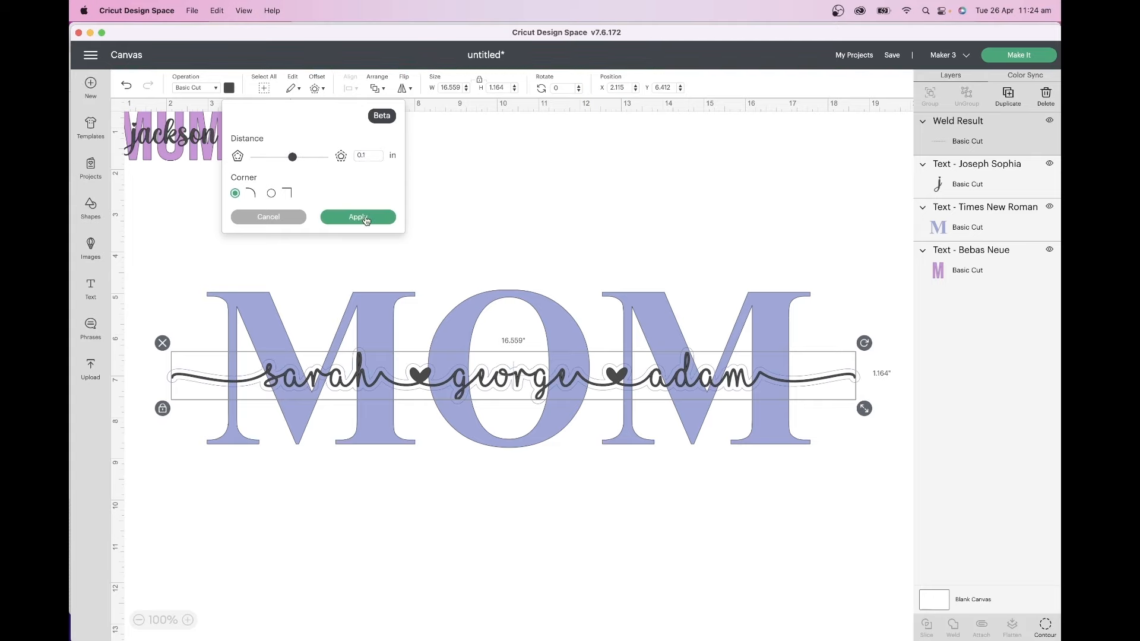
pyautogui.click(358, 218)
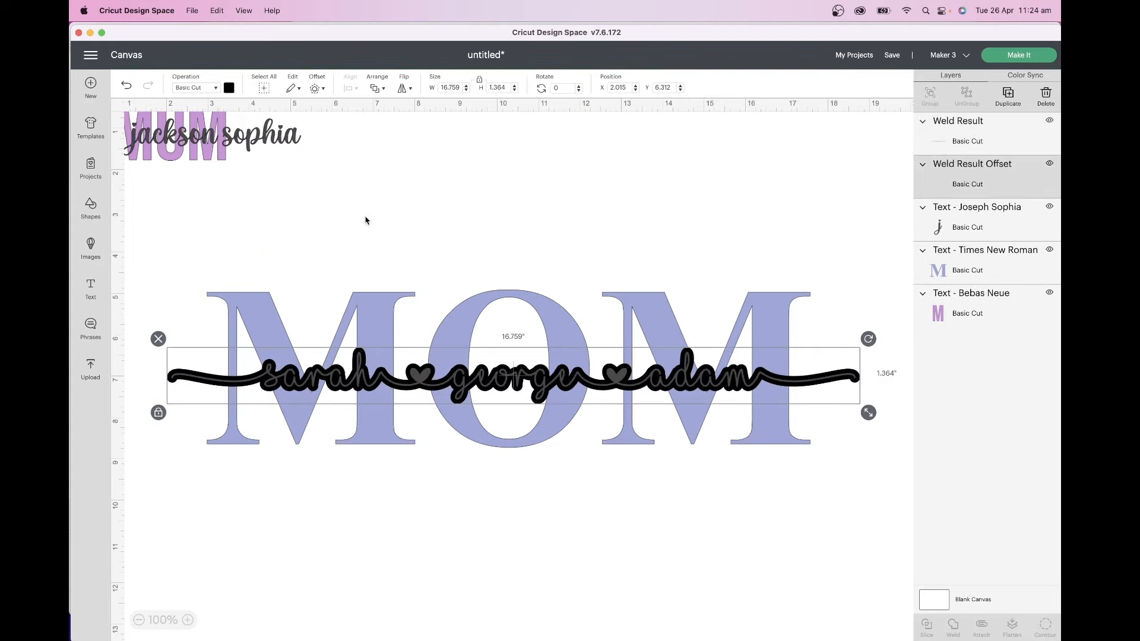
# - Center the welded names, their offset and the MOM text on one another
pyautogui.moveTo(325, 233); pyautogui.dragTo(741, 505)
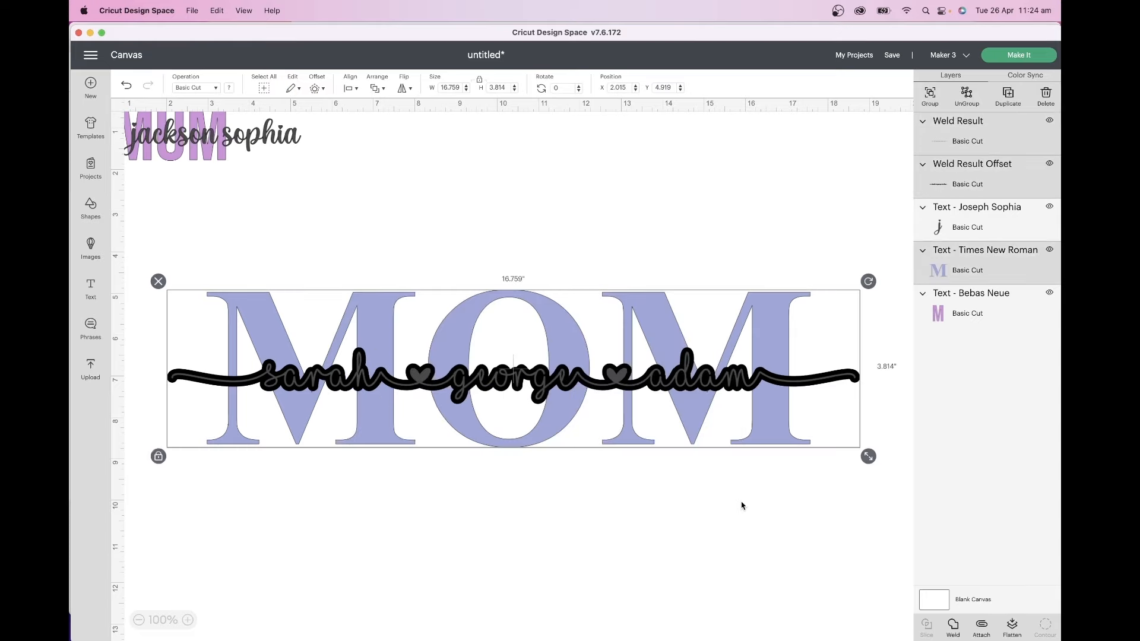
pyautogui.click(352, 90)
pyautogui.click(374, 216)
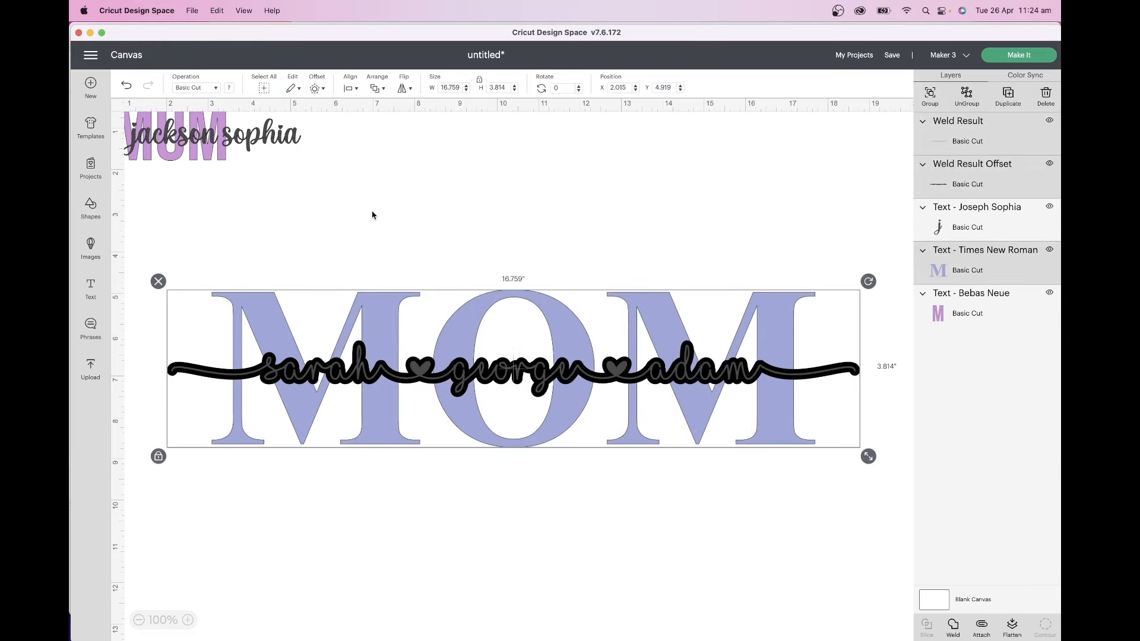
pyautogui.click(482, 243)
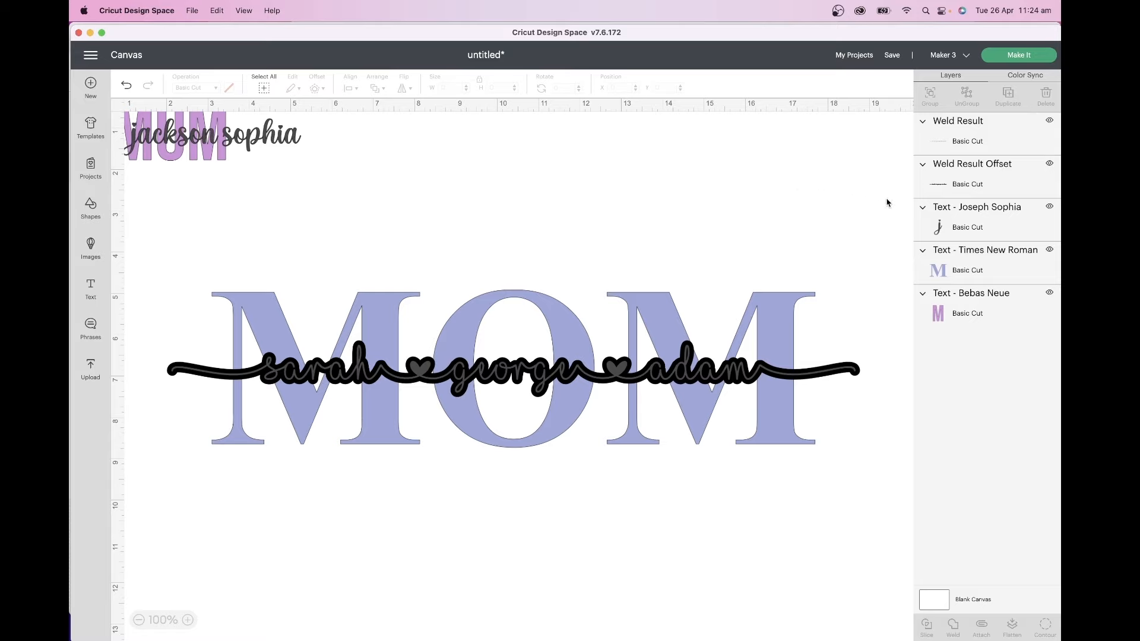
# - Hide the welded names layer and slice the offset shape out of MOM
pyautogui.click(1049, 121)
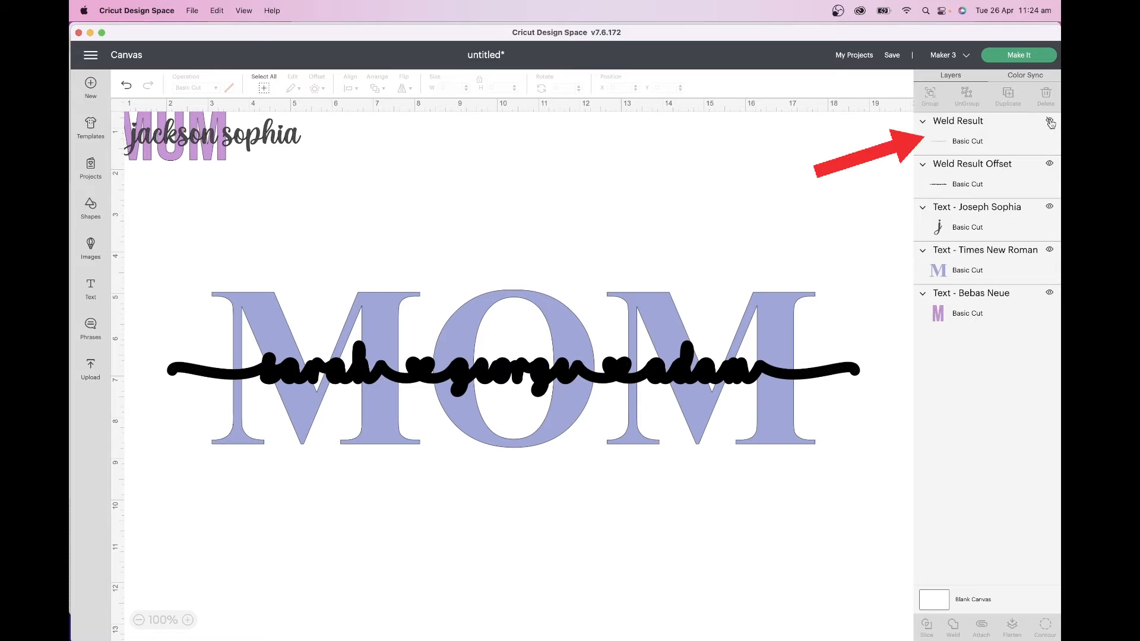
pyautogui.moveTo(726, 255); pyautogui.dragTo(363, 469)
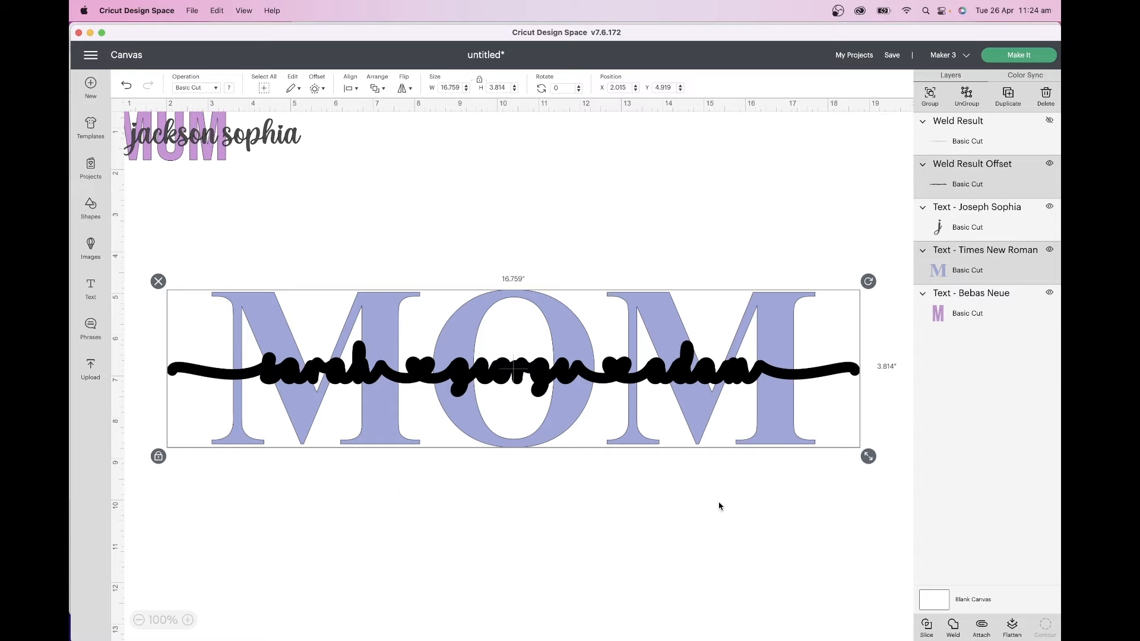
pyautogui.click(927, 625)
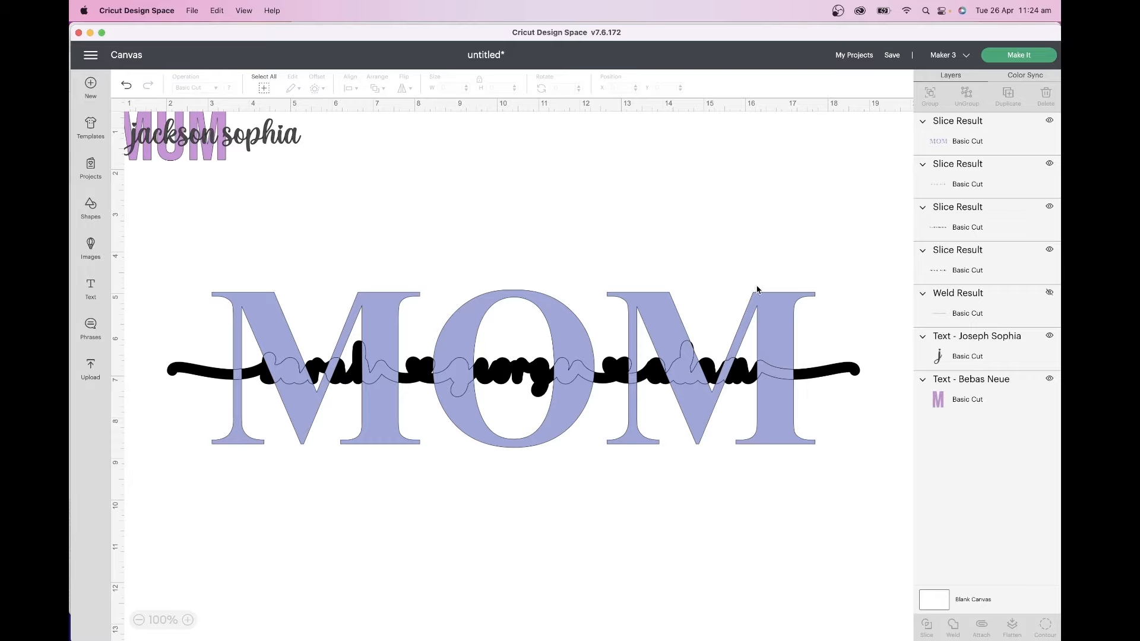
# - Move the sliced MOM down out of the way and delete the leftover black and purple slice pieces
pyautogui.moveTo(778, 302); pyautogui.dragTo(766, 459)
pyautogui.moveTo(829, 391); pyautogui.dragTo(517, 342)
pyautogui.press('Delete')
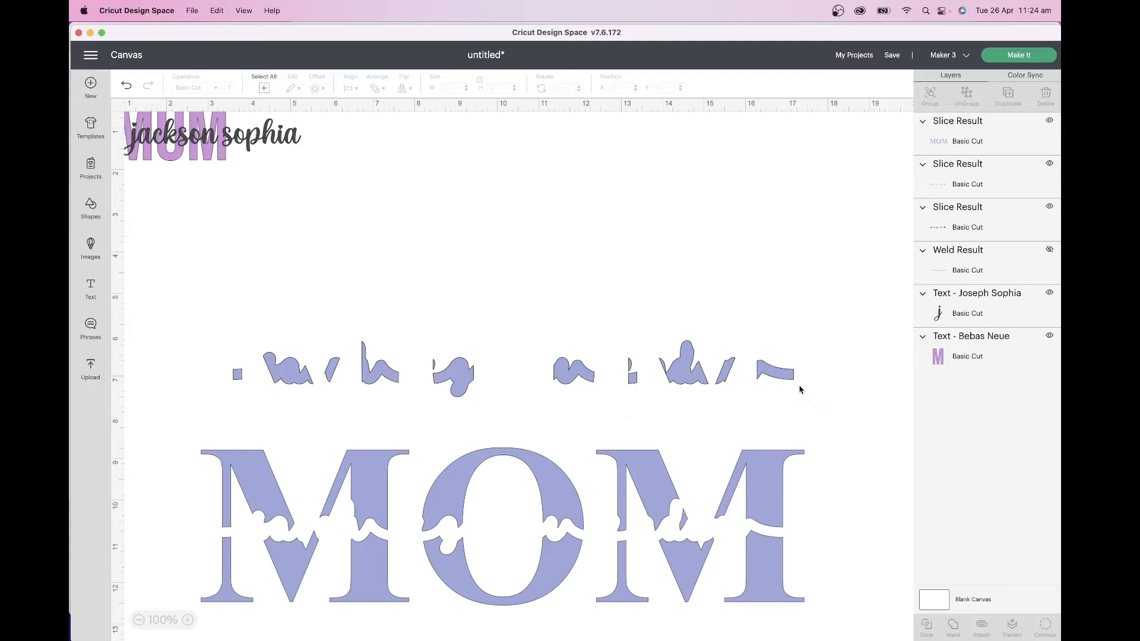
pyautogui.moveTo(815, 408); pyautogui.dragTo(190, 266)
pyautogui.press('Delete')
# - Move the sliced MOM back up to its former place and show the hidden welded names layer again
pyautogui.click(544, 488)
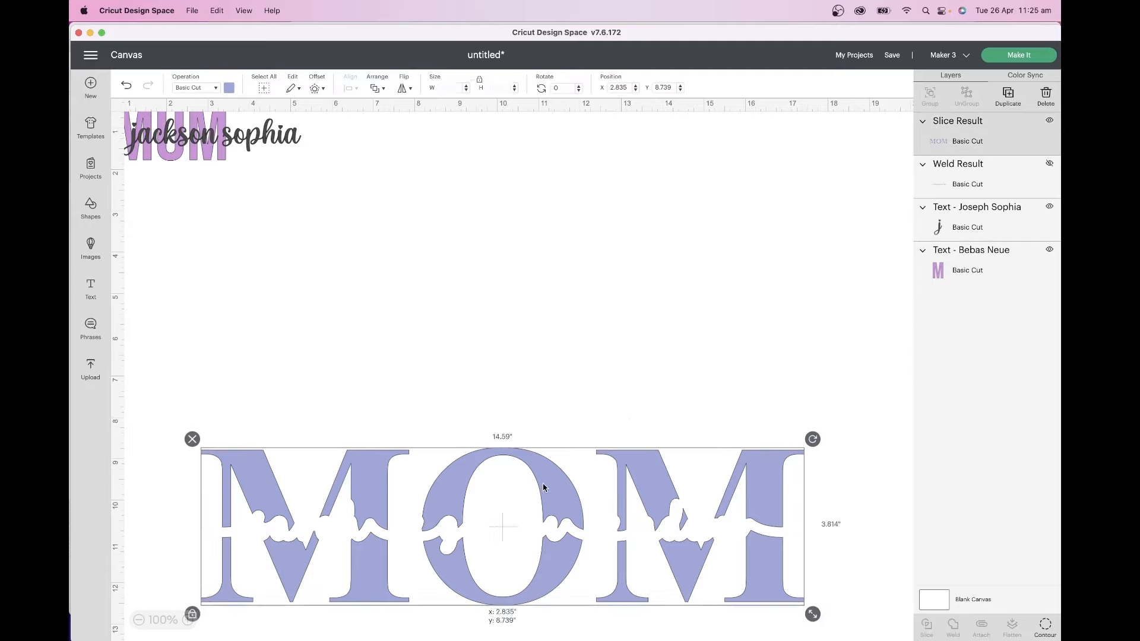
pyautogui.moveTo(543, 487); pyautogui.dragTo(545, 323)
pyautogui.click(1050, 164)
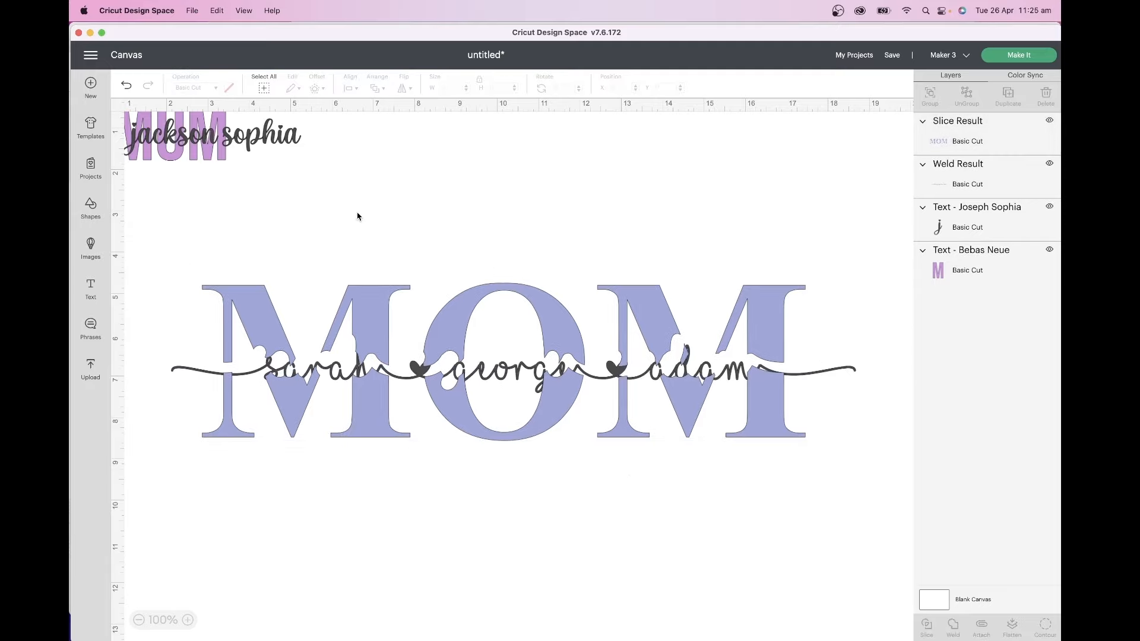
# - Center the sliced MOM and the welded names on each other so the names fit the cut-out
pyautogui.moveTo(358, 215); pyautogui.dragTo(557, 475)
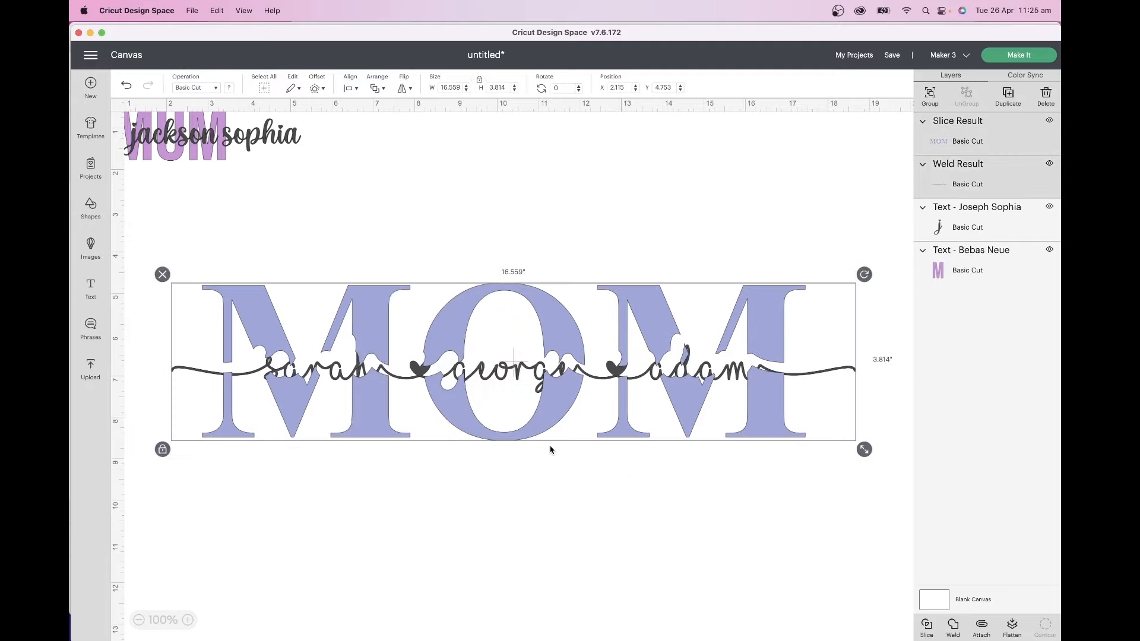
pyautogui.click(347, 90)
pyautogui.click(372, 212)
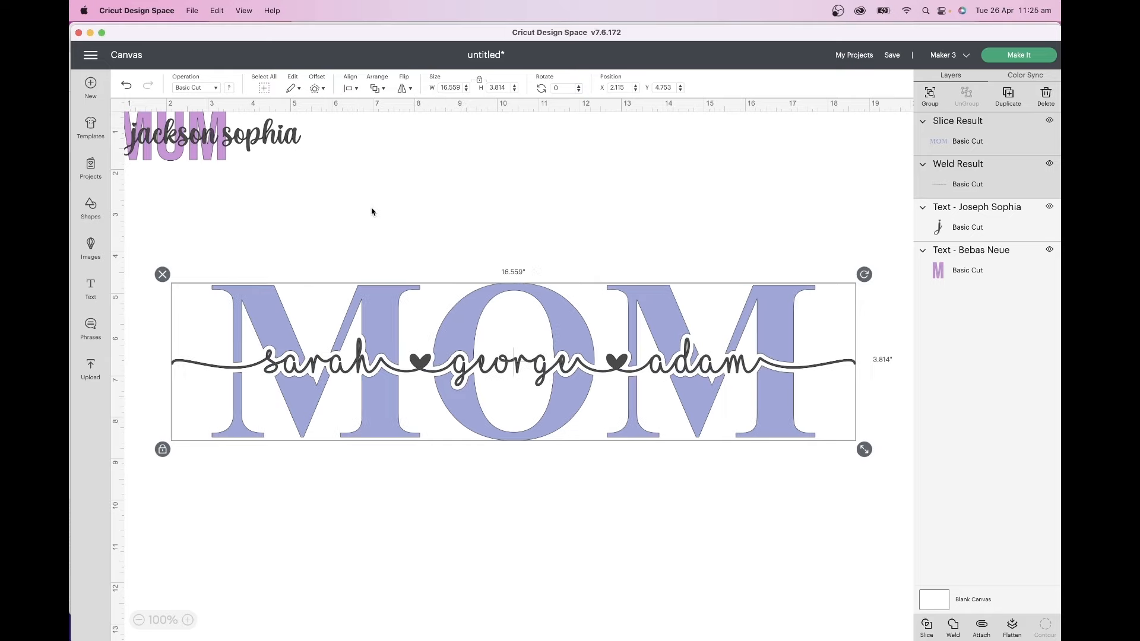
pyautogui.click(461, 214)
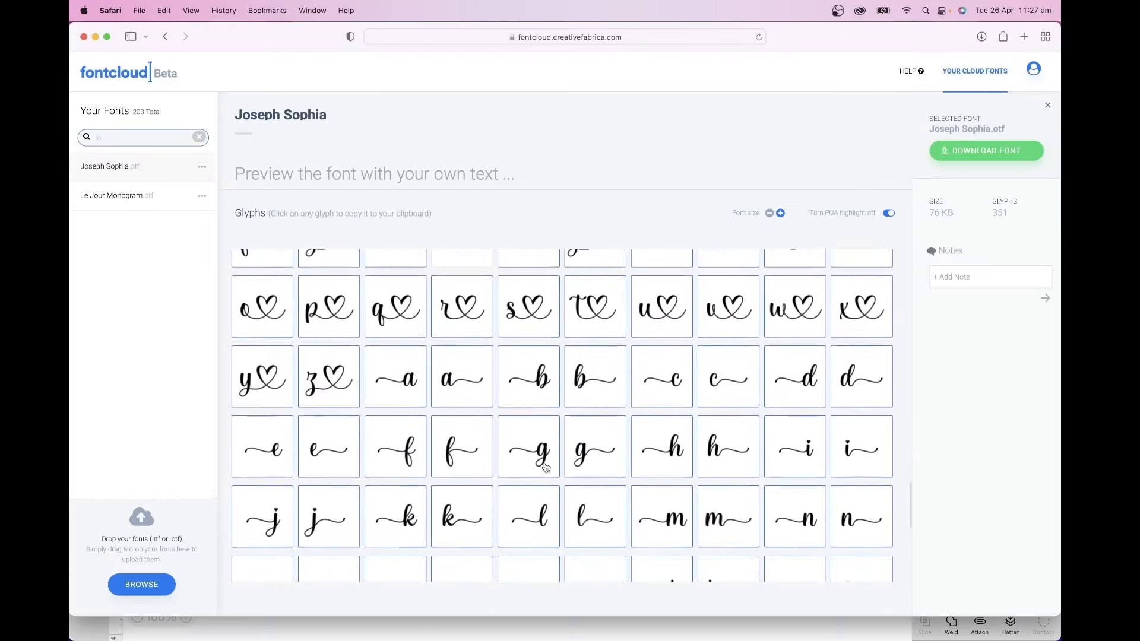
# - Copy Joseph Sophia's j with a leading swash from Font Cloud and paste it over the first letter of the script line below MUM
pyautogui.scroll(-2, 545, 468)
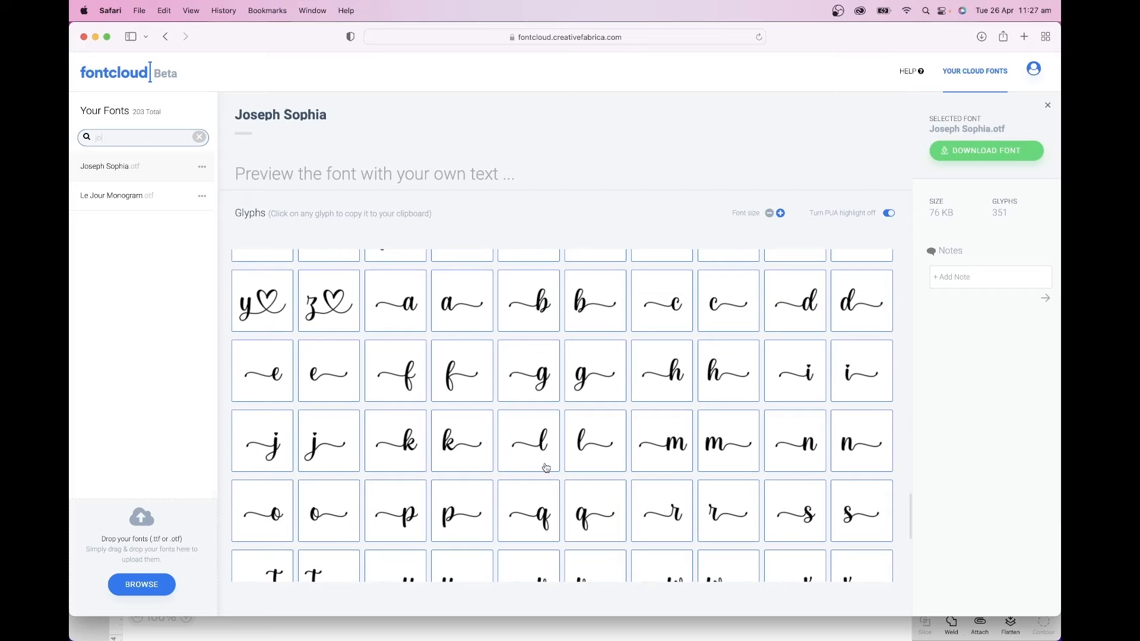
pyautogui.click(416, 456)
pyautogui.rightClick(414, 430)
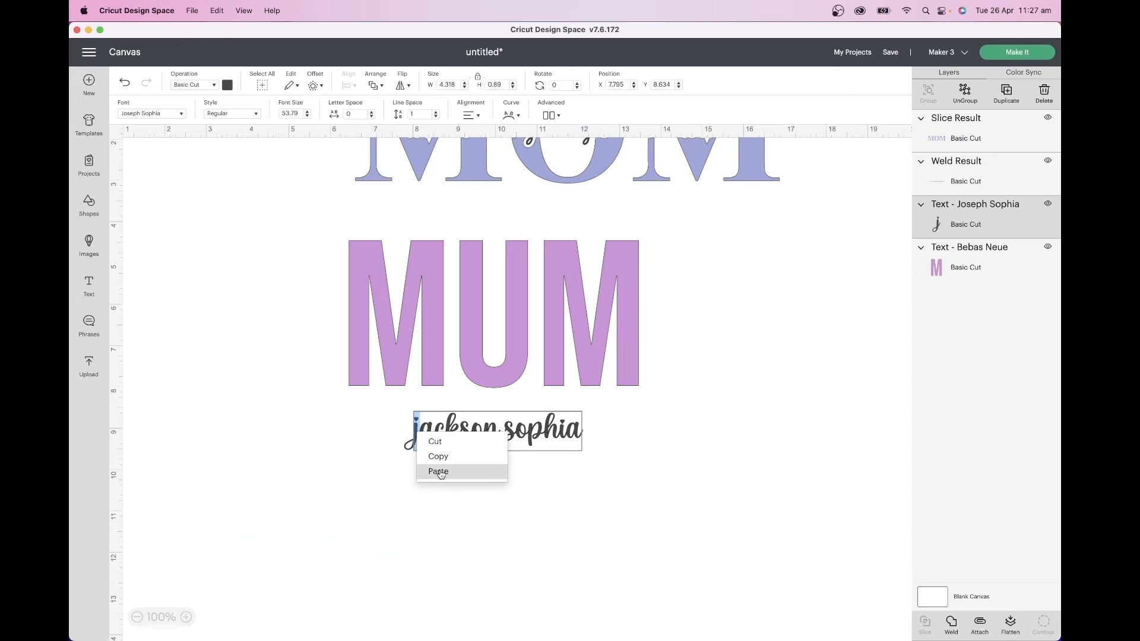
pyautogui.click(434, 477)
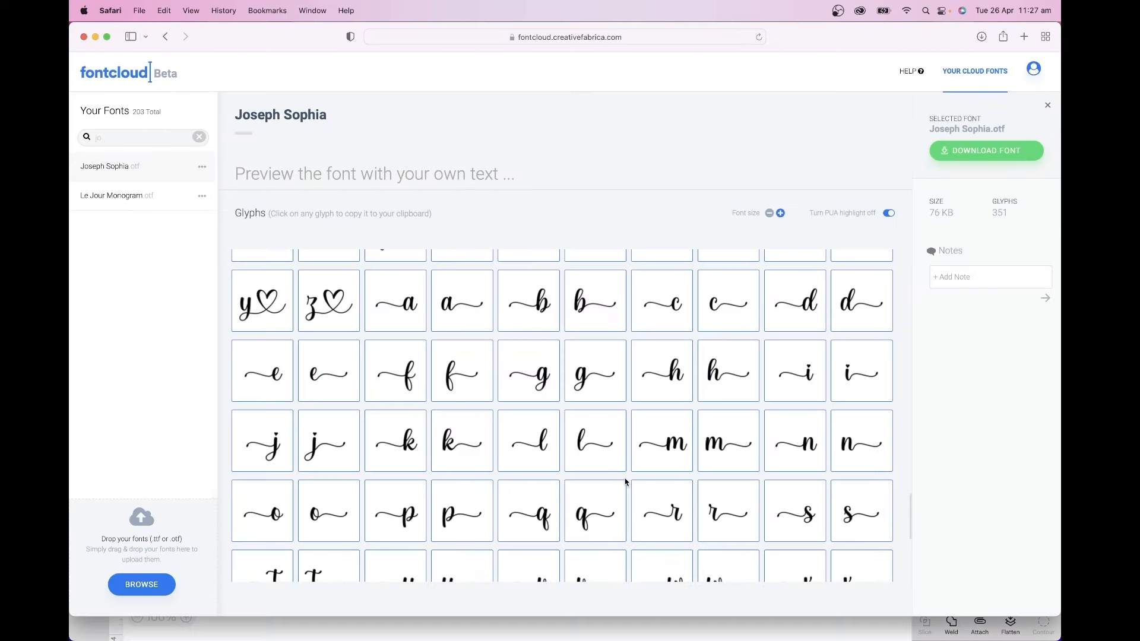
# - Copy Joseph Sophia's a with a trailing swash from Font Cloud and paste it over the last letter of the script line below MUM
pyautogui.scroll(2, 625, 478)
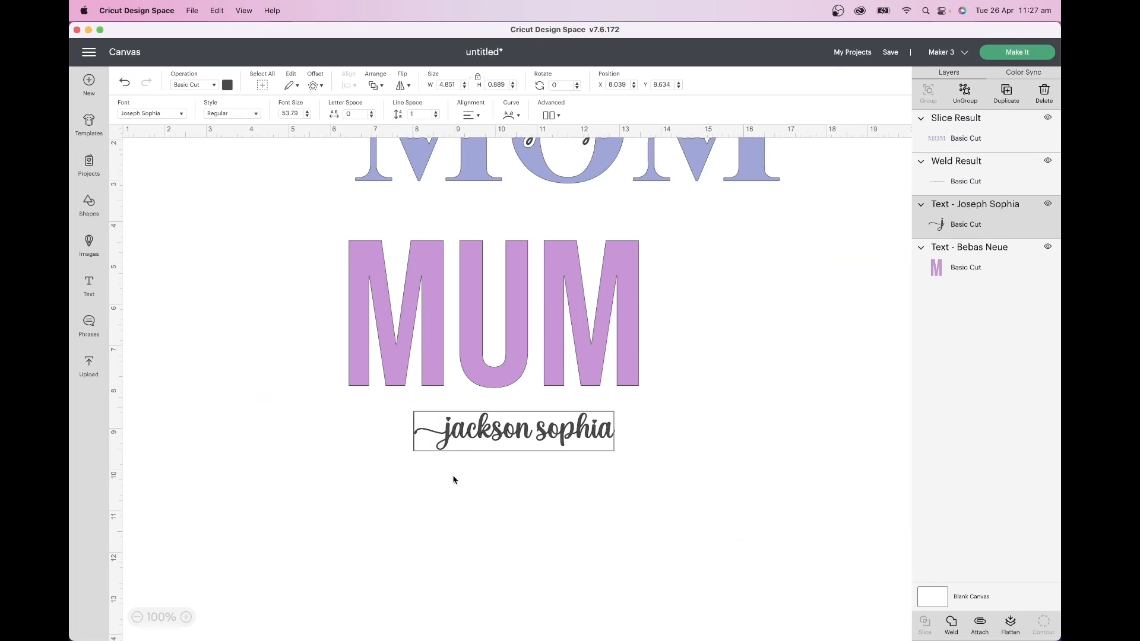
pyautogui.click(606, 429)
pyautogui.moveTo(605, 429); pyautogui.dragTo(611, 431)
pyautogui.rightClick(608, 431)
pyautogui.click(626, 471)
# - Copy a connecting heart glyph of Joseph Sophia from Font Cloud and use it to replace the gap between the two script names
pyautogui.click(226, 620)
pyautogui.scroll(3, 641, 419)
pyautogui.scroll(3, 641, 419)
pyautogui.click(617, 632)
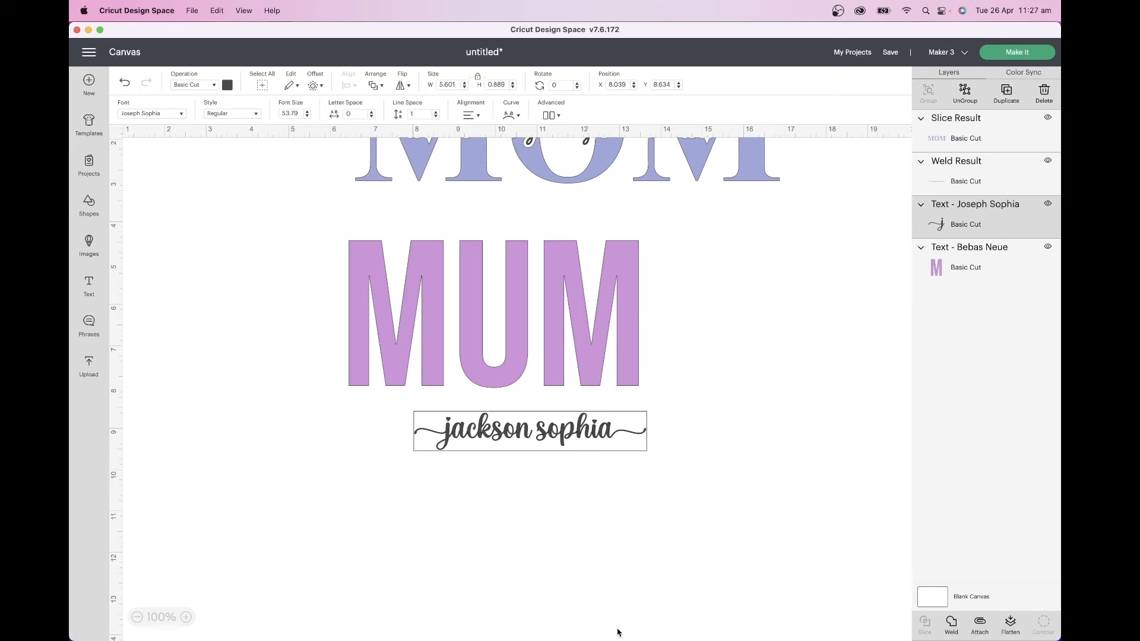
pyautogui.rightClick(535, 435)
pyautogui.click(543, 474)
pyautogui.click(543, 475)
# - Enlarge MUM and the script names, then position the names across the middle of MUM at about 10 in wide
pyautogui.moveTo(573, 435); pyautogui.dragTo(481, 321)
pyautogui.moveTo(595, 343); pyautogui.dragTo(669, 341)
pyautogui.moveTo(581, 323); pyautogui.dragTo(594, 321)
pyautogui.moveTo(675, 351); pyautogui.dragTo(629, 348)
pyautogui.moveTo(569, 320); pyautogui.dragTo(586, 324)
pyautogui.click(690, 399)
pyautogui.moveTo(690, 399); pyautogui.dragTo(334, 230)
pyautogui.moveTo(647, 396); pyautogui.dragTo(777, 463)
pyautogui.moveTo(593, 356); pyautogui.dragTo(529, 375)
pyautogui.click(790, 364)
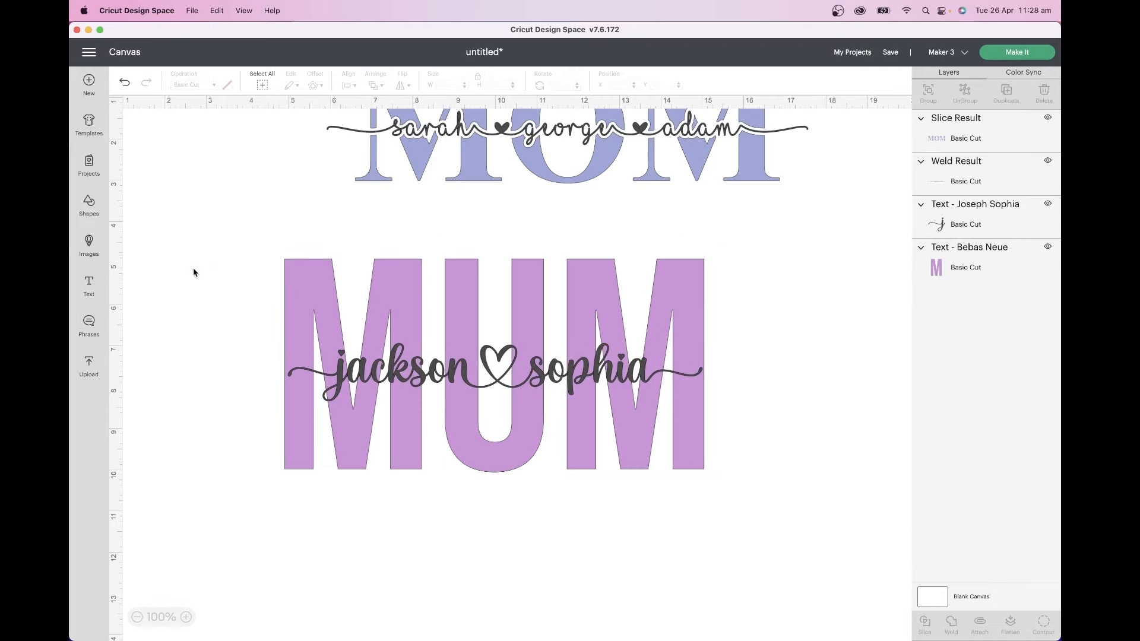
# - Weld the script names on MUM into a single shape and select the result
pyautogui.click(593, 380)
pyautogui.click(952, 622)
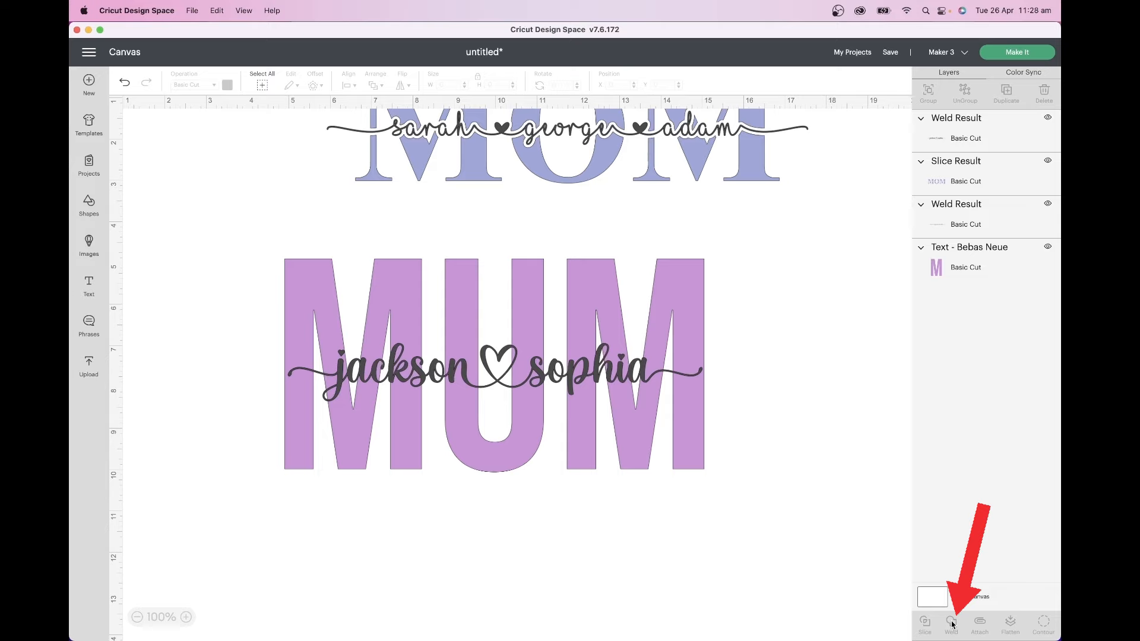
pyautogui.click(580, 381)
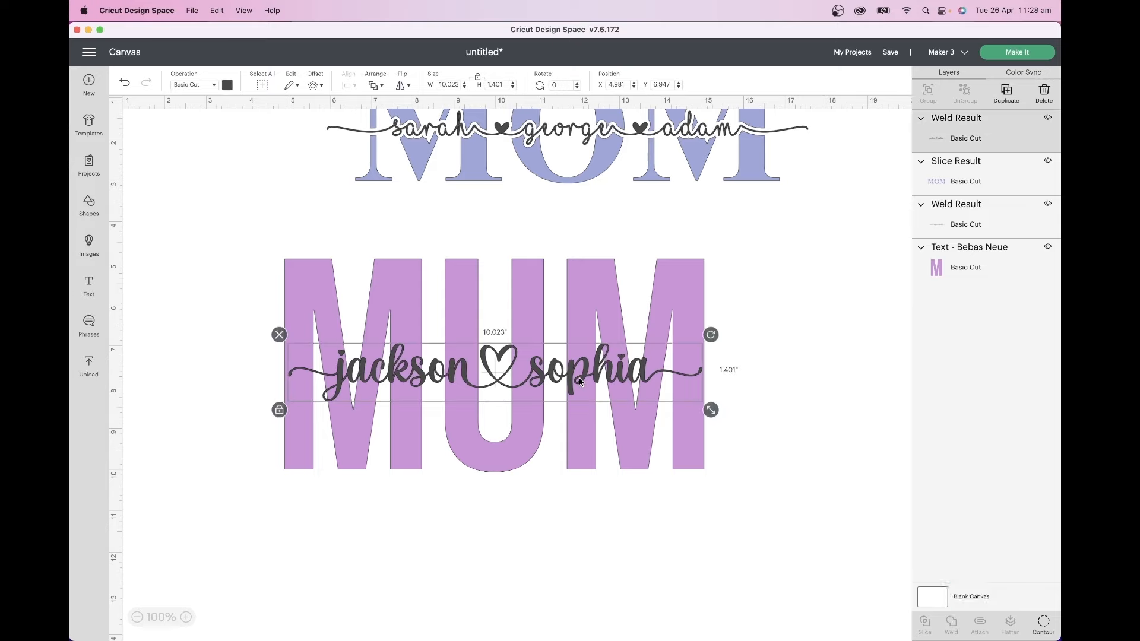
# - Insert a square, stretch it into a bar about 5.6 by 1.36 in, and place its layer behind the welded names on MUM
pyautogui.click(95, 219)
pyautogui.click(143, 333)
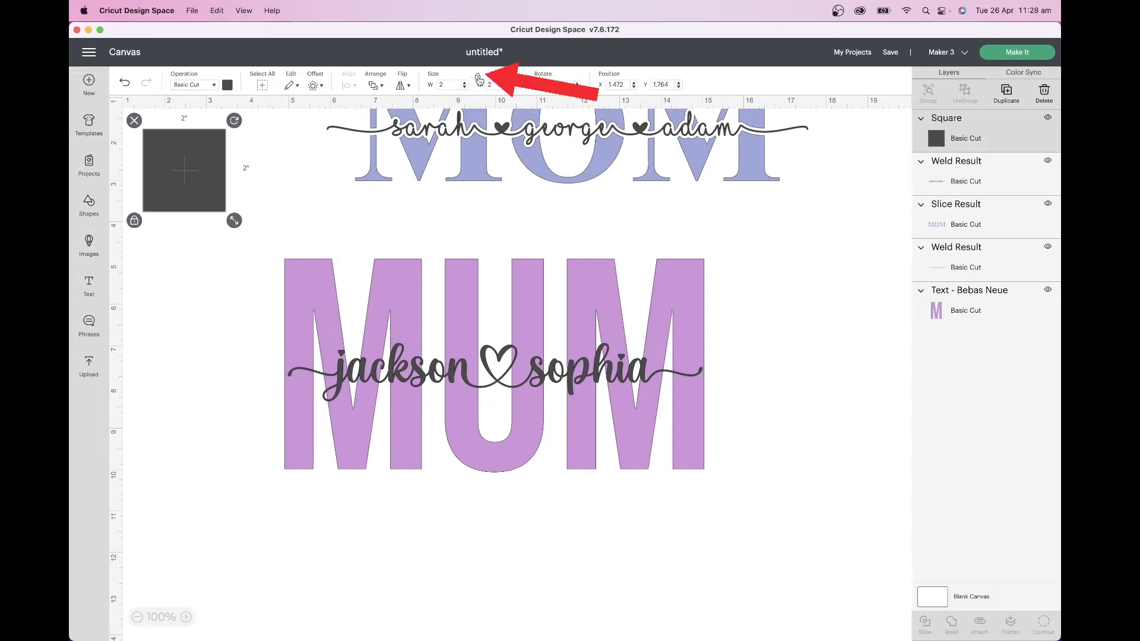
pyautogui.moveTo(234, 221); pyautogui.dragTo(498, 380)
pyautogui.moveTo(952, 138); pyautogui.dragTo(949, 252)
# - Colour the bar behind the names light orange
pyautogui.click(226, 85)
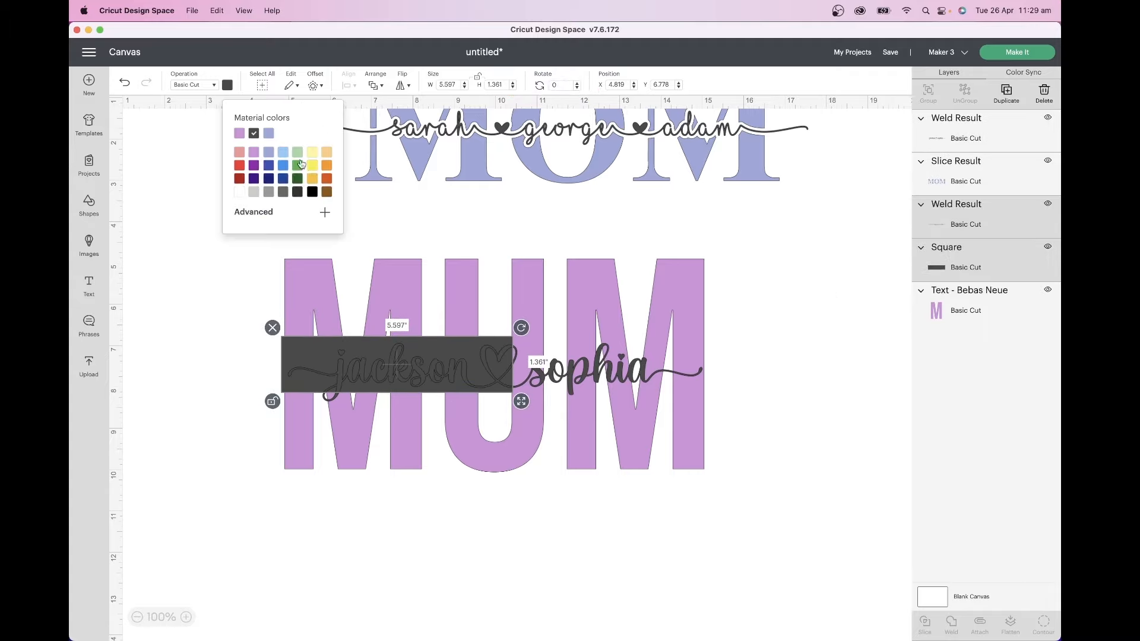
pyautogui.click(310, 166)
pyautogui.click(324, 153)
# - Stretch the orange bar across MUM and shrink the welded names to about 9.24 in wide inside it
pyautogui.moveTo(518, 397); pyautogui.dragTo(628, 397)
pyautogui.click(629, 372)
pyautogui.moveTo(574, 367); pyautogui.dragTo(609, 368)
pyautogui.moveTo(664, 397); pyautogui.dragTo(714, 406)
pyautogui.moveTo(670, 378); pyautogui.dragTo(656, 380)
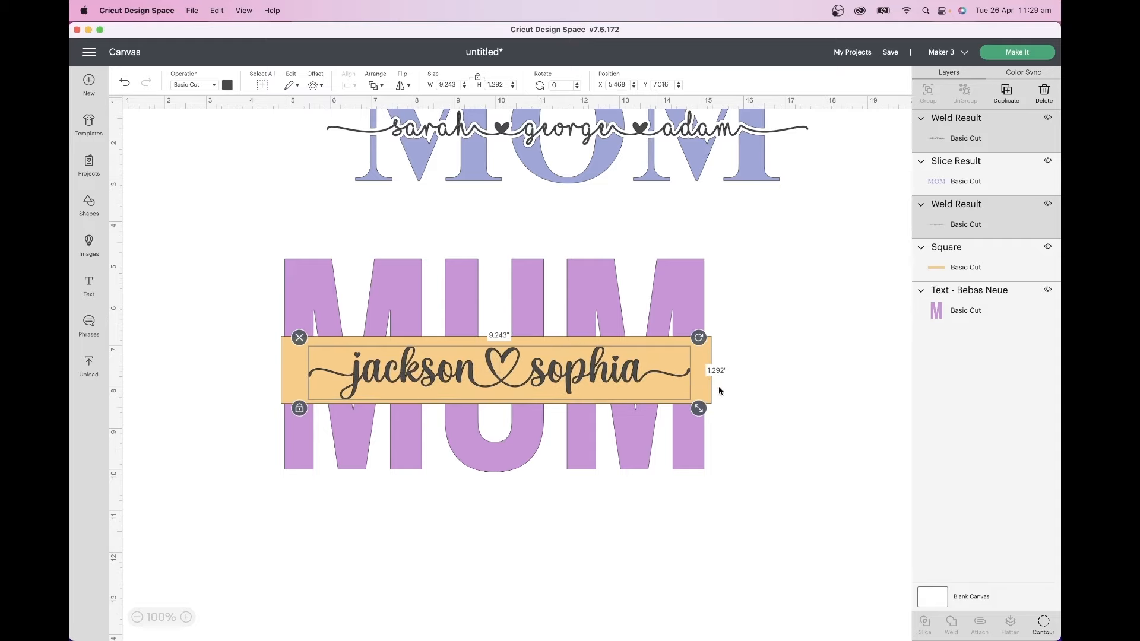
# - Resize the orange bar to about 11.03 by 1.49 in and position it behind the names so it extends past both sides of MUM
pyautogui.click(704, 387)
pyautogui.moveTo(720, 413); pyautogui.dragTo(720, 408)
pyautogui.moveTo(696, 372); pyautogui.dragTo(687, 397)
pyautogui.moveTo(705, 412); pyautogui.dragTo(731, 412)
pyautogui.moveTo(707, 398); pyautogui.dragTo(704, 399)
# - Duplicate the orange bar, colour the copy light green, and flatten it into a strip about 0.25 in high above the names
pyautogui.rightClick(700, 397)
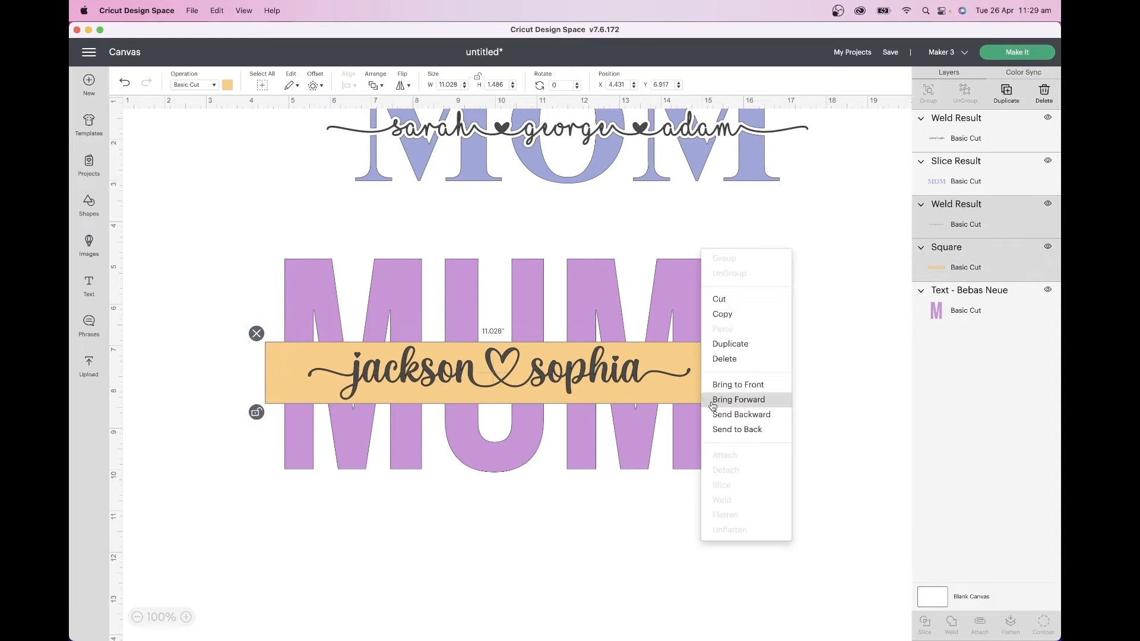
pyautogui.click(721, 338)
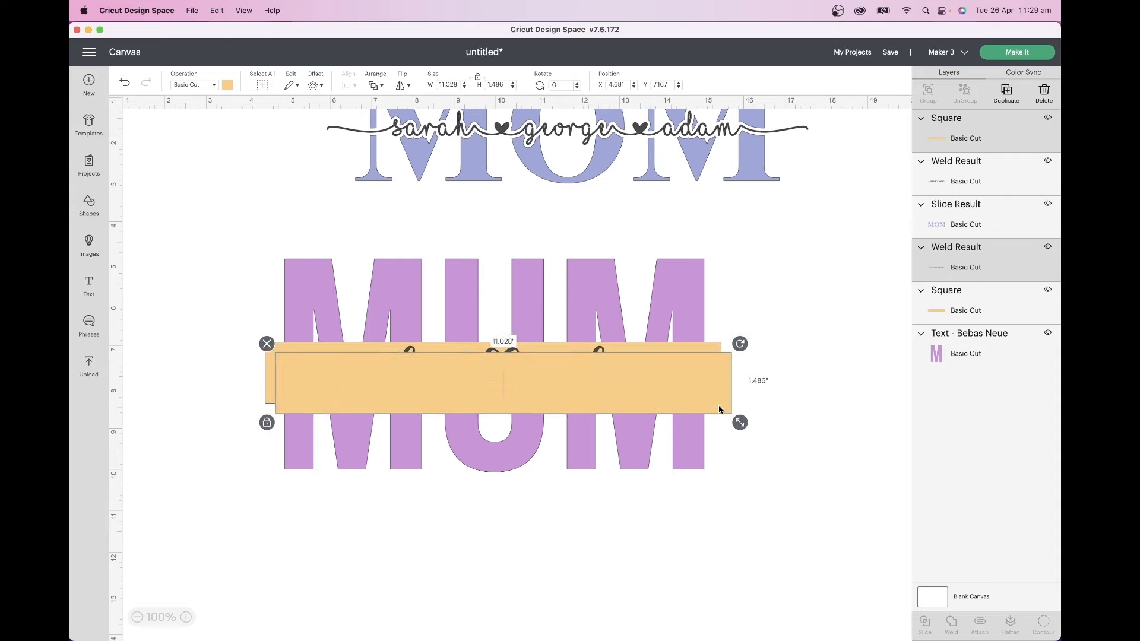
pyautogui.click(227, 85)
pyautogui.click(297, 152)
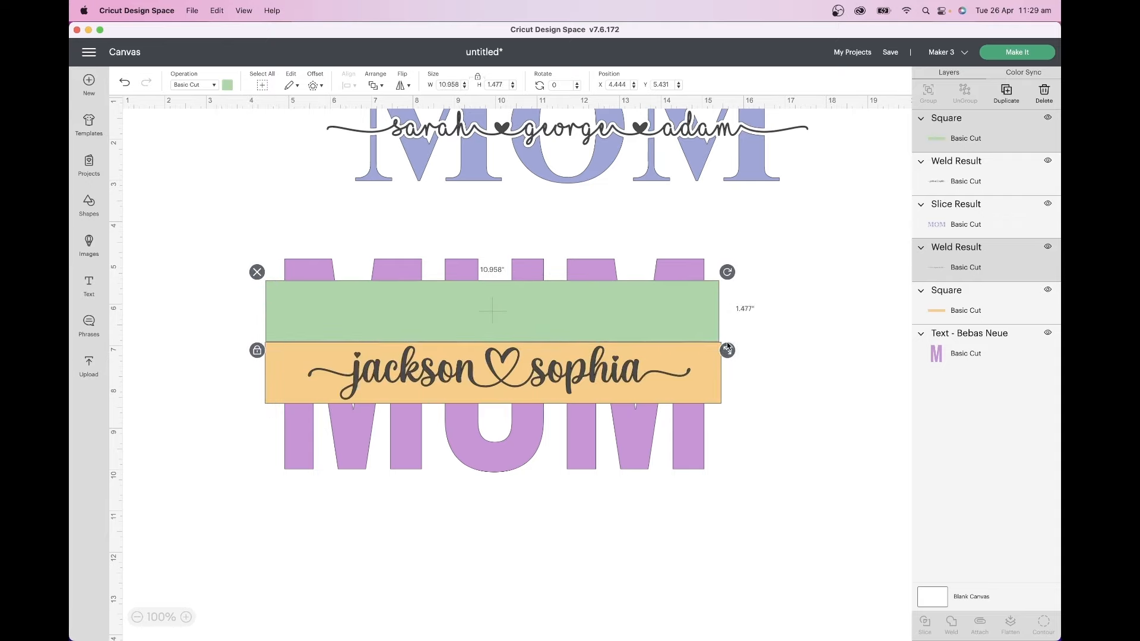
pyautogui.press('super+z')
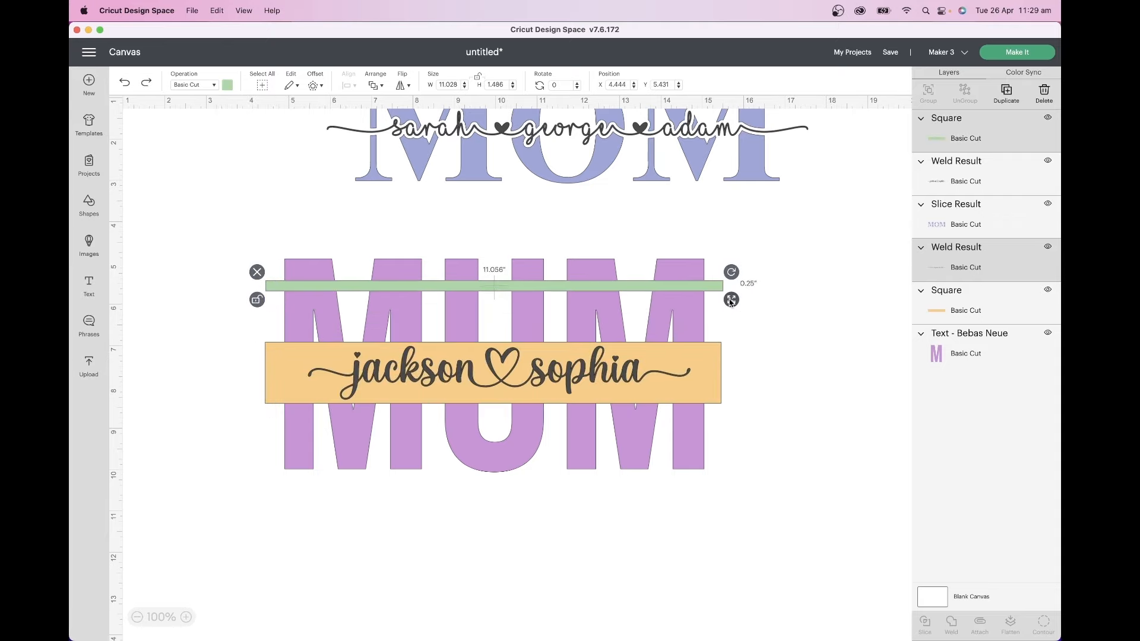
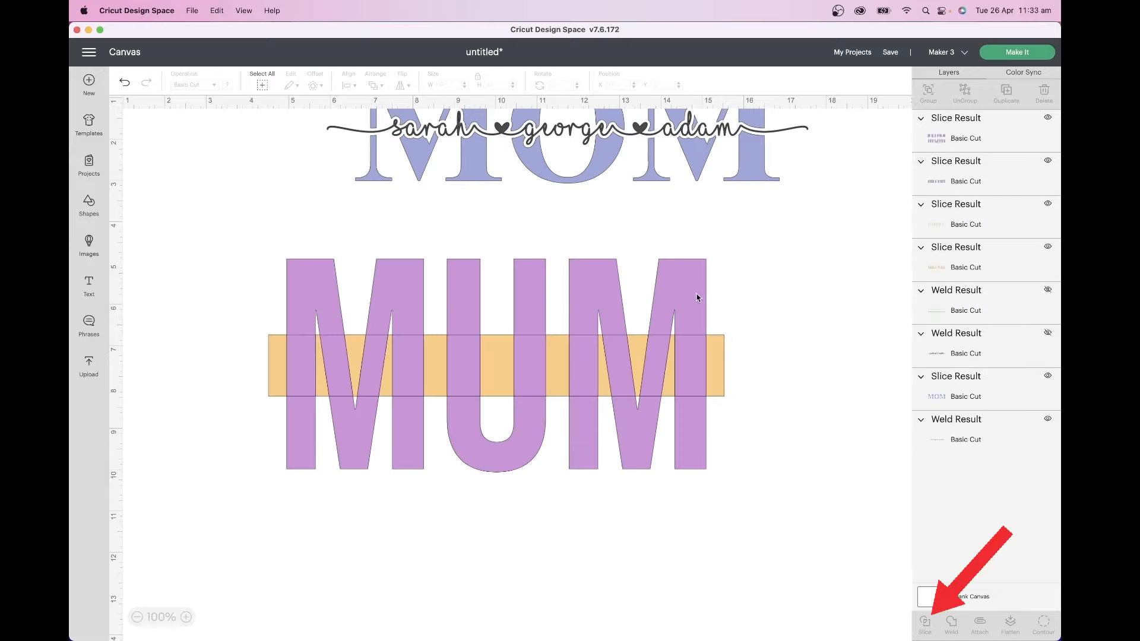
# - Move the sliced MUM halves down out of the way and delete the leftover orange and purple slice pieces
pyautogui.moveTo(697, 297); pyautogui.dragTo(689, 480)
pyautogui.click(742, 437)
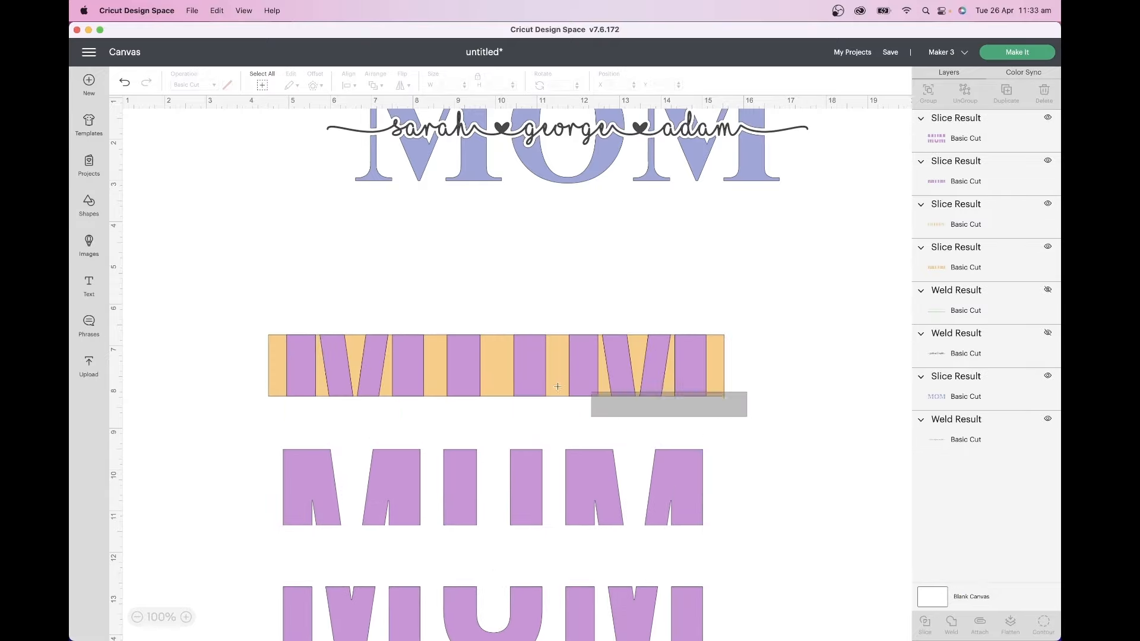
pyautogui.moveTo(557, 386); pyautogui.dragTo(142, 282)
pyautogui.press('Delete')
# - Move the sliced MUM halves back up and show the hidden green strips and welded names layers again
pyautogui.click(575, 466)
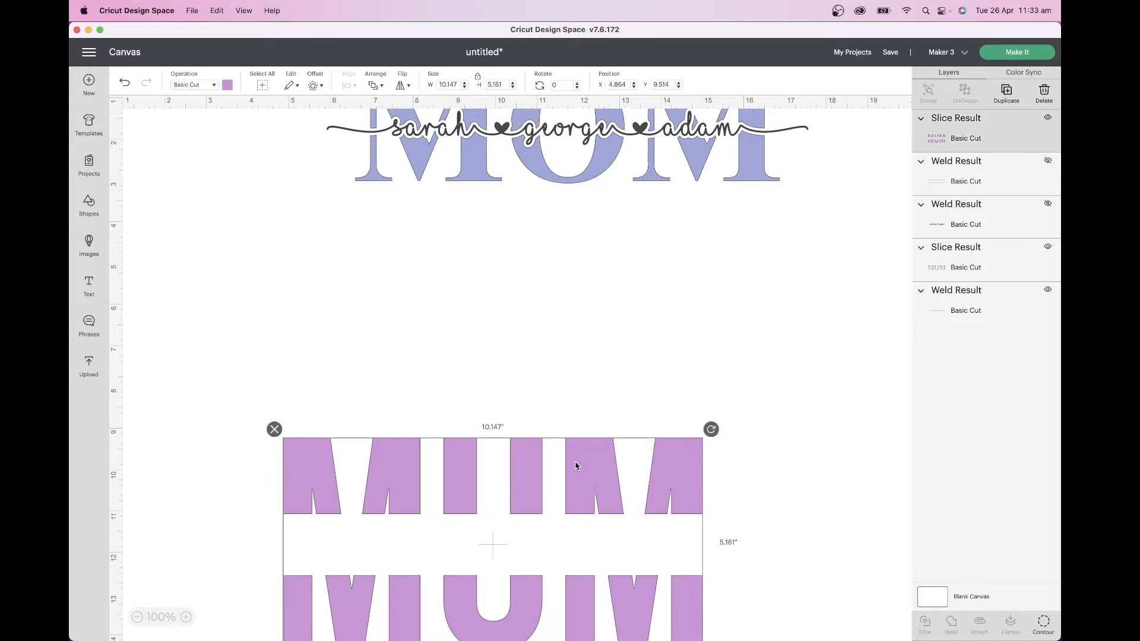
pyautogui.moveTo(575, 465); pyautogui.dragTo(577, 321)
pyautogui.click(1048, 161)
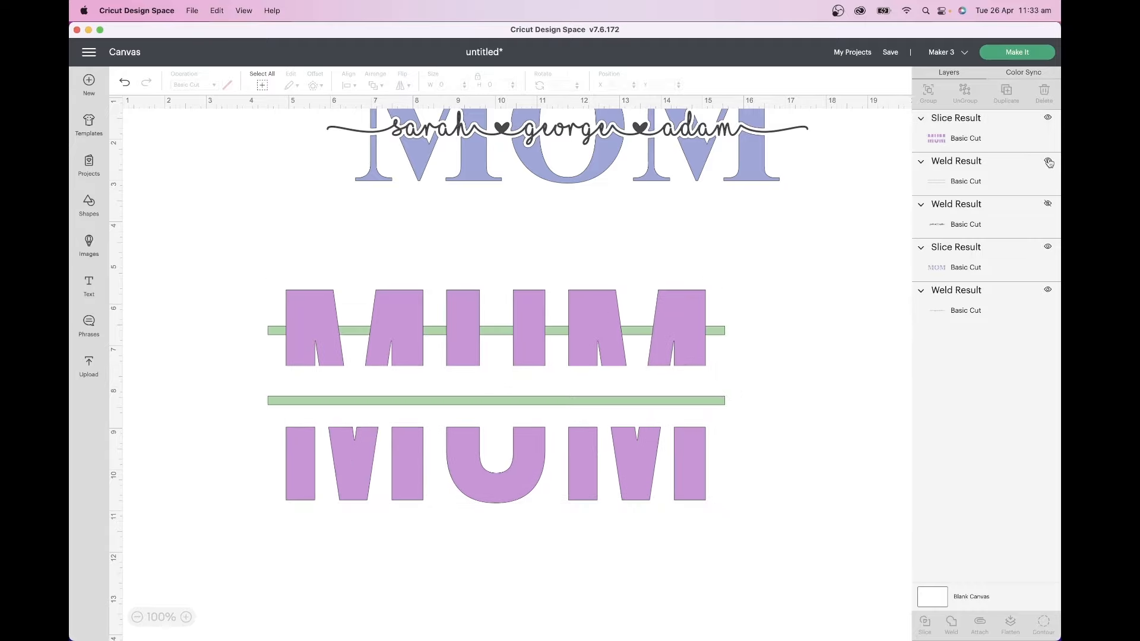
pyautogui.click(1048, 206)
# - Center the MUM halves, green strips and welded names on each other
pyautogui.moveTo(768, 506); pyautogui.dragTo(484, 295)
pyautogui.click(350, 85)
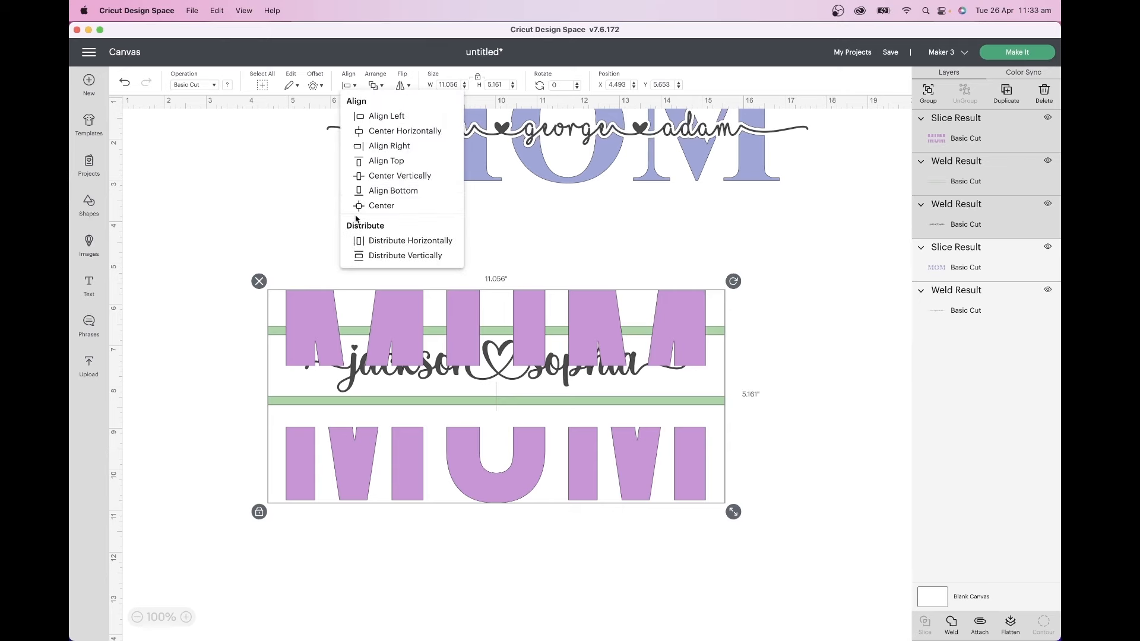
pyautogui.click(365, 204)
pyautogui.click(793, 361)
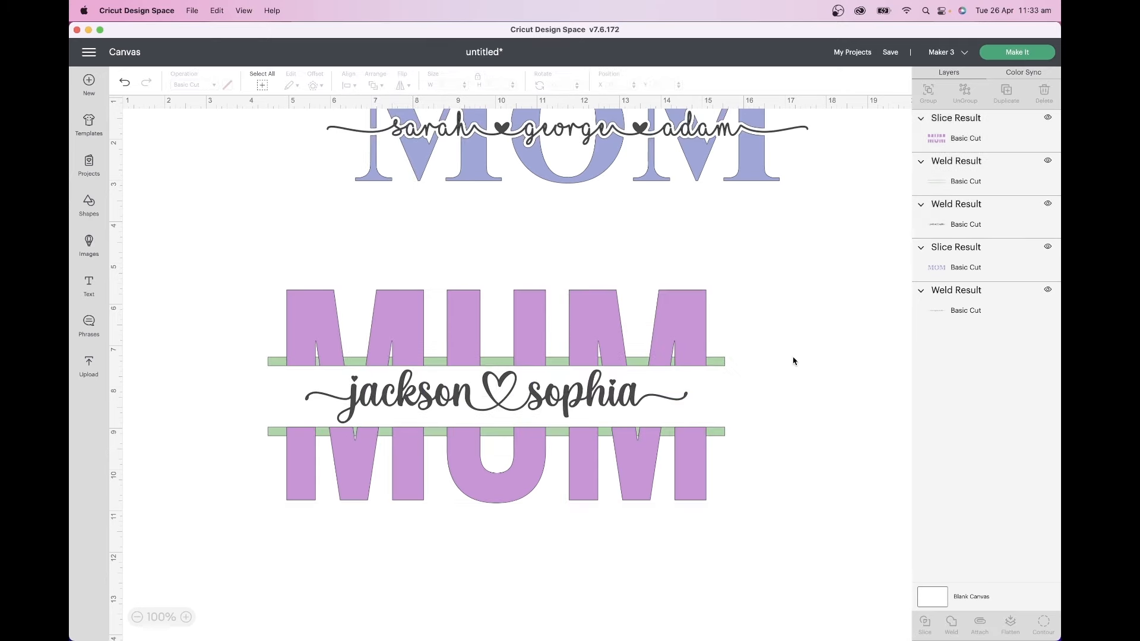
# - Weld the MUM halves and green strips into one shape and colour it light purple
pyautogui.moveTo(772, 370); pyautogui.dragTo(695, 322)
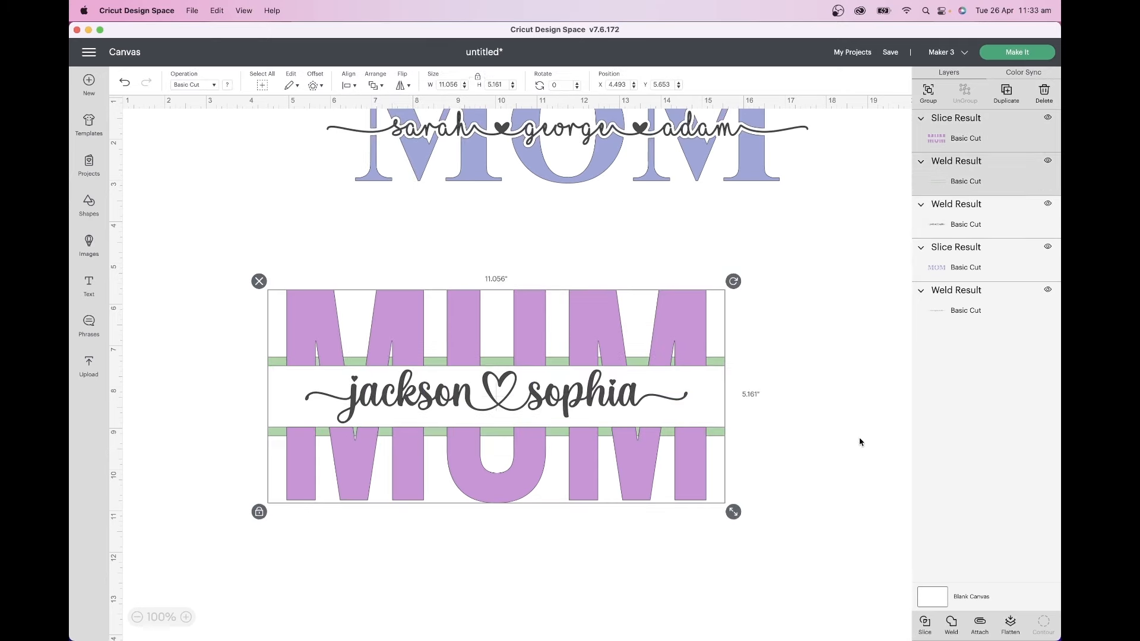
pyautogui.click(950, 622)
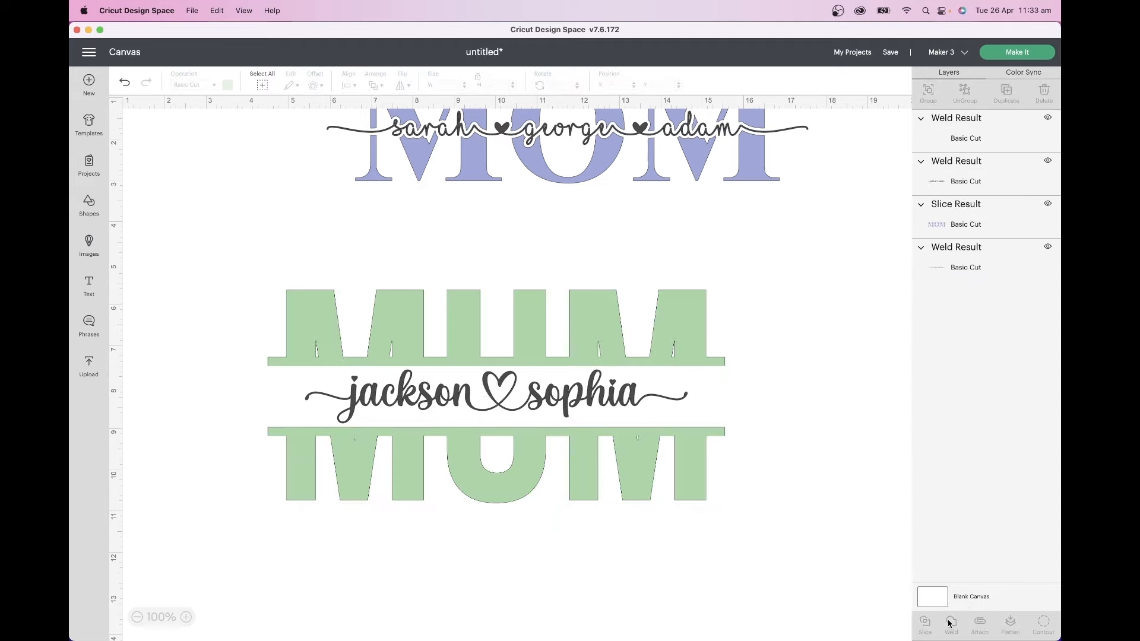
pyautogui.click(664, 350)
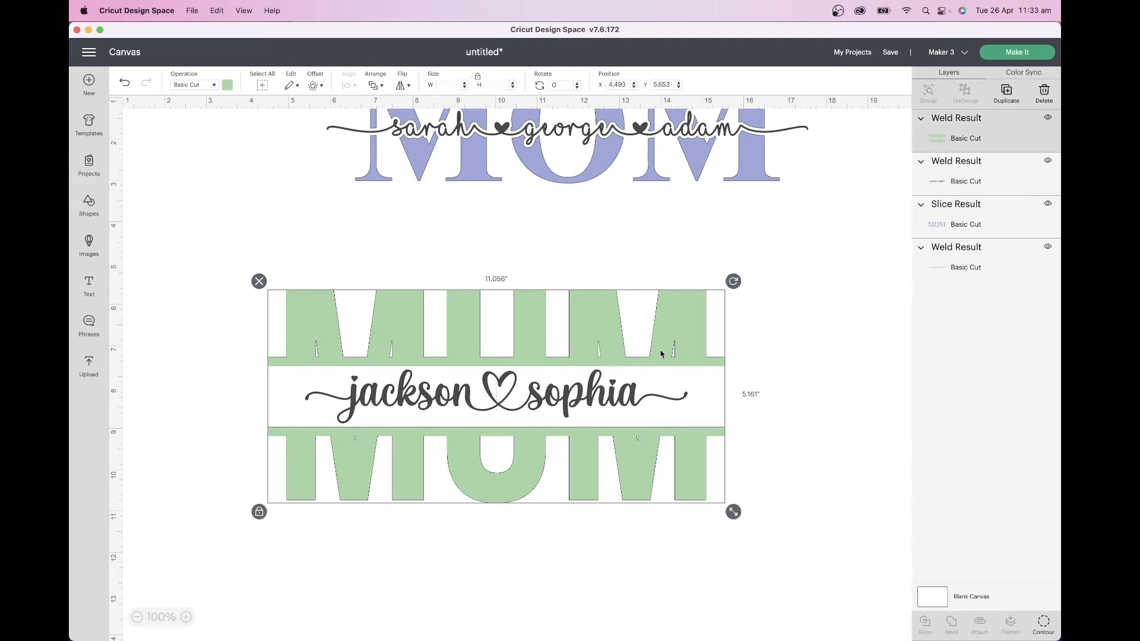
pyautogui.click(228, 85)
pyautogui.click(254, 152)
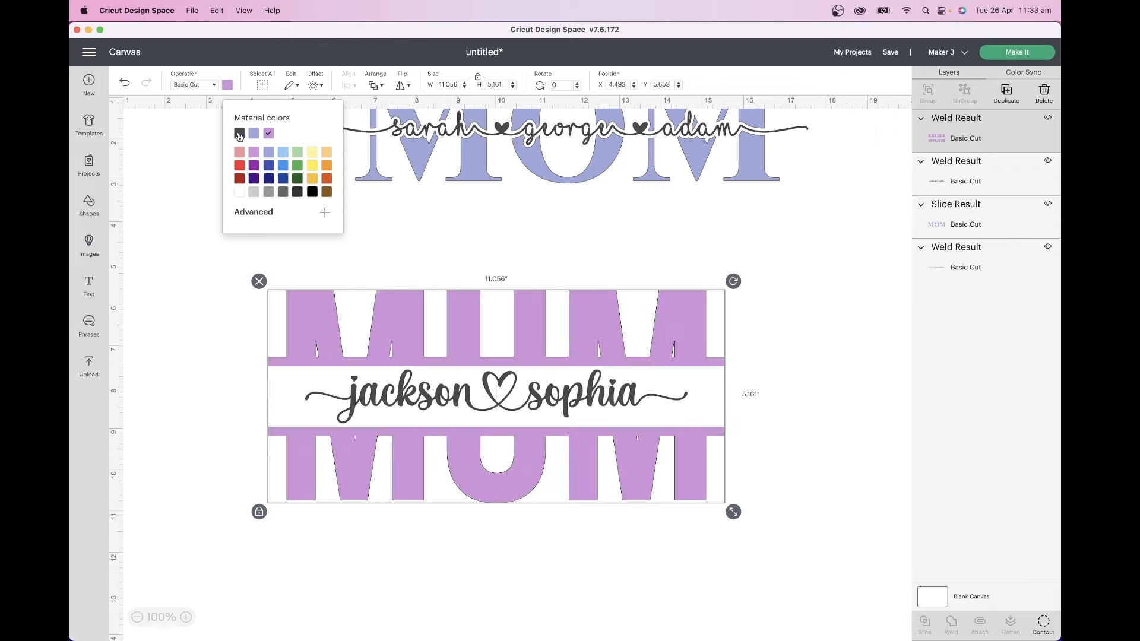
pyautogui.click(227, 384)
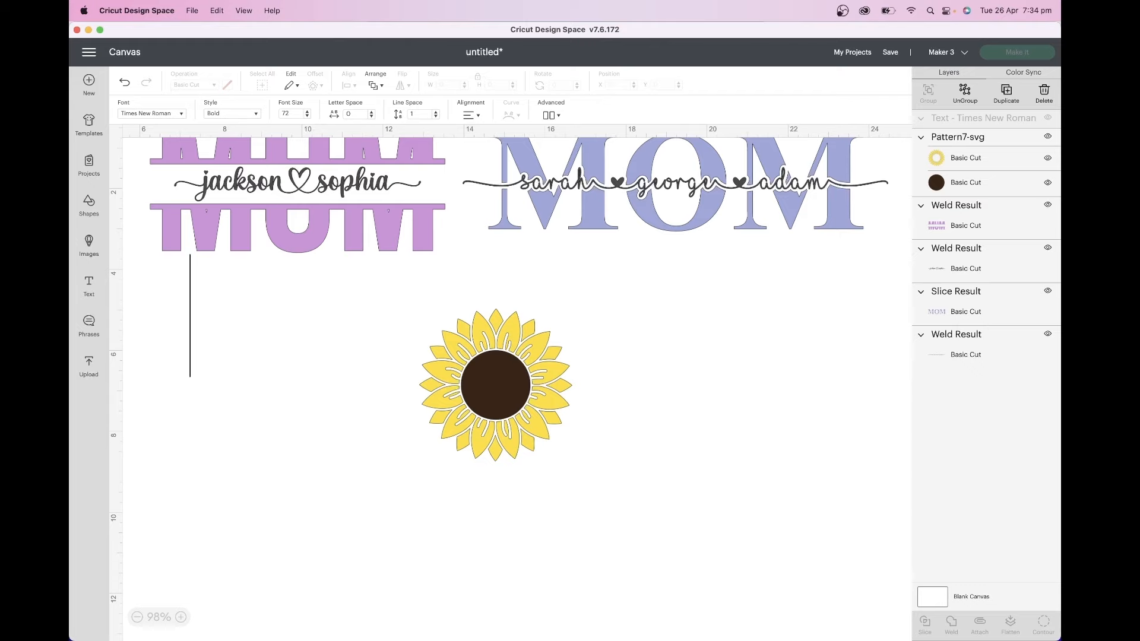
# - Enter a bold Times New Roman M, enlarge it to about 3.69 in high beside the sunflower, and duplicate it onto the other side
pyautogui.write('M')
pyautogui.click(323, 343)
pyautogui.click(270, 334)
pyautogui.moveTo(295, 360); pyautogui.dragTo(405, 441)
pyautogui.moveTo(363, 390); pyautogui.dragTo(720, 437)
pyautogui.rightClick(380, 406)
pyautogui.click(407, 349)
pyautogui.click(511, 511)
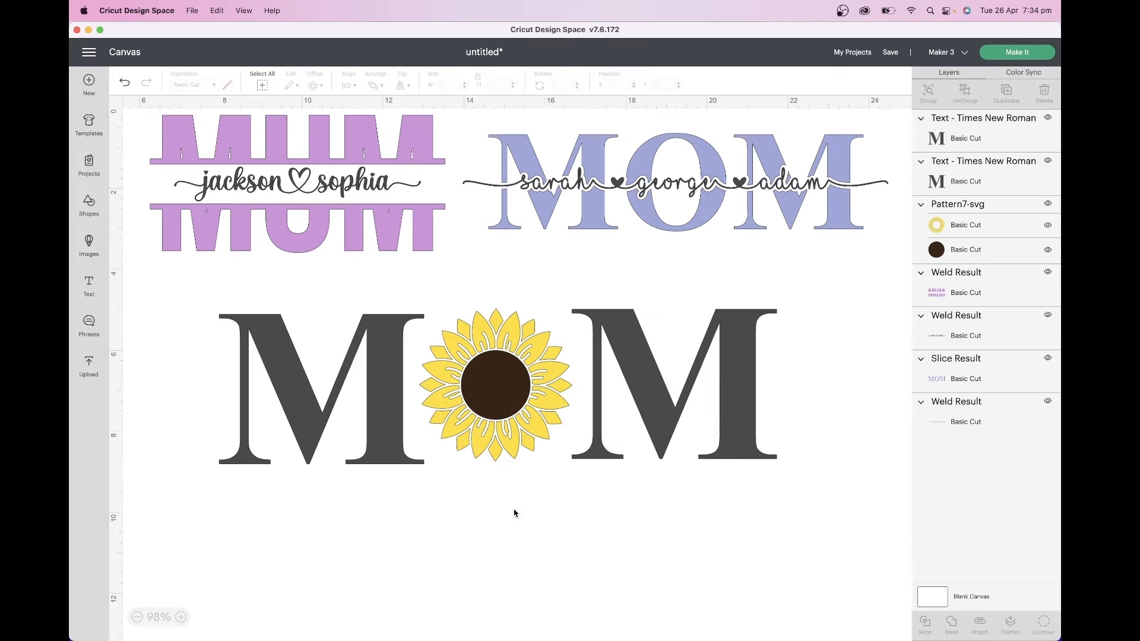
# - Enlarge the sunflower to about 4.32 in high and move the second M outward to make room for it
pyautogui.click(523, 416)
pyautogui.moveTo(587, 475); pyautogui.dragTo(606, 493)
pyautogui.moveTo(504, 444); pyautogui.dragTo(502, 441)
pyautogui.moveTo(666, 421); pyautogui.dragTo(680, 425)
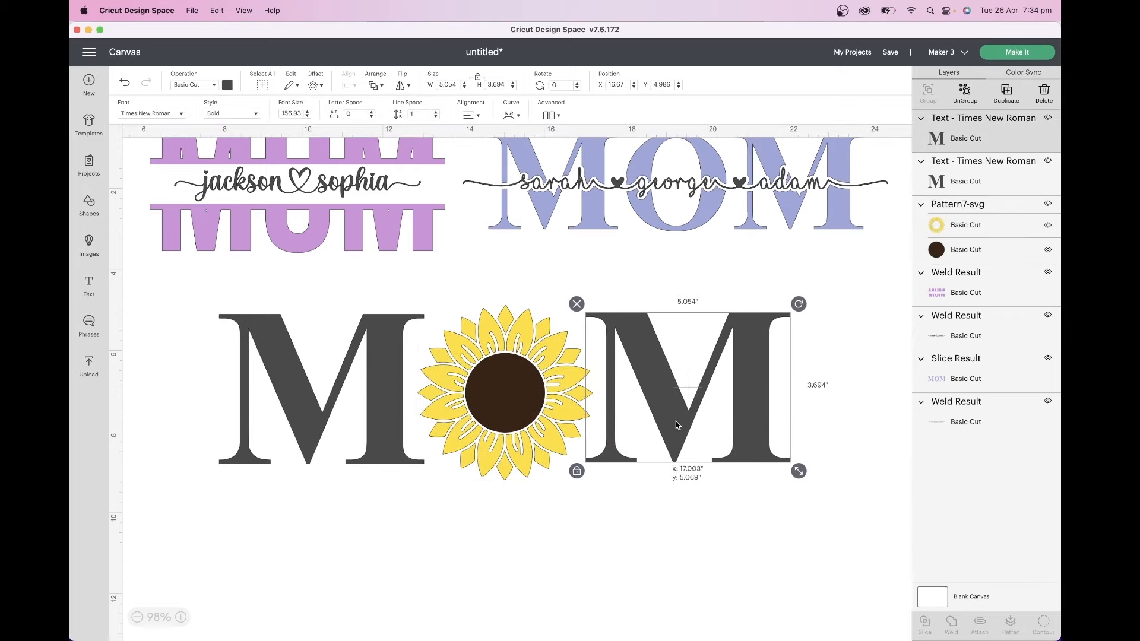
# - Line up both Ms and the sunflower on one horizontal centre line and weld them into a single shape
pyautogui.moveTo(742, 555); pyautogui.dragTo(632, 521)
pyautogui.press('super+z')
pyautogui.moveTo(753, 521); pyautogui.dragTo(365, 329)
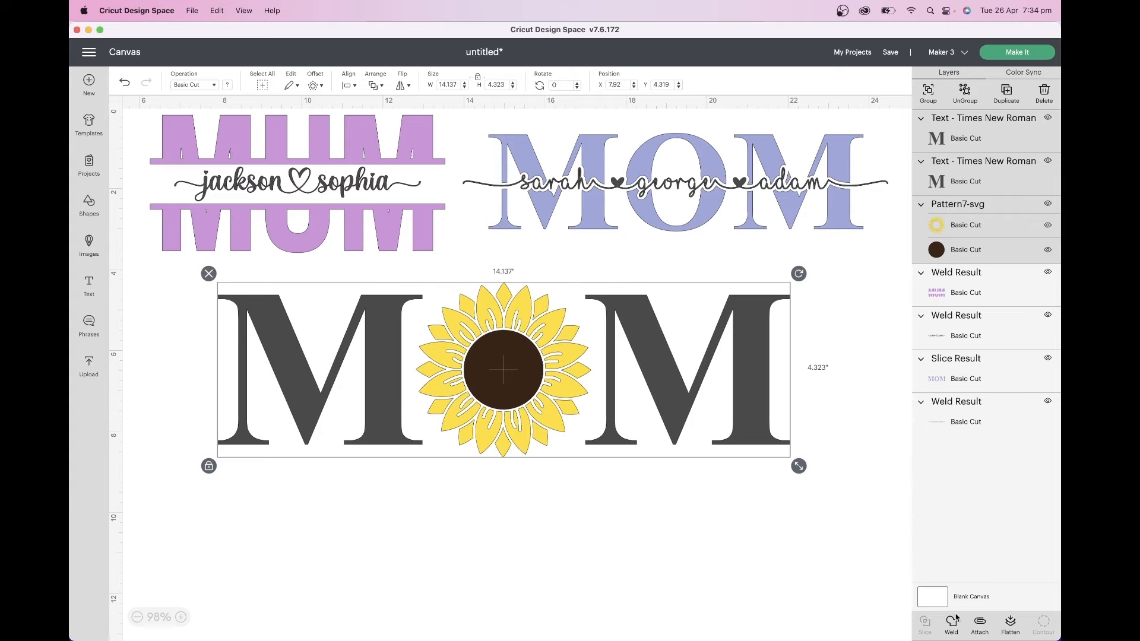
pyautogui.click(953, 623)
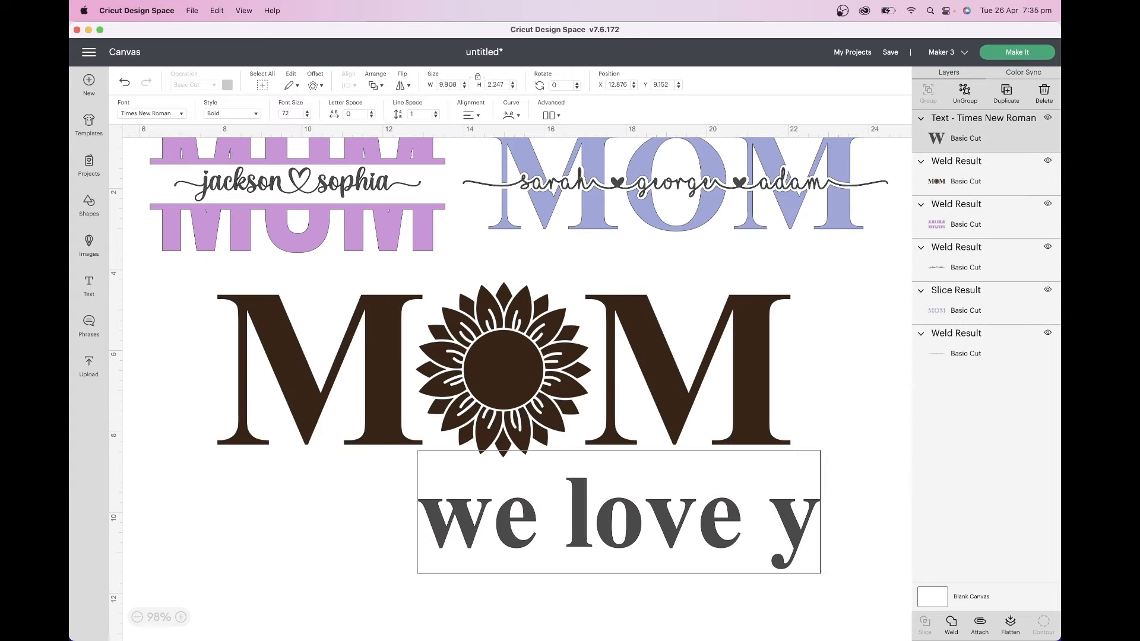
# - Complete the text "we love you" beneath the sunflower MOM and set its font to Joseph Sophia
pyautogui.write('ou')
pyautogui.moveTo(673, 516); pyautogui.dragTo(511, 517)
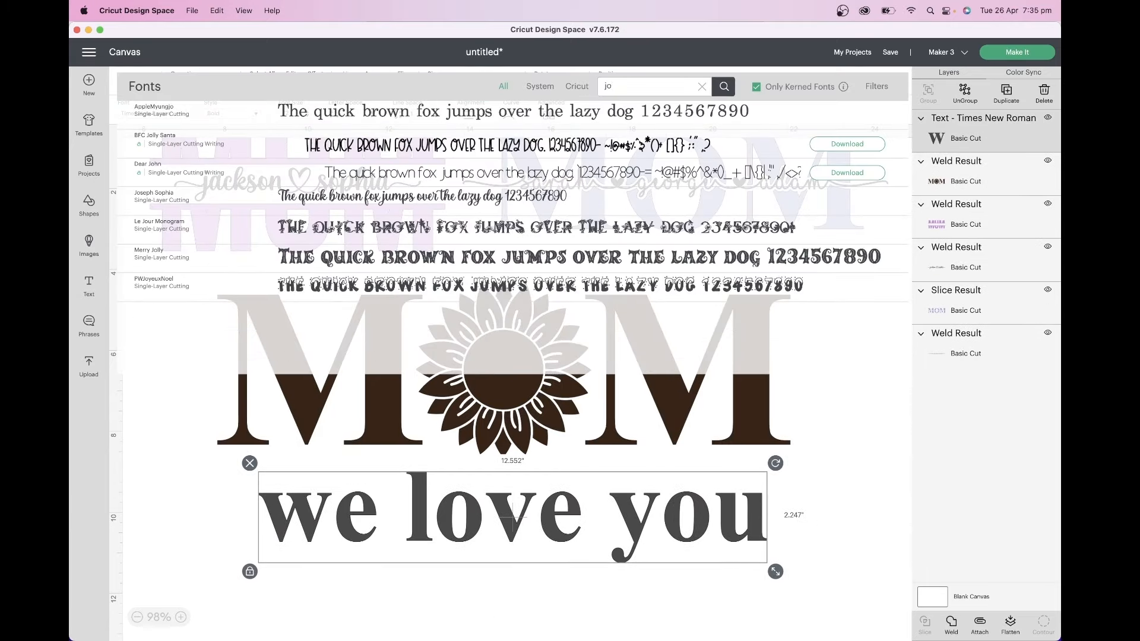
pyautogui.click(416, 196)
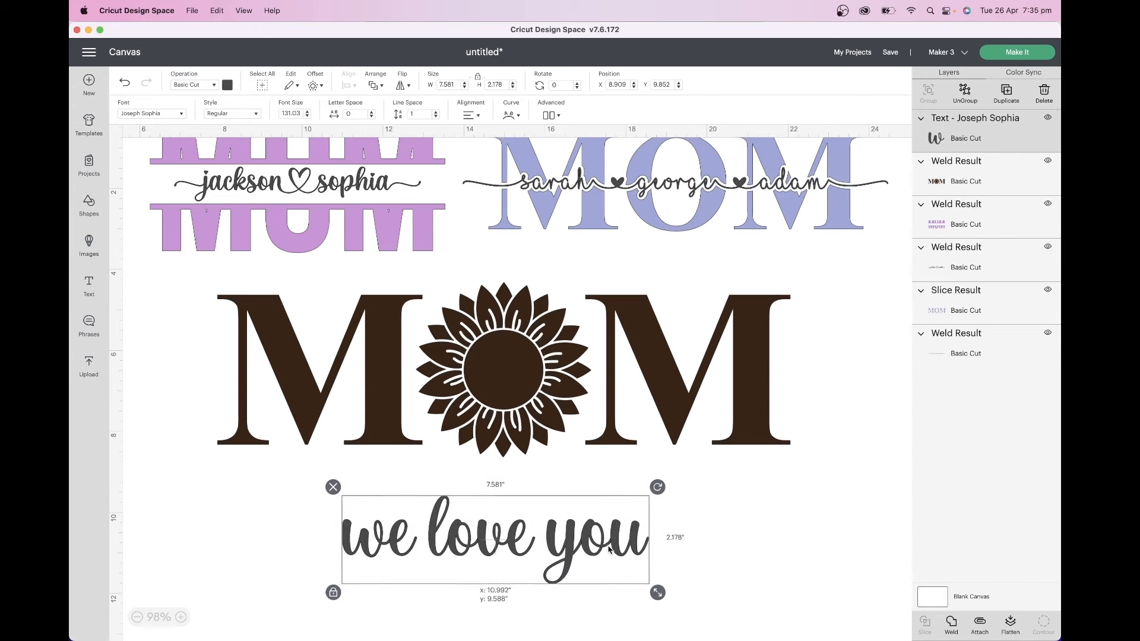
# - Replace the first w and last u of "we love you" with Joseph Sophia's leading-swash and trailing-swash glyphs copied from Font Cloud
pyautogui.moveTo(345, 628)
pyautogui.click(226, 629)
pyautogui.scroll(-5, 666, 446)
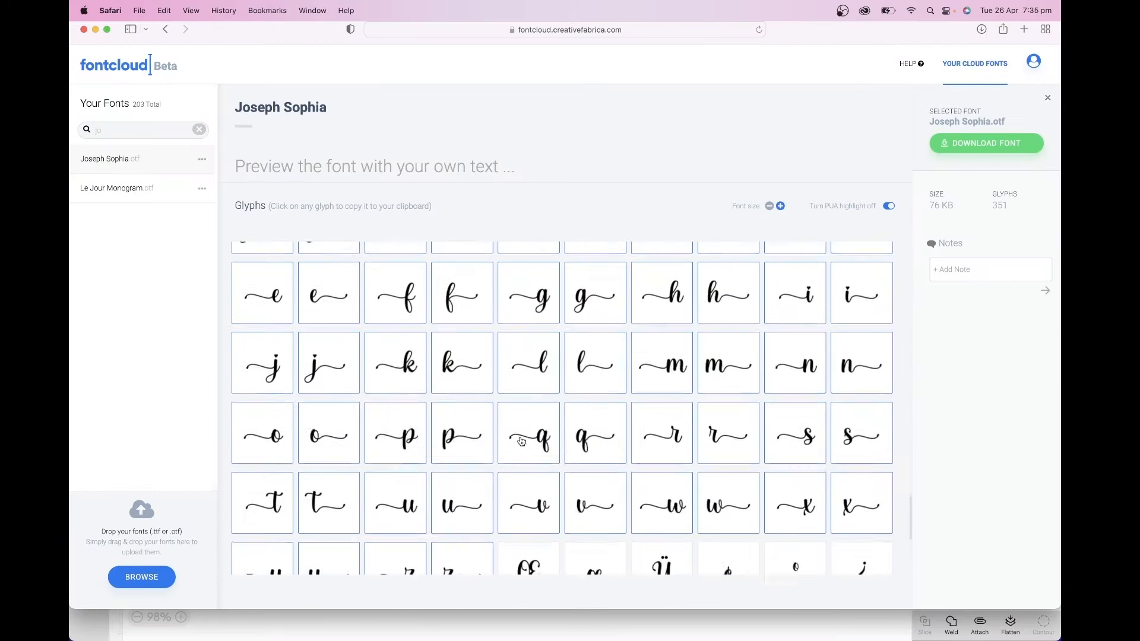
pyautogui.click(666, 446)
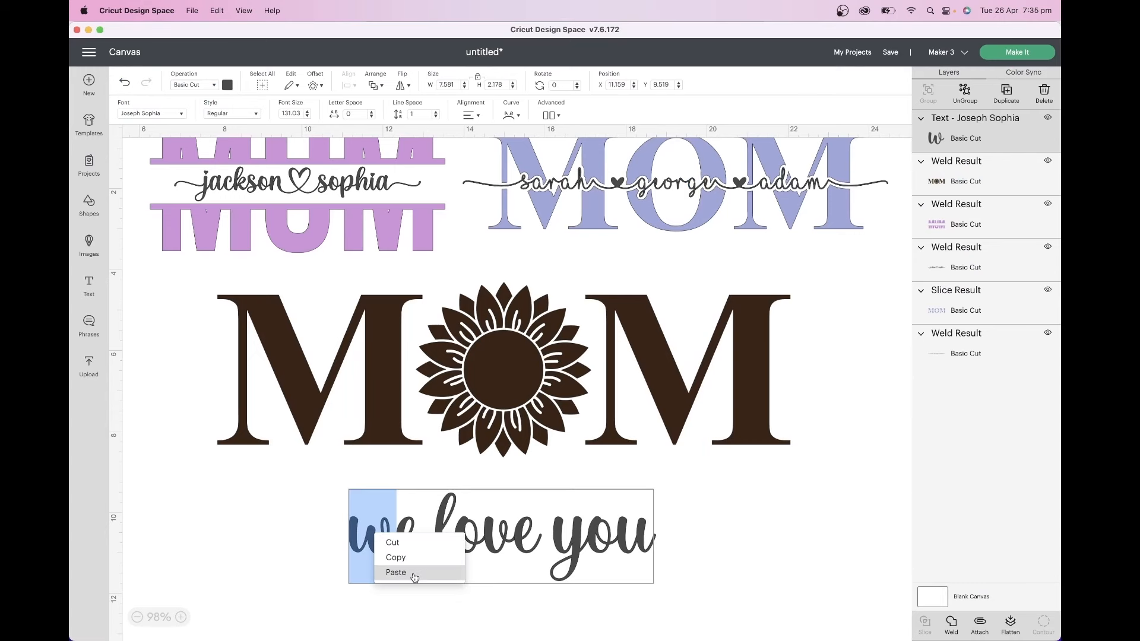
pyautogui.click(400, 570)
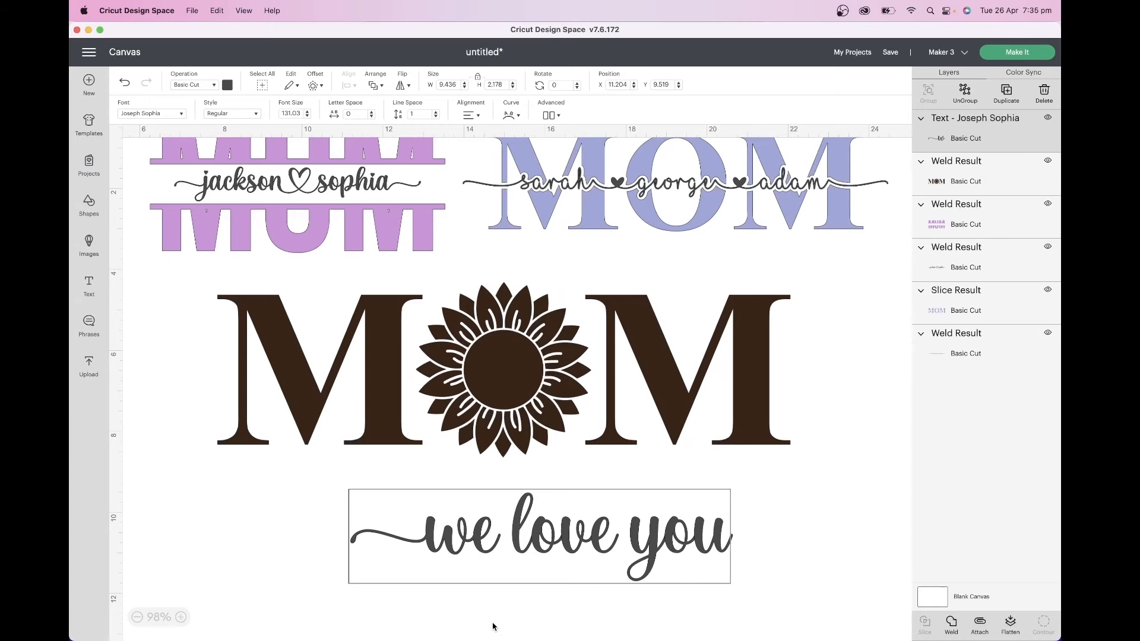
pyautogui.hotkey('shift', 'Left')
pyautogui.press('super+v')
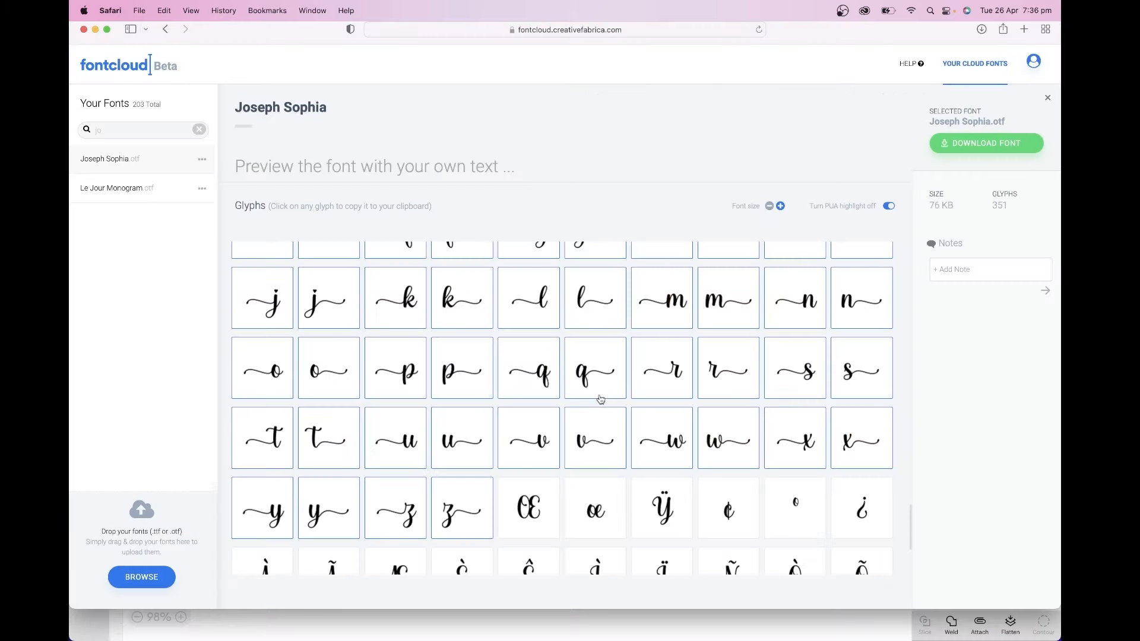
# - Copy a heart glyph from Font Cloud and paste it at the ends of "we" and "love" so hearts connect the three words
pyautogui.scroll(-5, 601, 398)
pyautogui.click(600, 400)
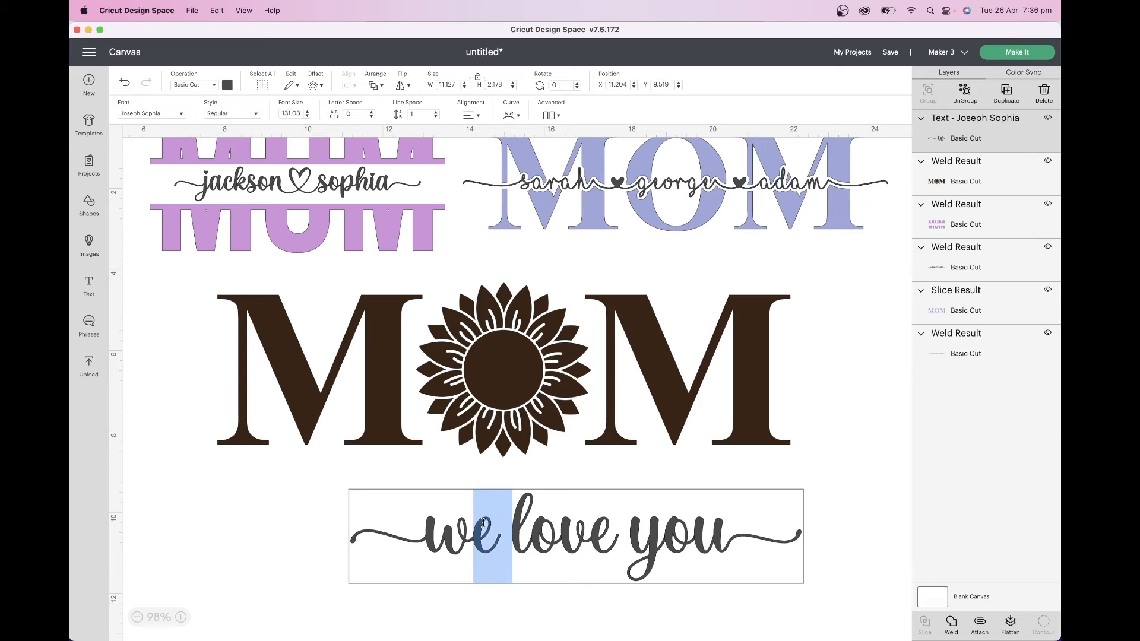
pyautogui.press('super+v')
pyautogui.rightClick(671, 535)
pyautogui.click(700, 572)
# - Colour the "we love you" line light orange and centre it across the sunflower MOM at about 10.65 in wide
pyautogui.moveTo(710, 530); pyautogui.dragTo(583, 378)
pyautogui.click(227, 85)
pyautogui.click(326, 153)
pyautogui.moveTo(870, 424); pyautogui.dragTo(705, 399)
pyautogui.moveTo(463, 361); pyautogui.dragTo(488, 374)
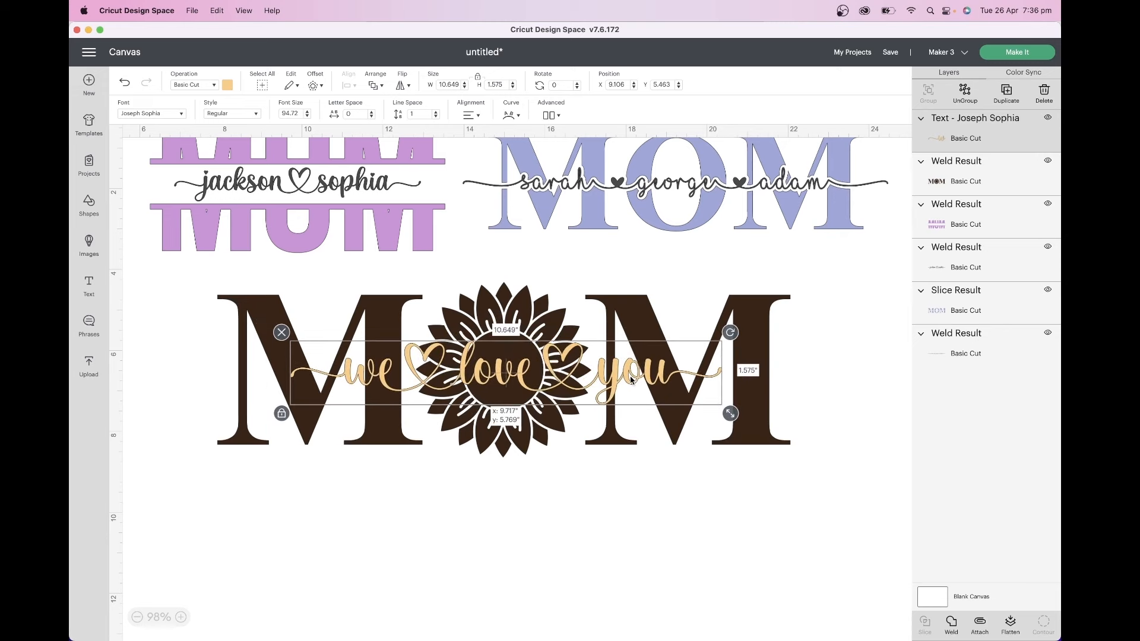
# - Move the "we love you" line below the sunflower MOM, weld it, and apply a 0.125 in rounded offset
pyautogui.moveTo(631, 380); pyautogui.dragTo(630, 480)
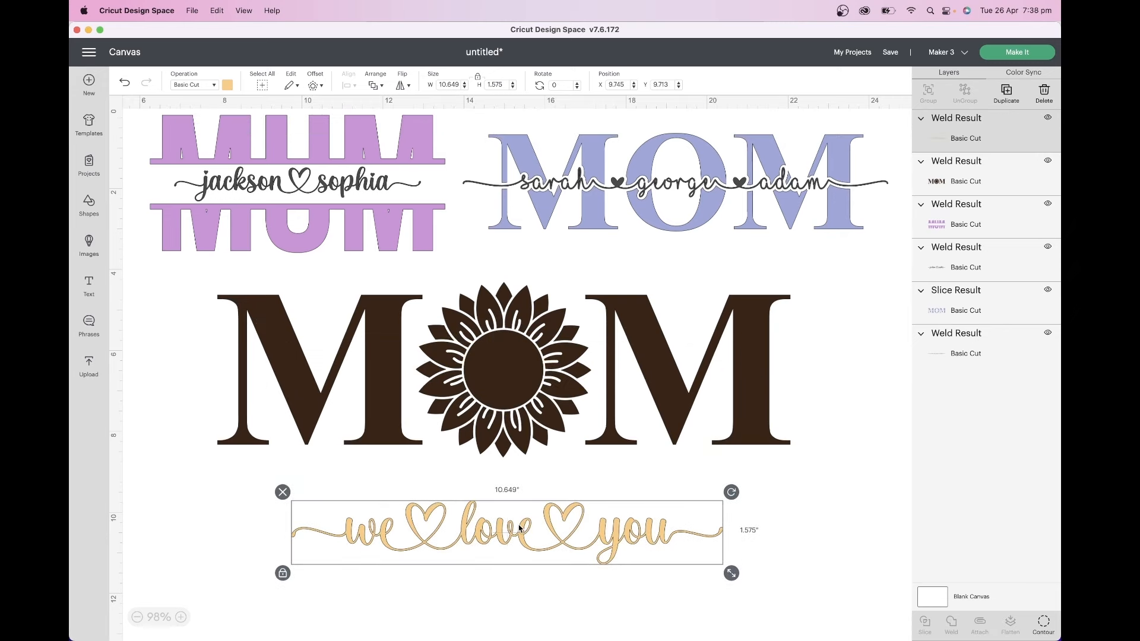
pyautogui.click(313, 85)
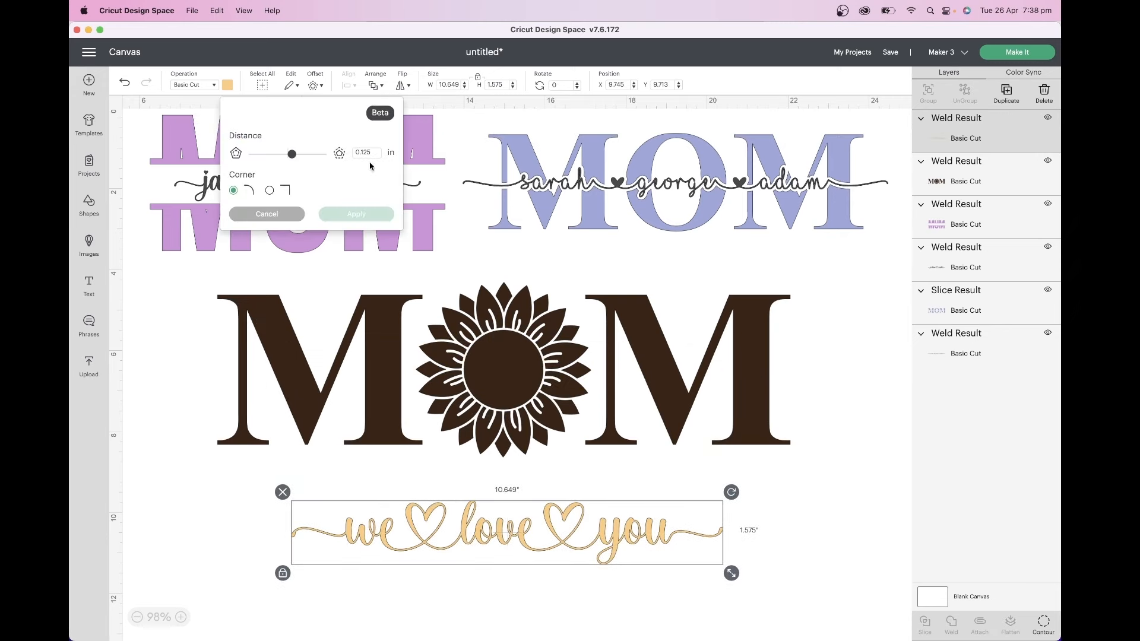
pyautogui.click(356, 214)
# - Recolour the sunflower MOM light blue
pyautogui.click(273, 357)
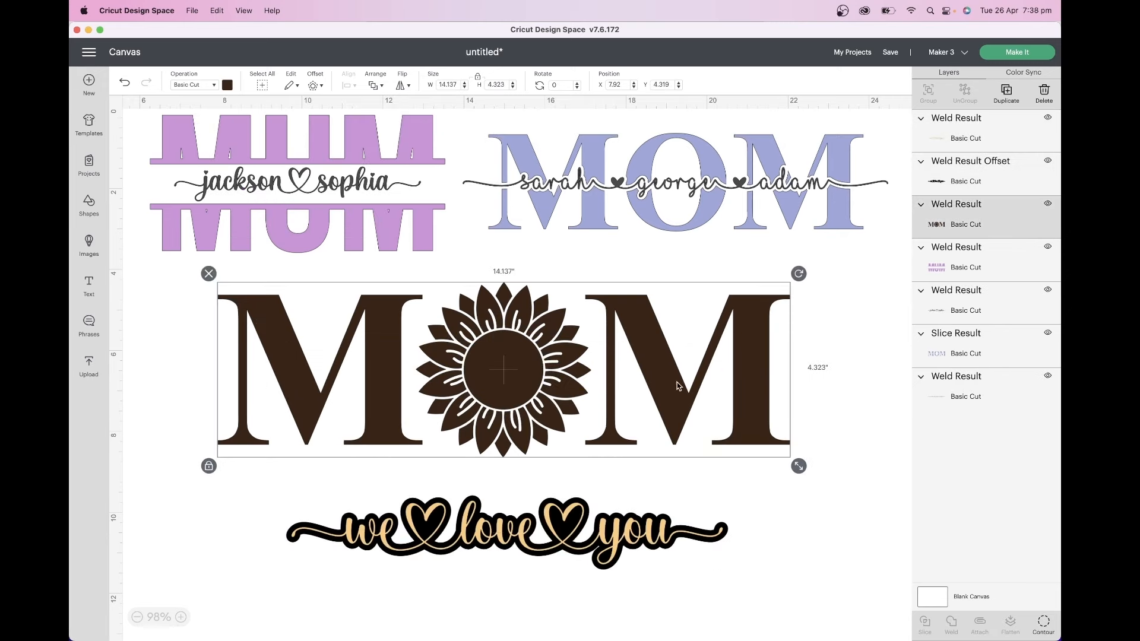
pyautogui.click(227, 85)
pyautogui.click(282, 152)
# - Place the "we love you" lettering with its black offset over the blue MOM and centre all three layers on each other
pyautogui.moveTo(604, 539); pyautogui.dragTo(602, 388)
pyautogui.moveTo(647, 588); pyautogui.dragTo(393, 228)
pyautogui.click(349, 85)
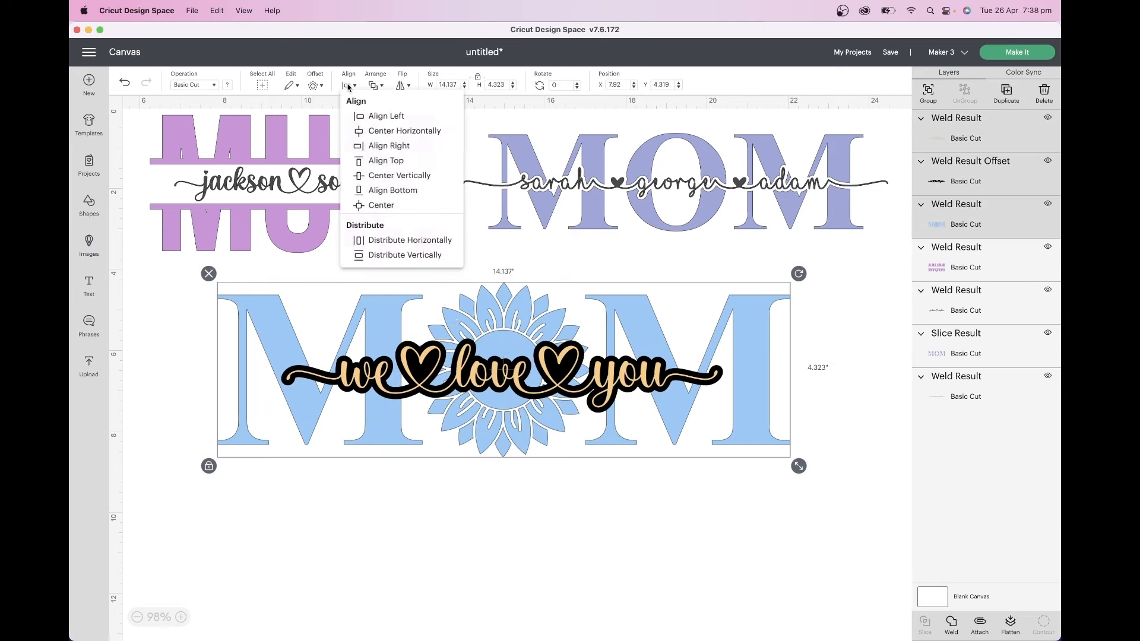
pyautogui.click(387, 205)
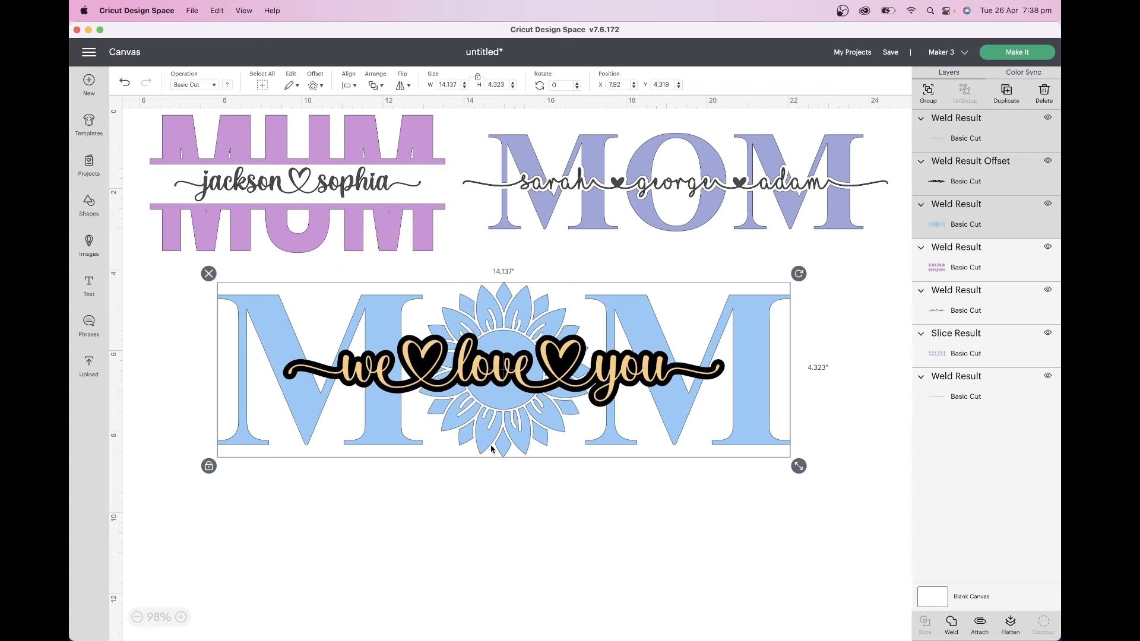
pyautogui.click(503, 530)
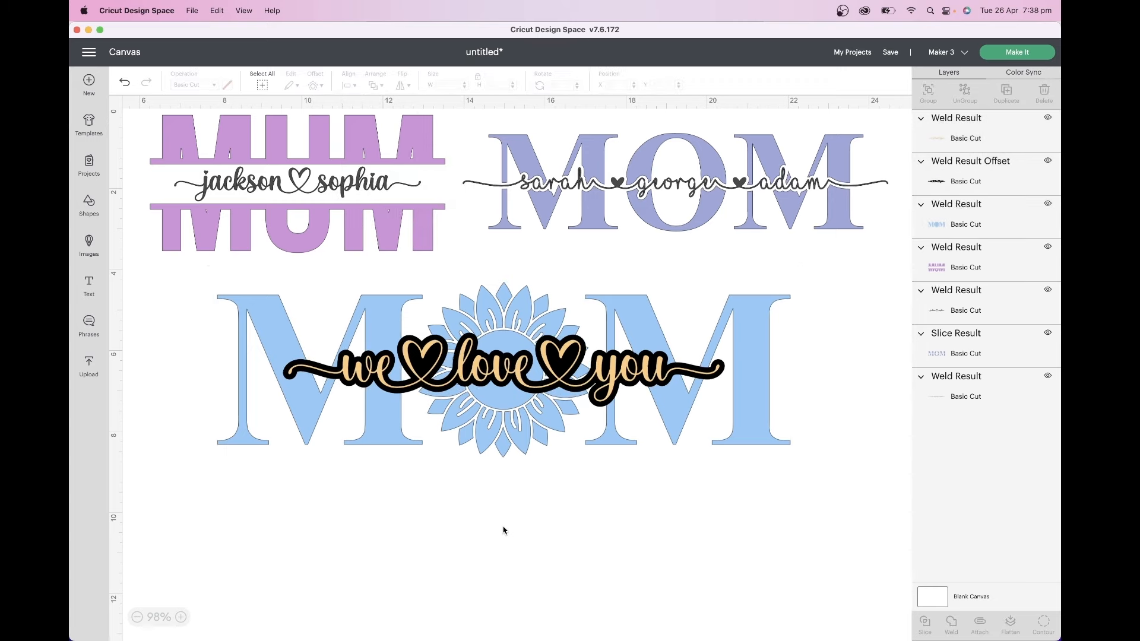
# - Move the orange "we love you" lettering below MOM and slice the black offset shape out of the blue MOM
pyautogui.moveTo(545, 355); pyautogui.dragTo(560, 549)
pyautogui.click(563, 497)
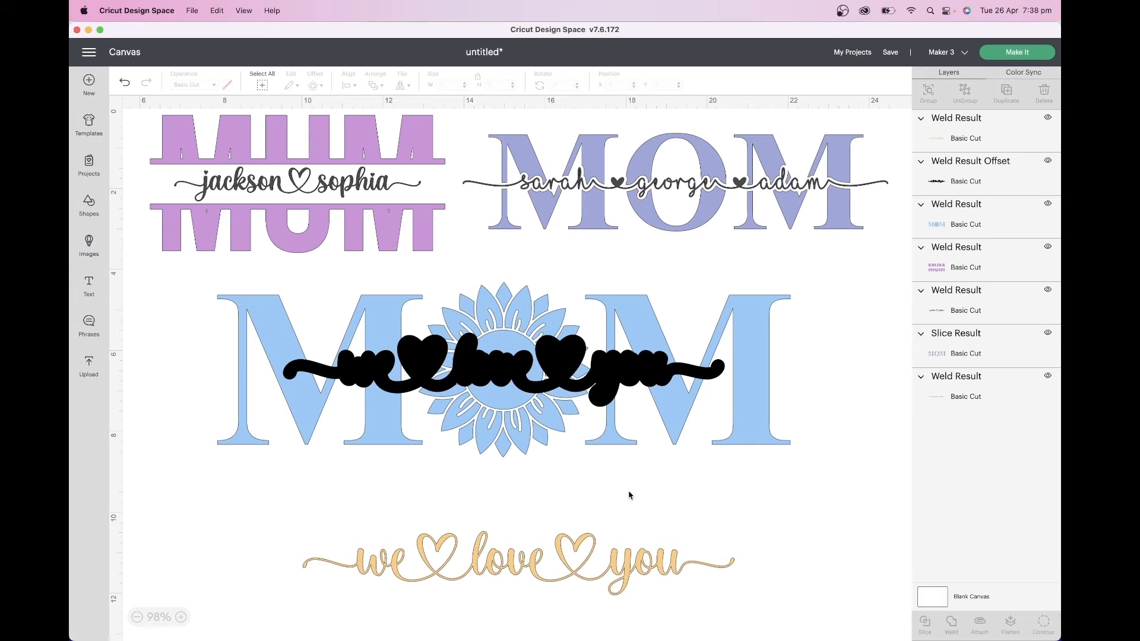
pyautogui.moveTo(629, 492); pyautogui.dragTo(408, 322)
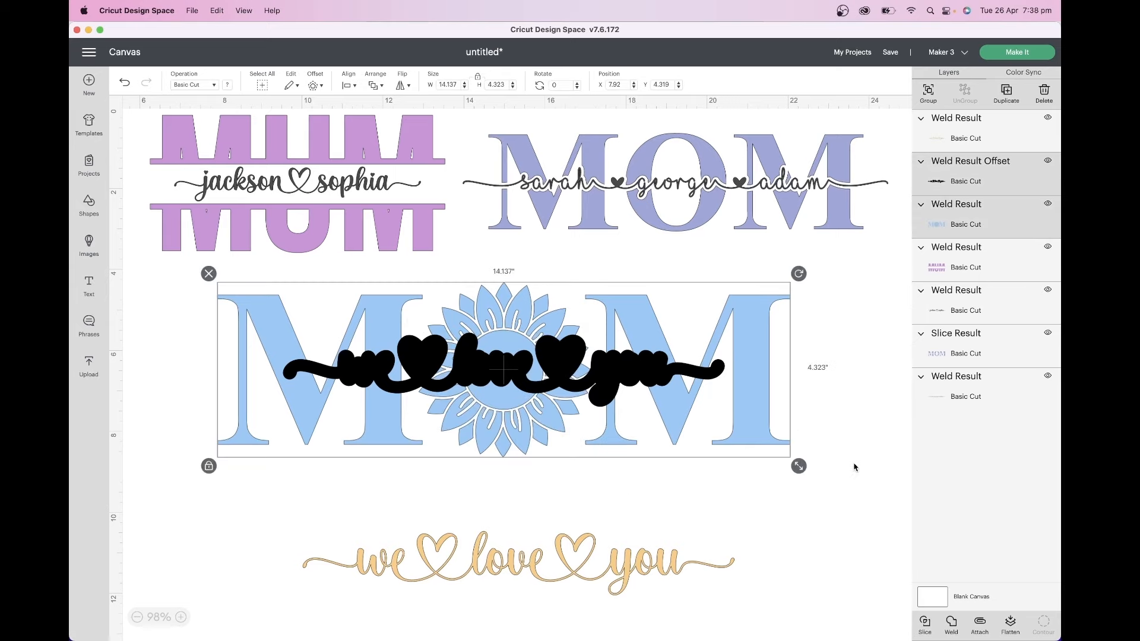
pyautogui.click(925, 623)
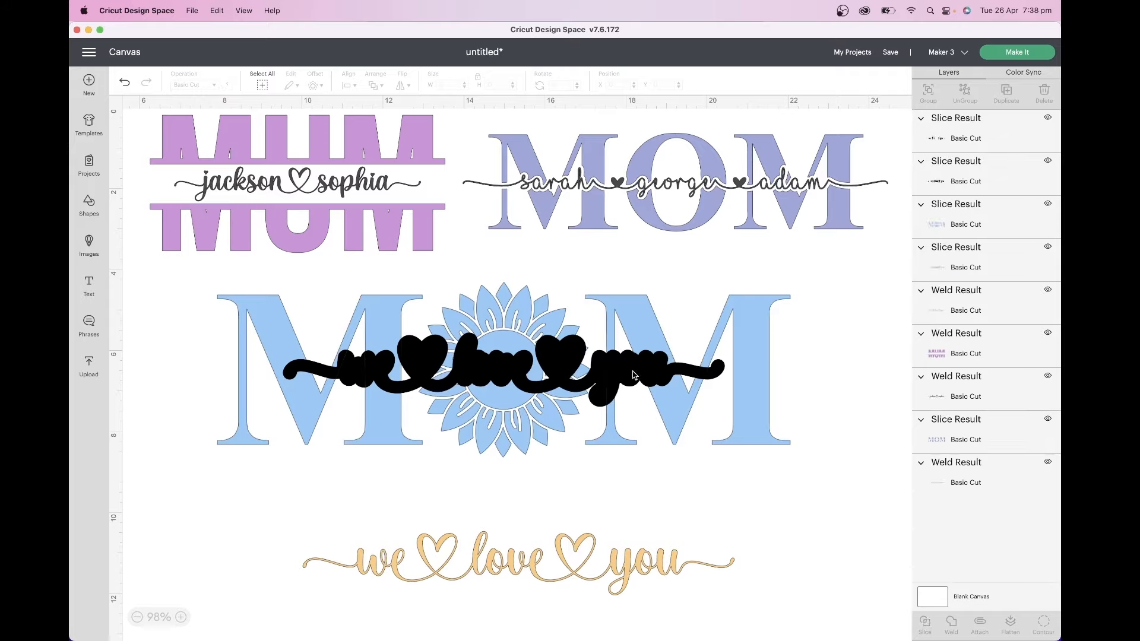
# - Separate the sliced MOM from the leftover offset pieces, delete those pieces, and move MOM back above the orange lettering
pyautogui.moveTo(634, 317); pyautogui.dragTo(645, 471)
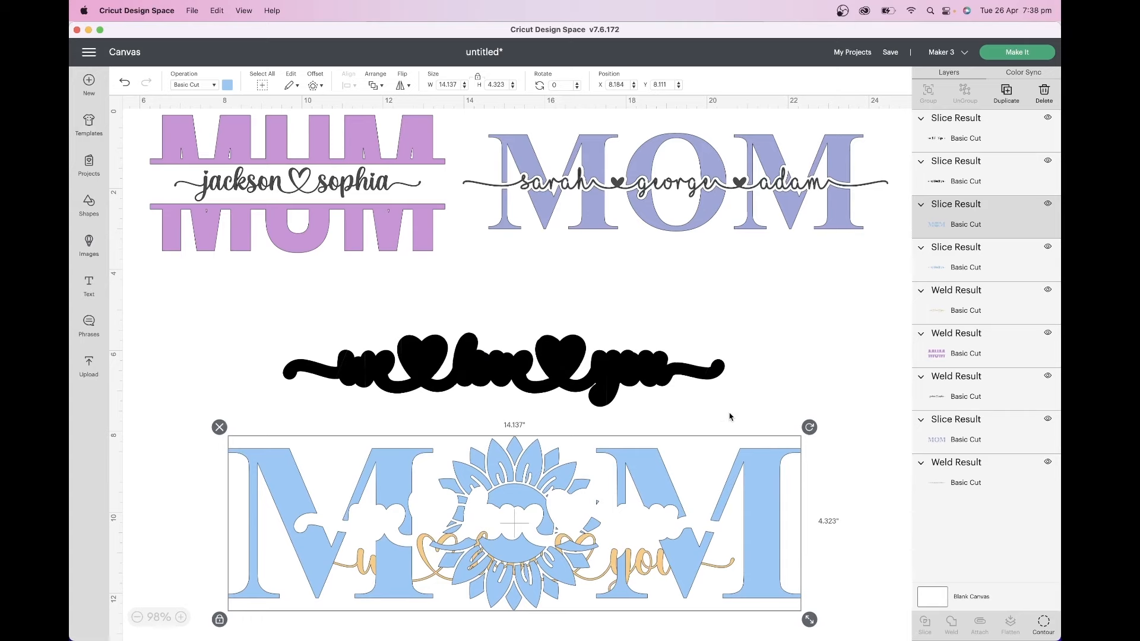
pyautogui.moveTo(729, 417); pyautogui.dragTo(247, 315)
pyautogui.press('Delete')
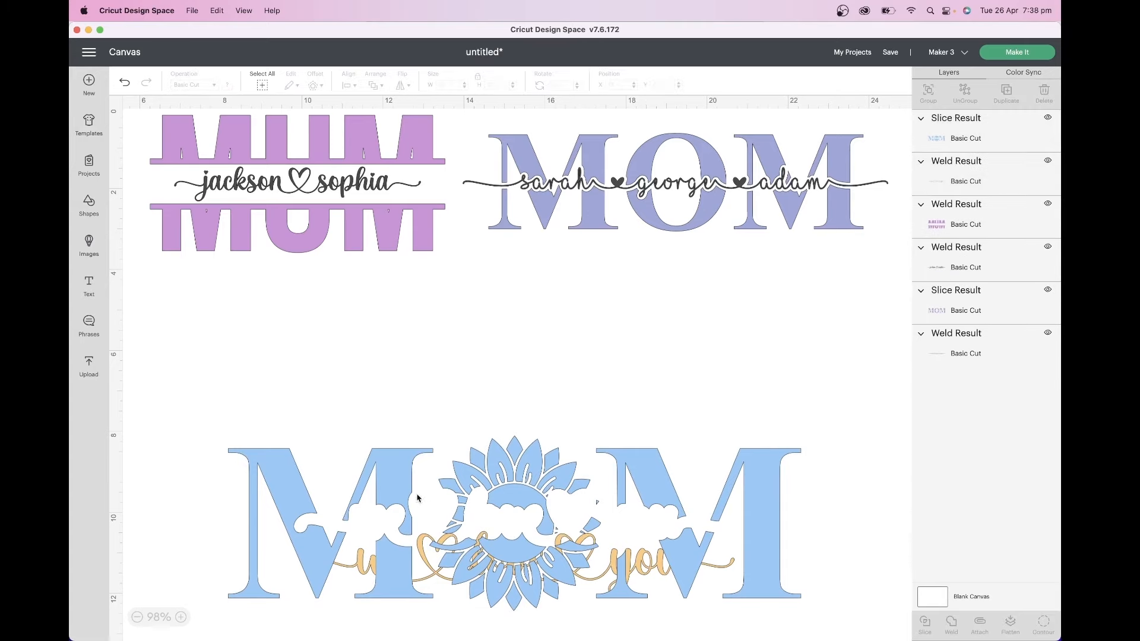
pyautogui.moveTo(417, 497); pyautogui.dragTo(389, 338)
pyautogui.scroll(-5, 502, 281)
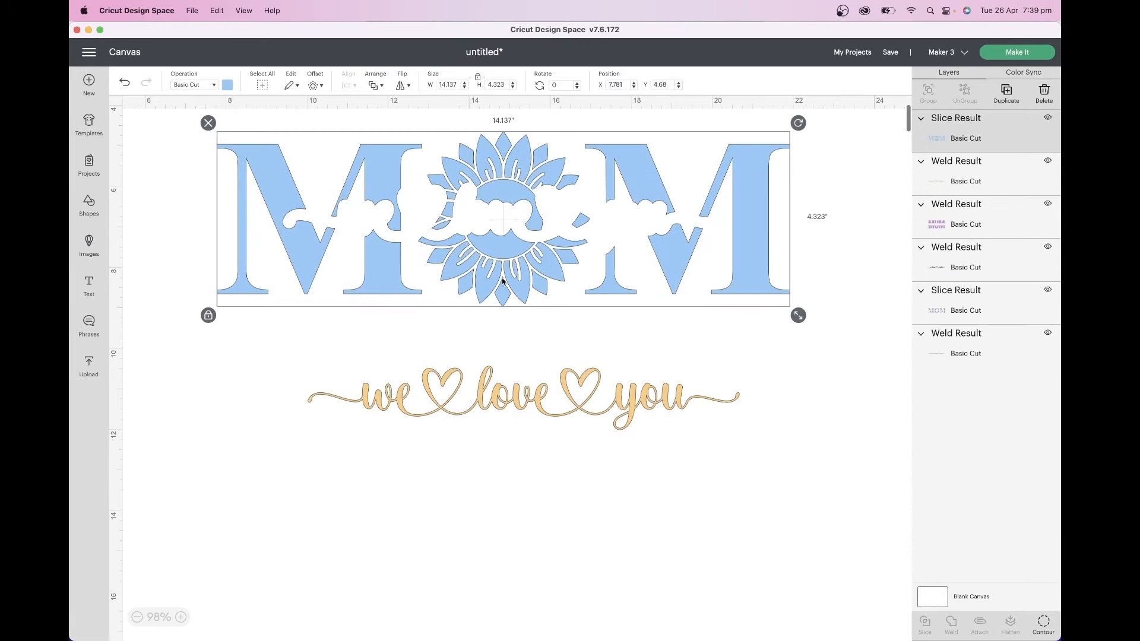
# - Duplicate the sliced blue MOM and place the copy below the "we love you" lettering
pyautogui.rightClick(498, 246)
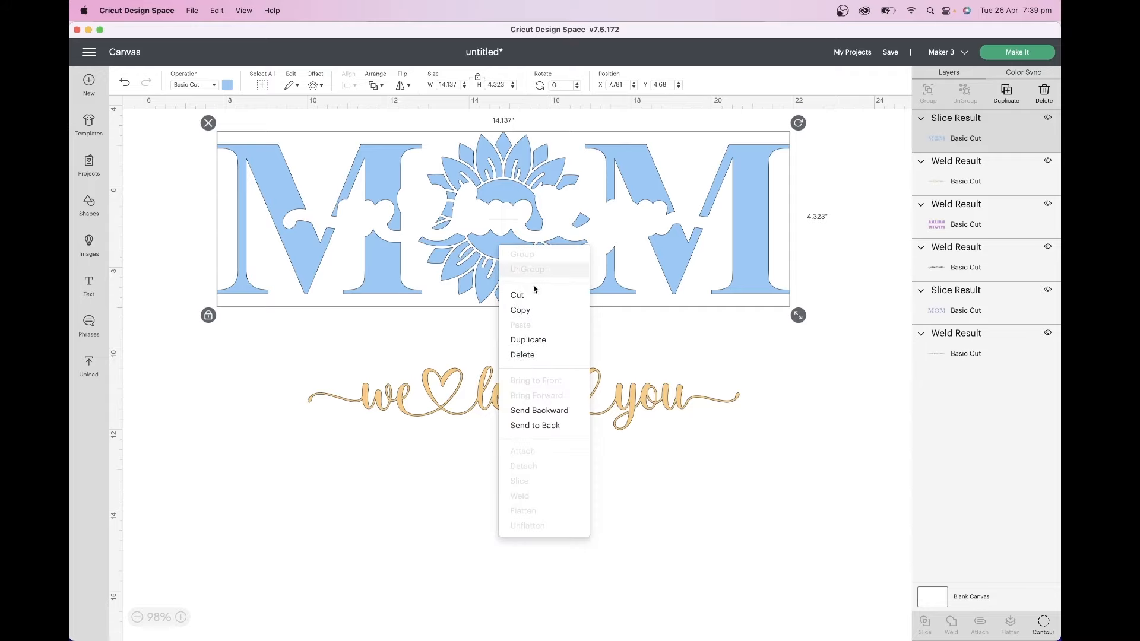
pyautogui.click(548, 341)
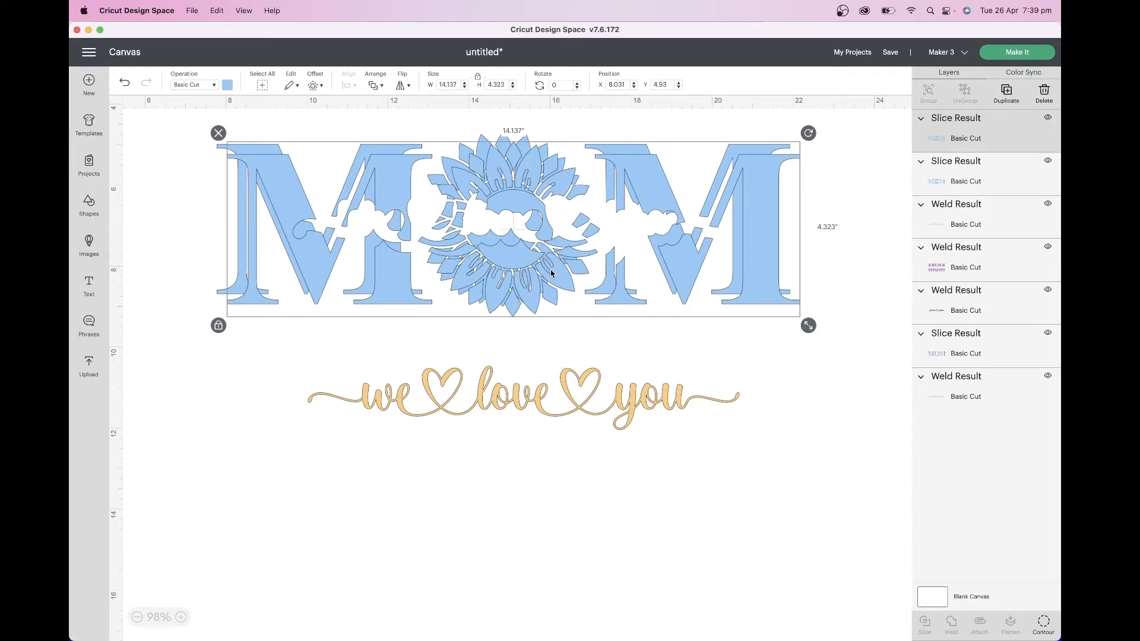
pyautogui.moveTo(555, 266); pyautogui.dragTo(565, 558)
# - Hide the contours of both Ms in the upper MOM, leaving only its sunflower
pyautogui.click(562, 261)
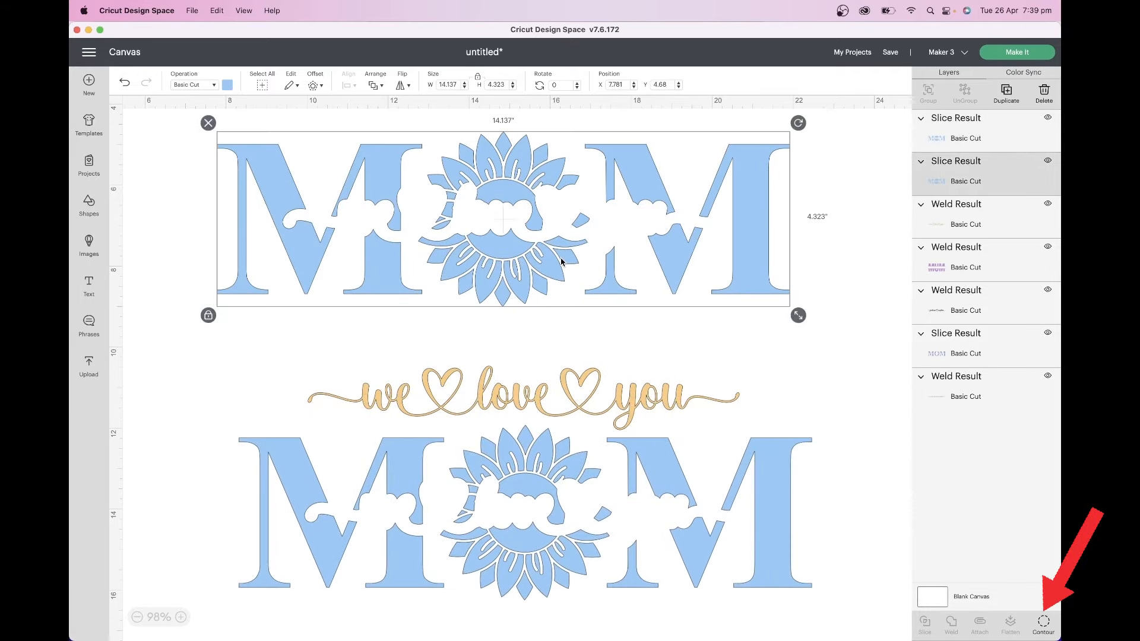
pyautogui.click(1044, 624)
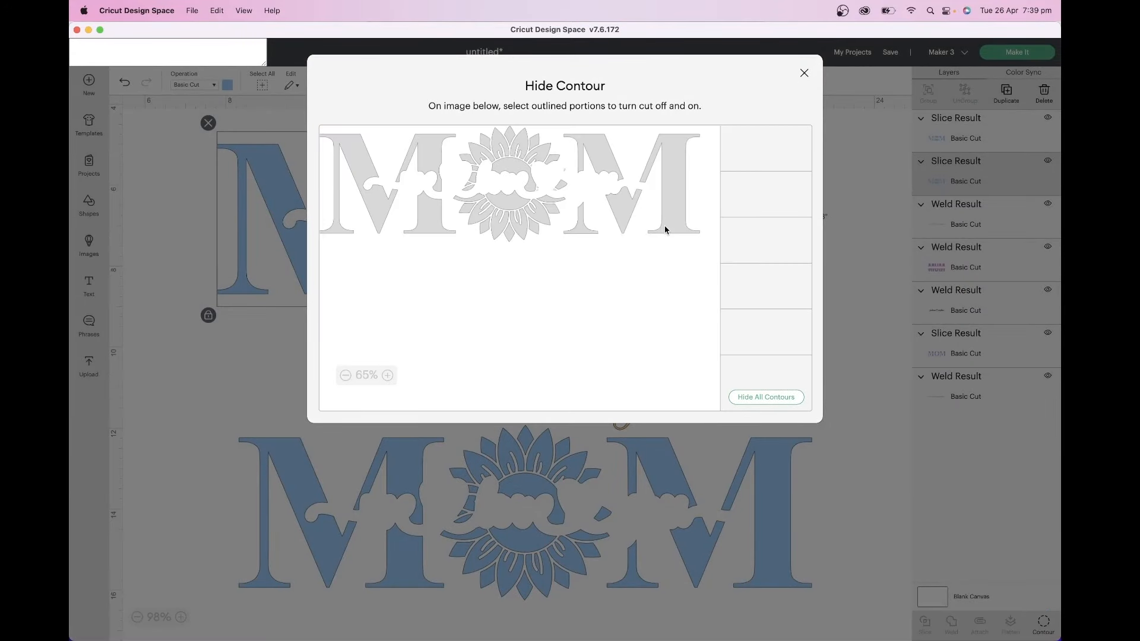
pyautogui.click(601, 143)
pyautogui.click(581, 227)
pyautogui.click(619, 223)
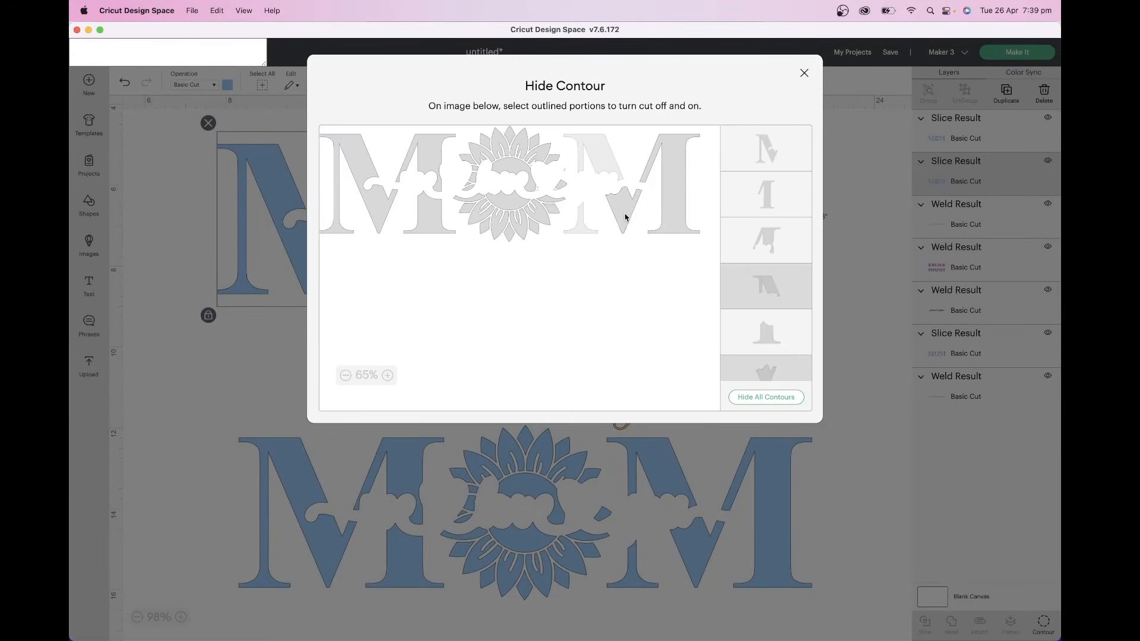
pyautogui.click(679, 142)
pyautogui.click(429, 155)
pyautogui.click(433, 228)
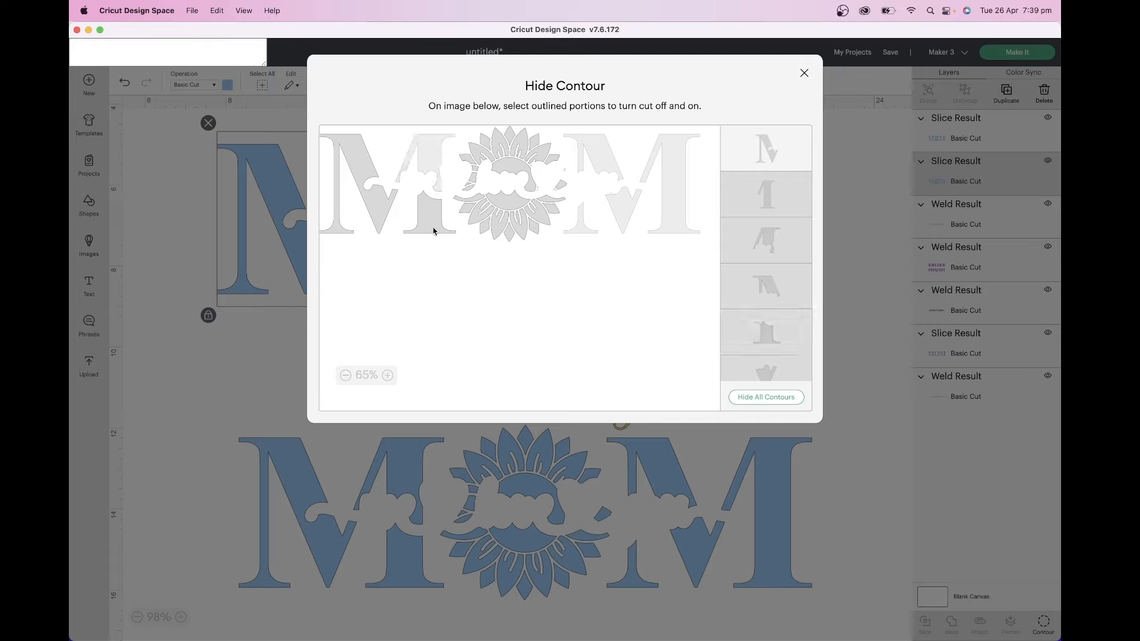
pyautogui.click(354, 161)
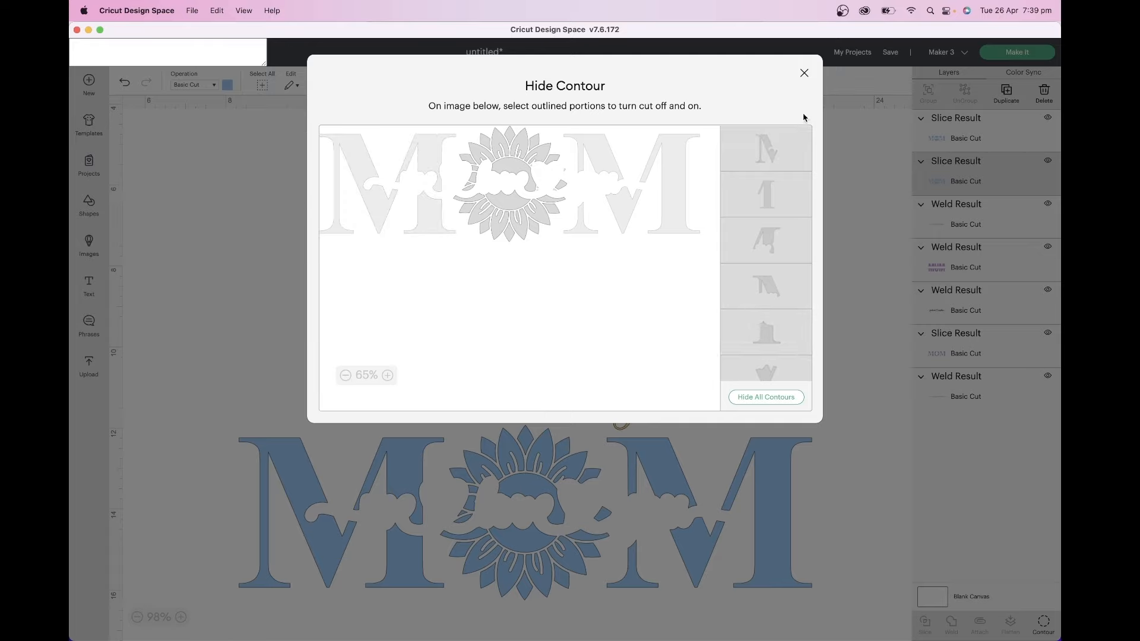
pyautogui.click(804, 74)
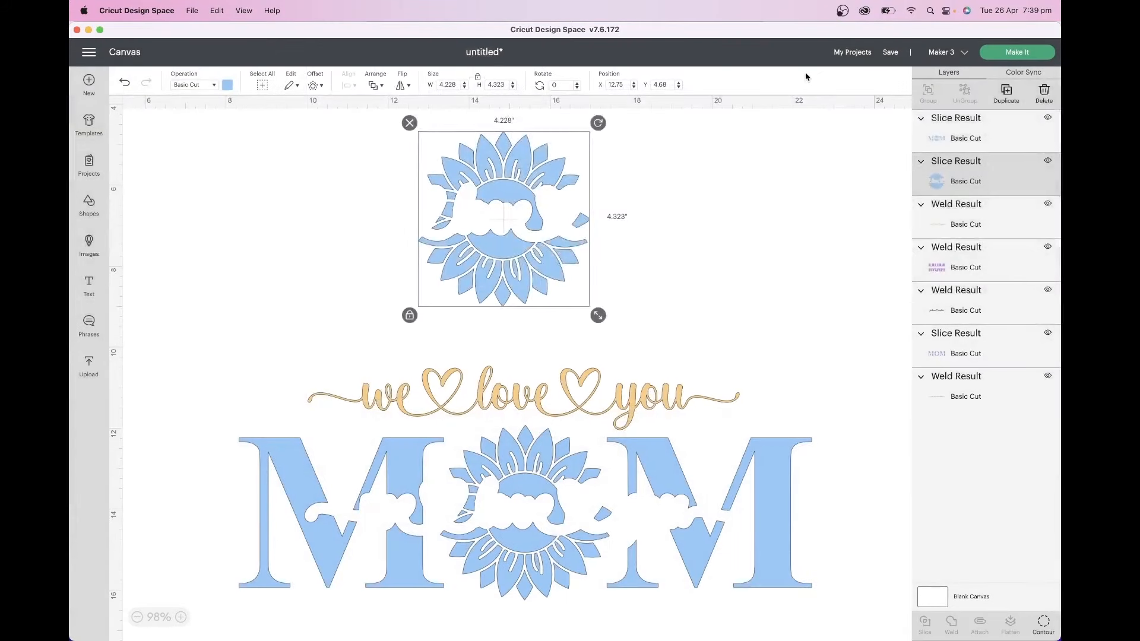
# - Hide all contours of the lower MOM and restore only the pieces of its two Ms, leaving out the sunflower
pyautogui.click(646, 463)
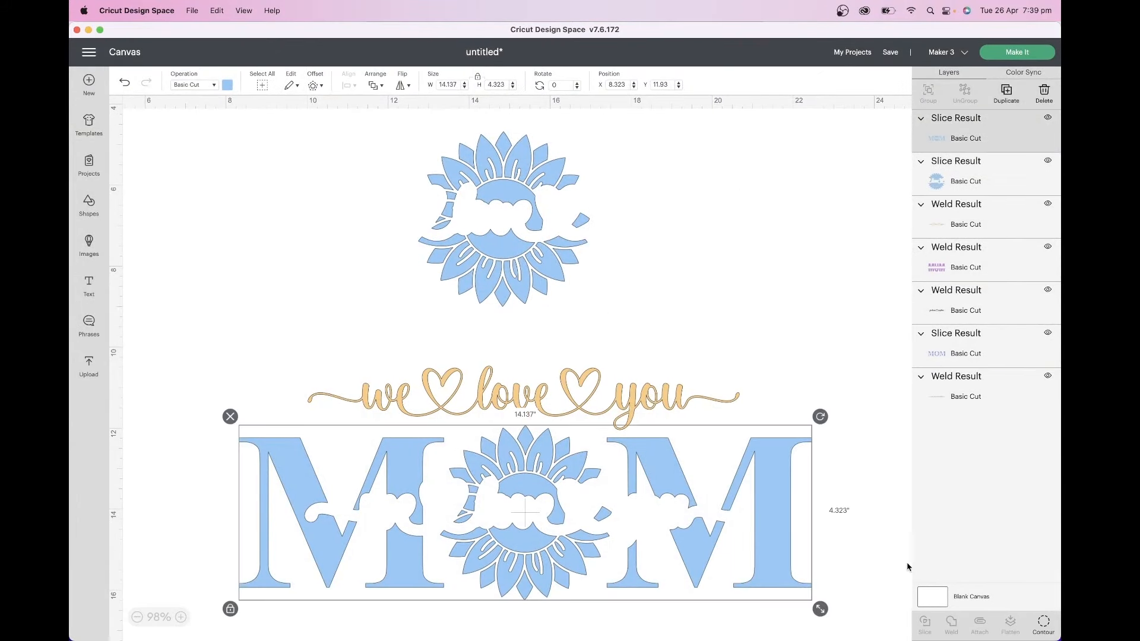
pyautogui.click(1041, 623)
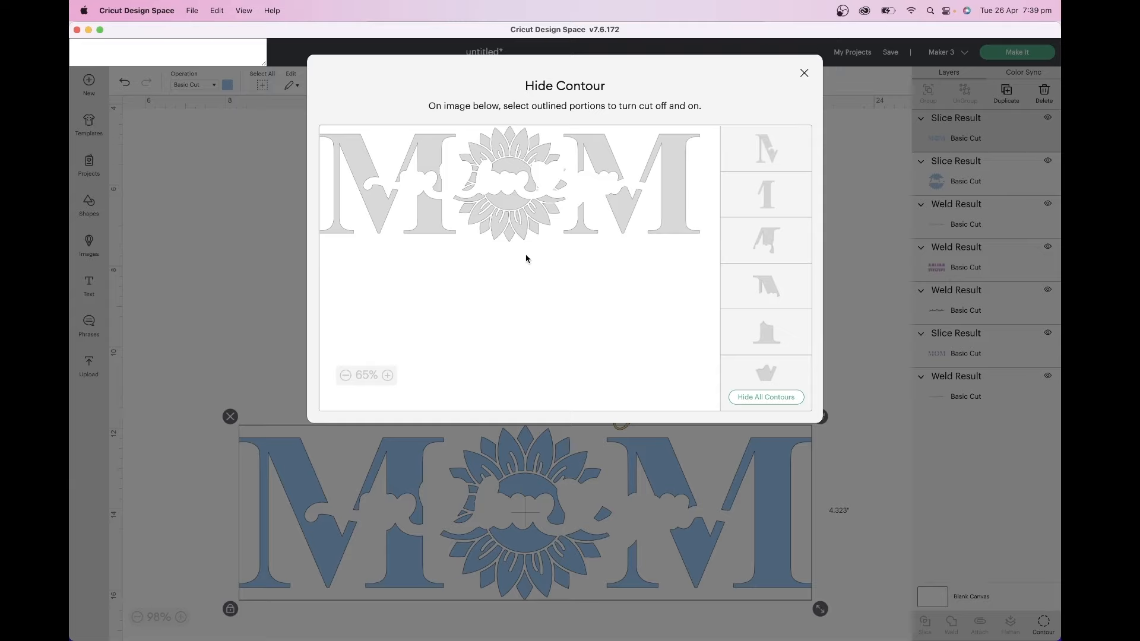
pyautogui.click(760, 396)
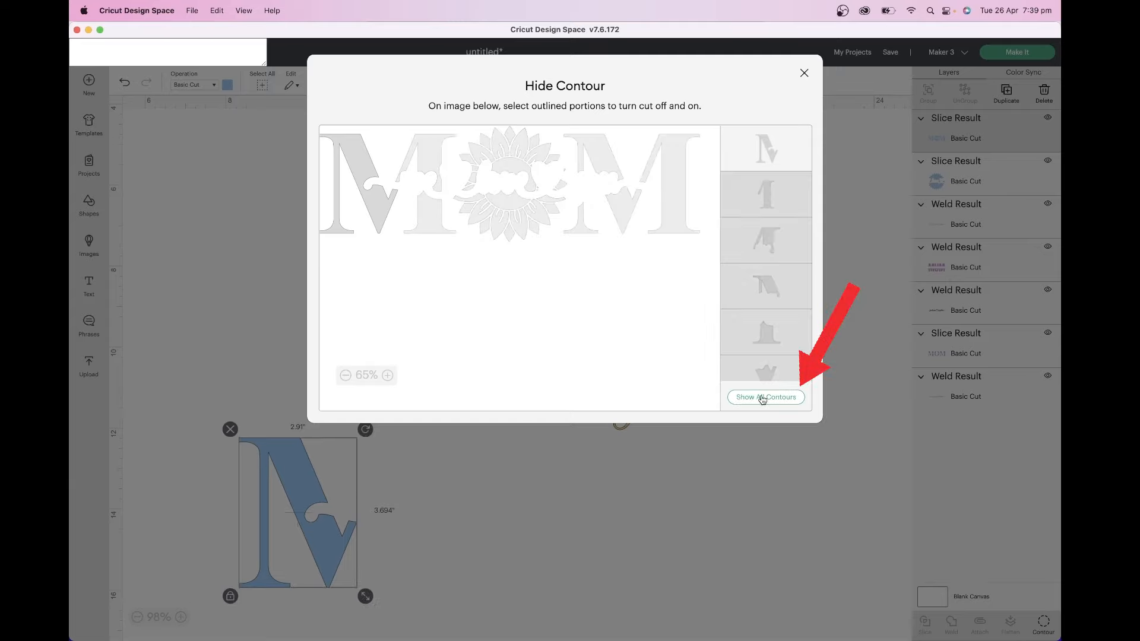
pyautogui.click(437, 146)
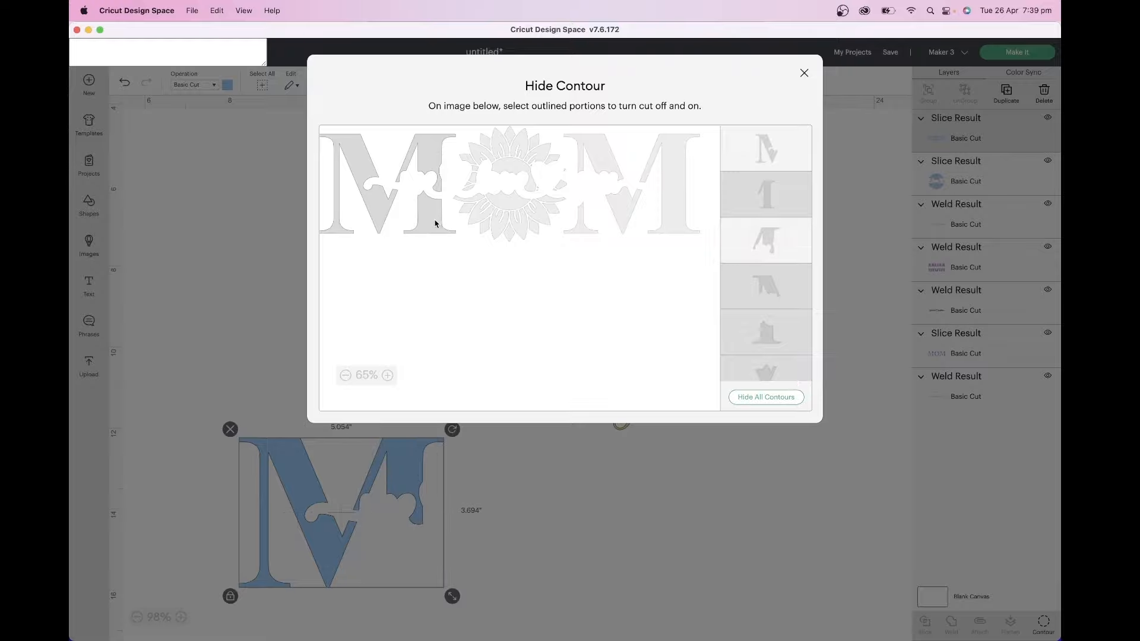
pyautogui.click(437, 221)
pyautogui.click(628, 221)
pyautogui.click(582, 229)
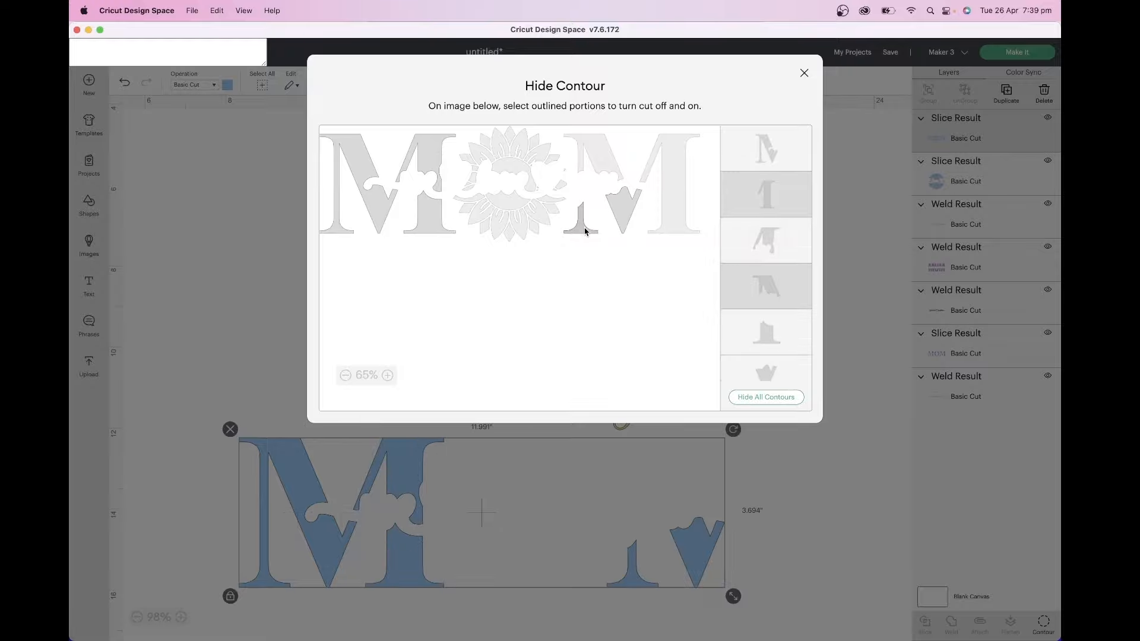
pyautogui.click(595, 153)
pyautogui.click(682, 151)
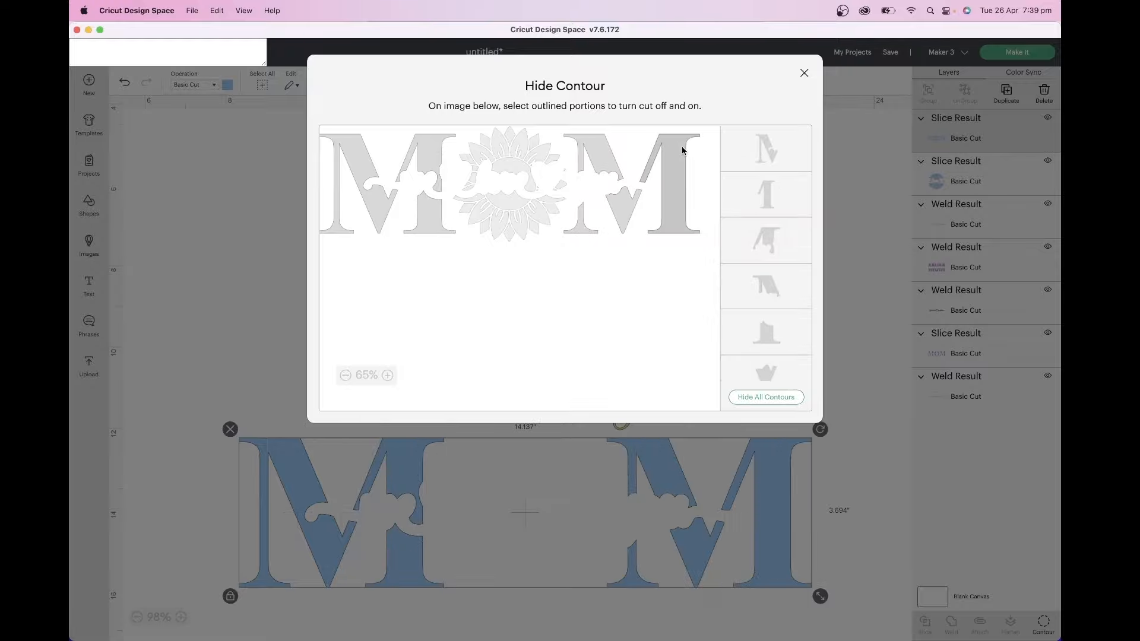
pyautogui.click(804, 74)
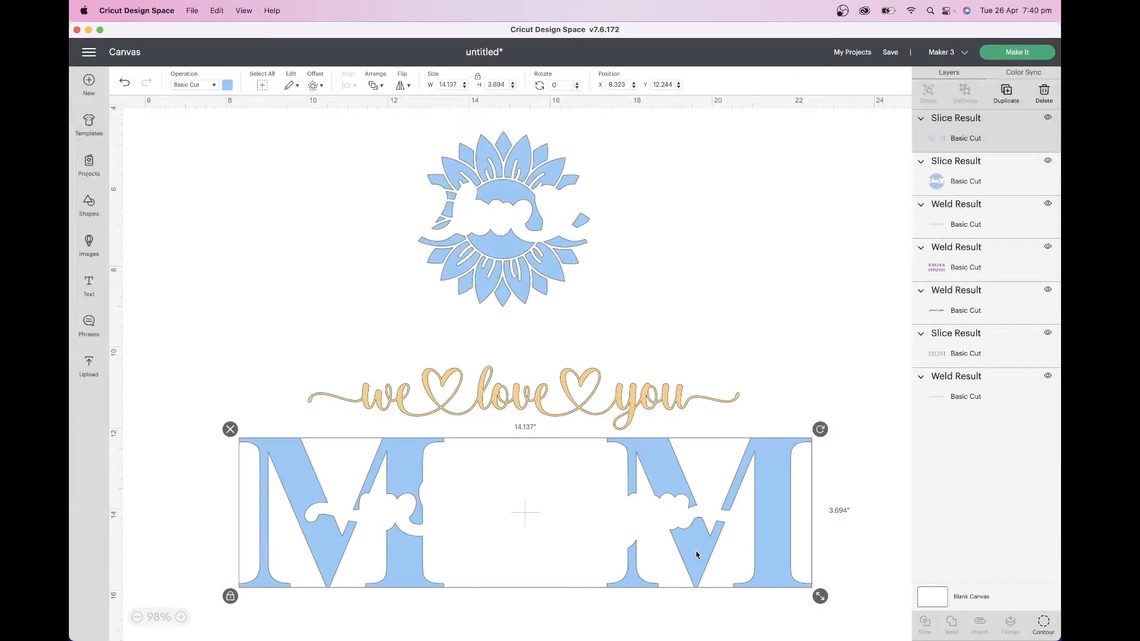
# - Move the blue sunflower aside, duplicate it, and place the copy beside the original
pyautogui.click(491, 223)
pyautogui.moveTo(492, 224); pyautogui.dragTo(325, 208)
pyautogui.rightClick(343, 233)
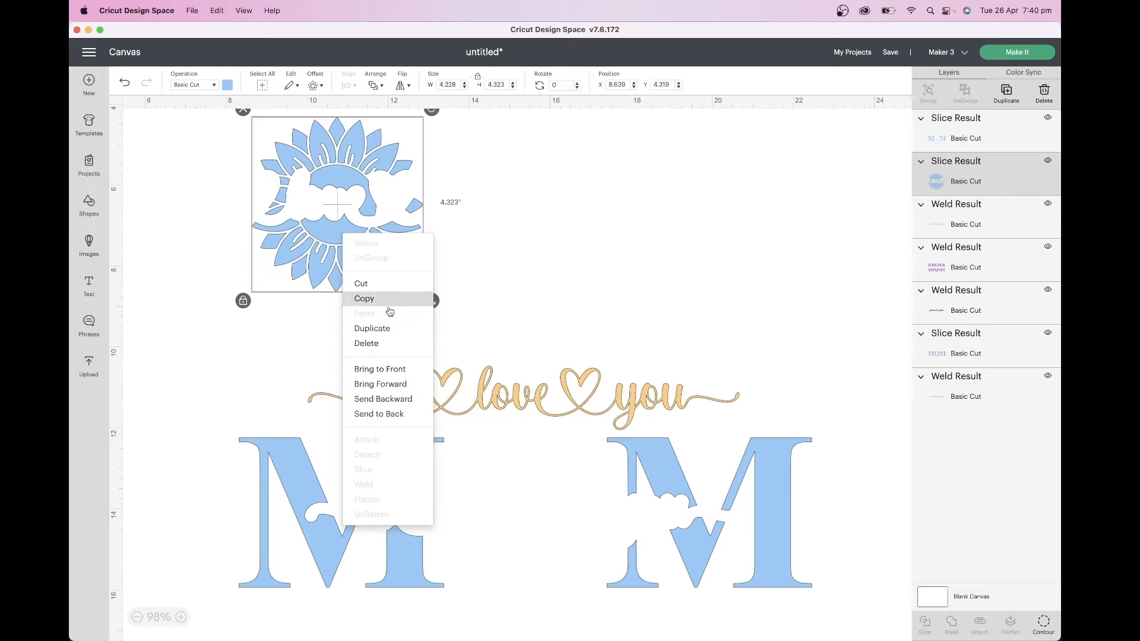
pyautogui.click(369, 329)
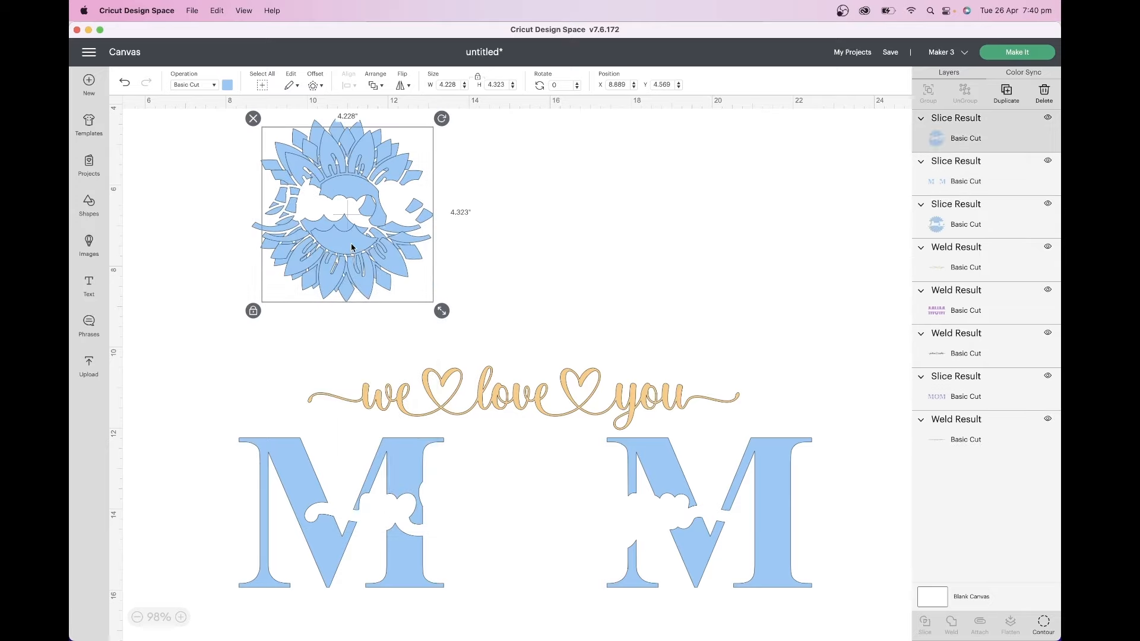
pyautogui.moveTo(351, 247); pyautogui.dragTo(547, 238)
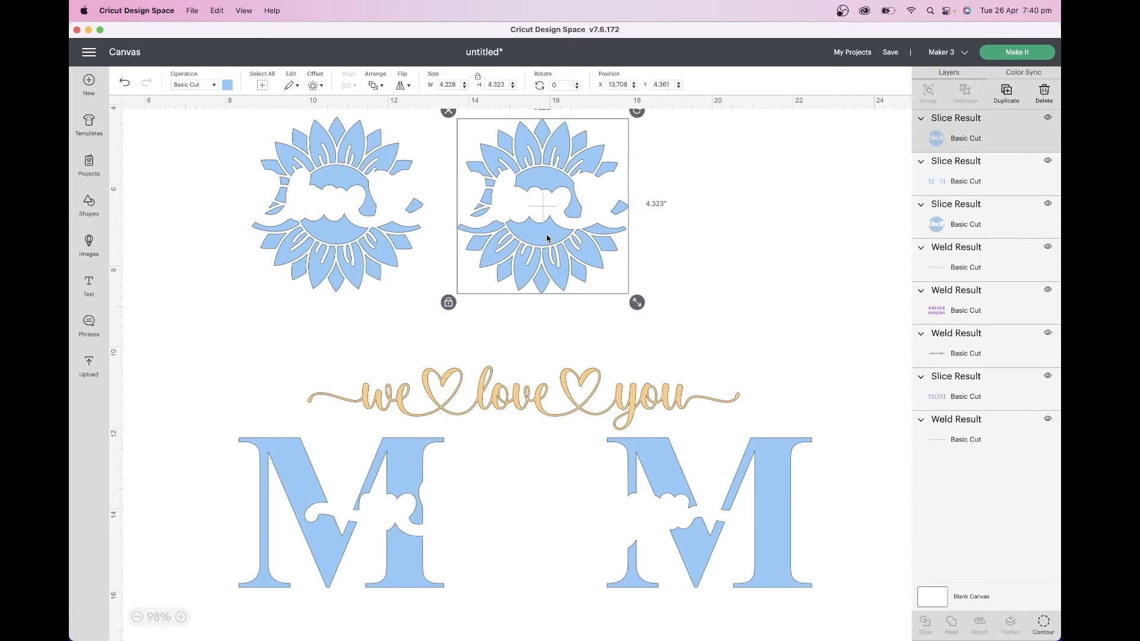
# - Hide the two centre contours of the duplicated sunflower and colour the remaining petals yellow
pyautogui.click(1043, 623)
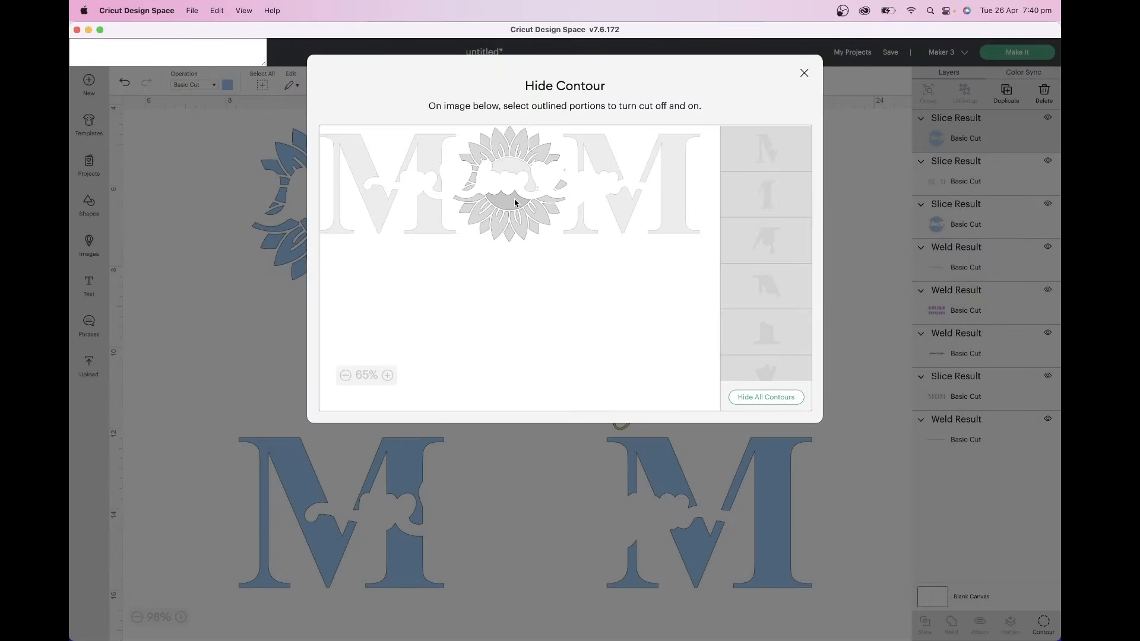
pyautogui.click(804, 73)
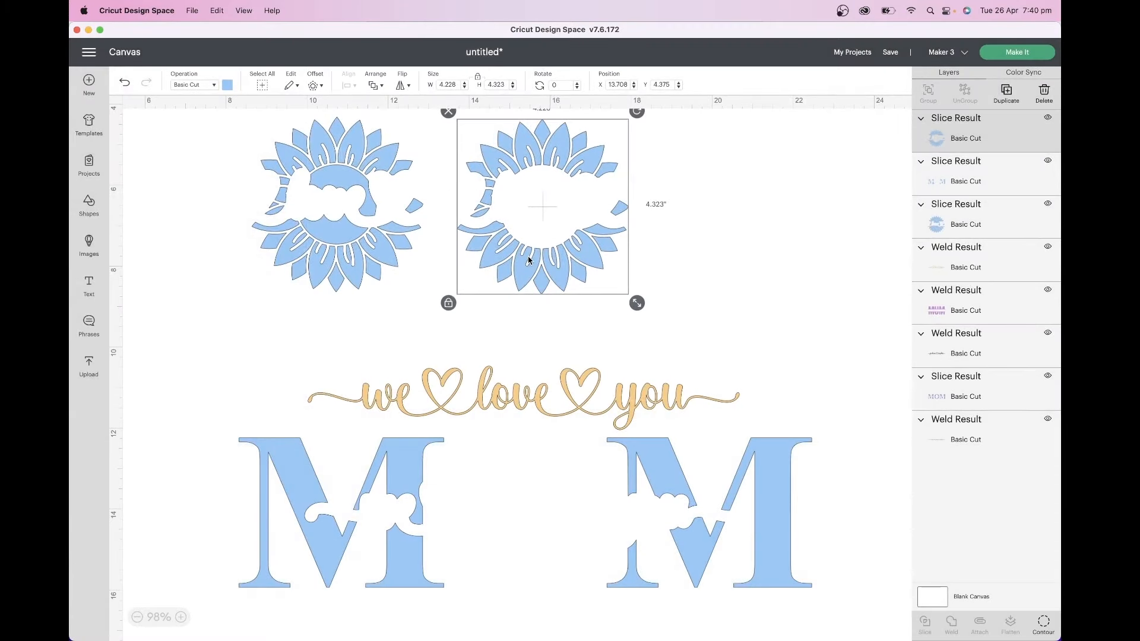
pyautogui.click(228, 85)
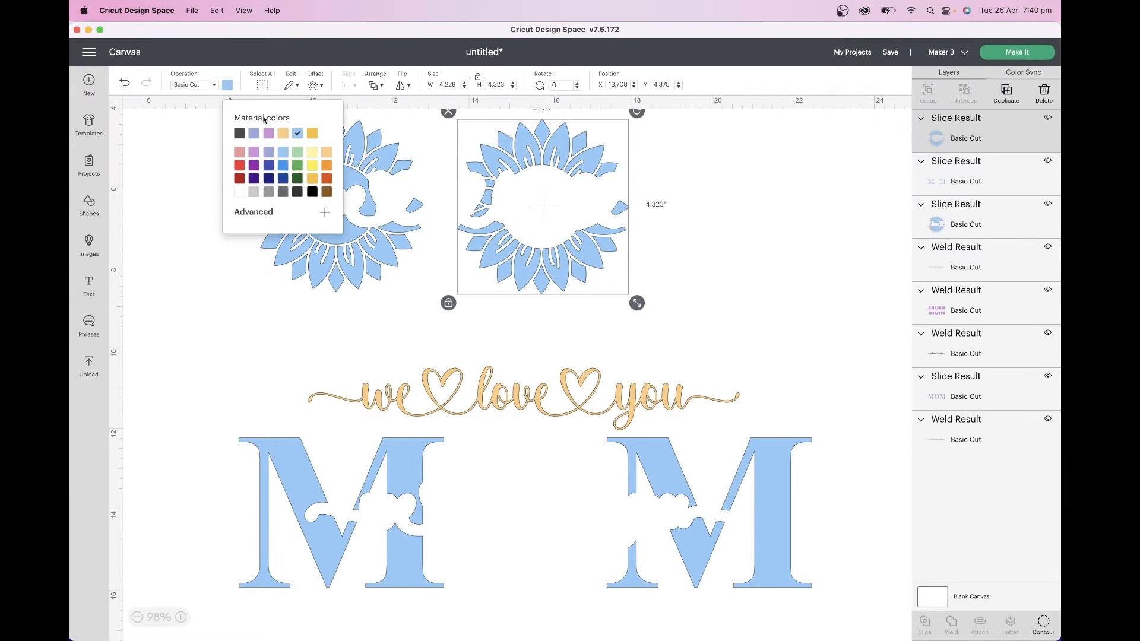
pyautogui.click(315, 169)
pyautogui.click(365, 336)
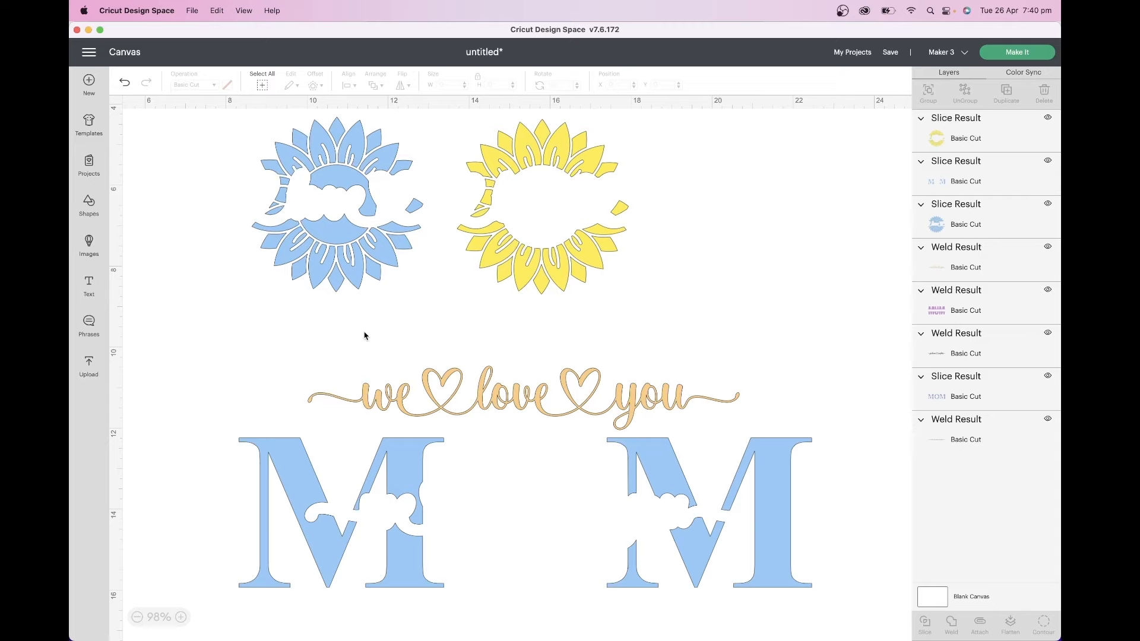
# - Hide all contours of the blue sunflower and restore only the two pieces of its centre
pyautogui.click(382, 257)
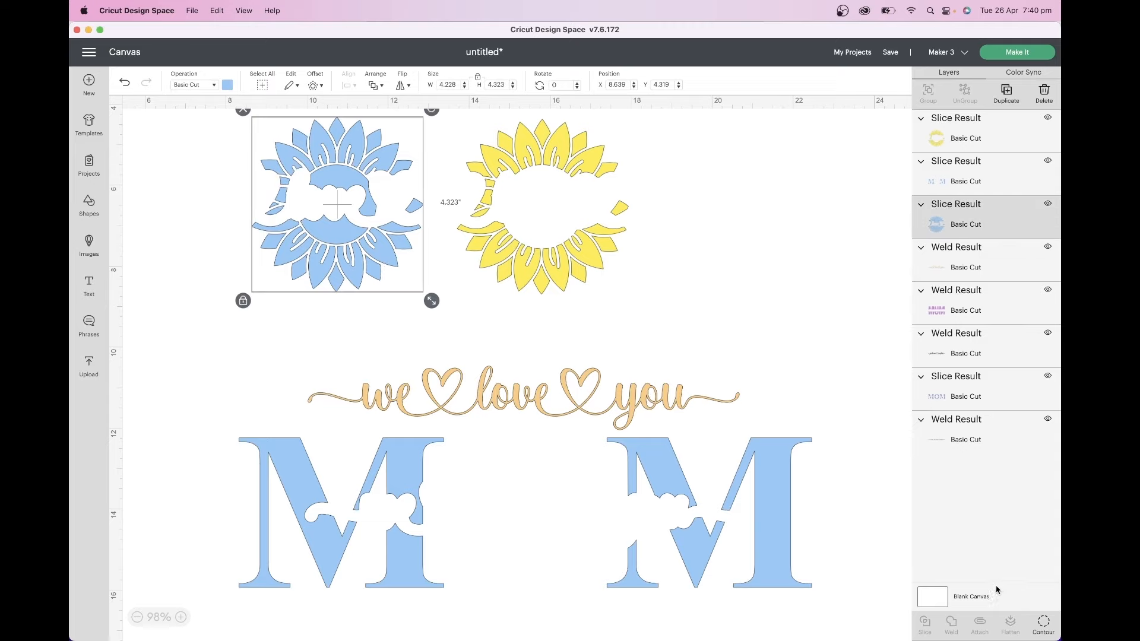
pyautogui.click(1043, 624)
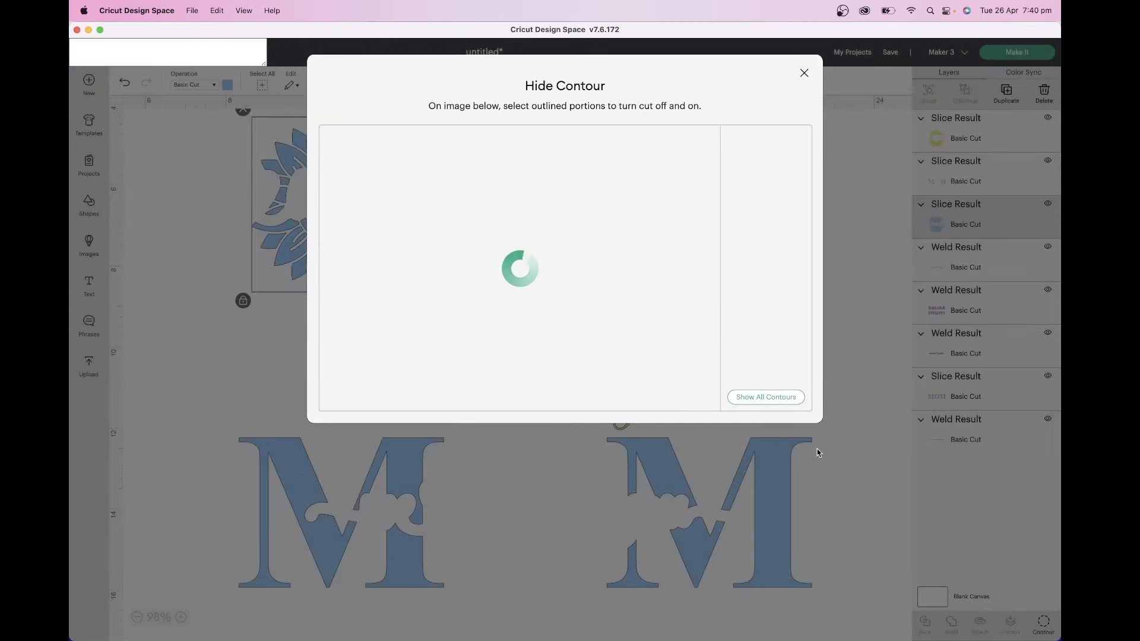
pyautogui.click(772, 398)
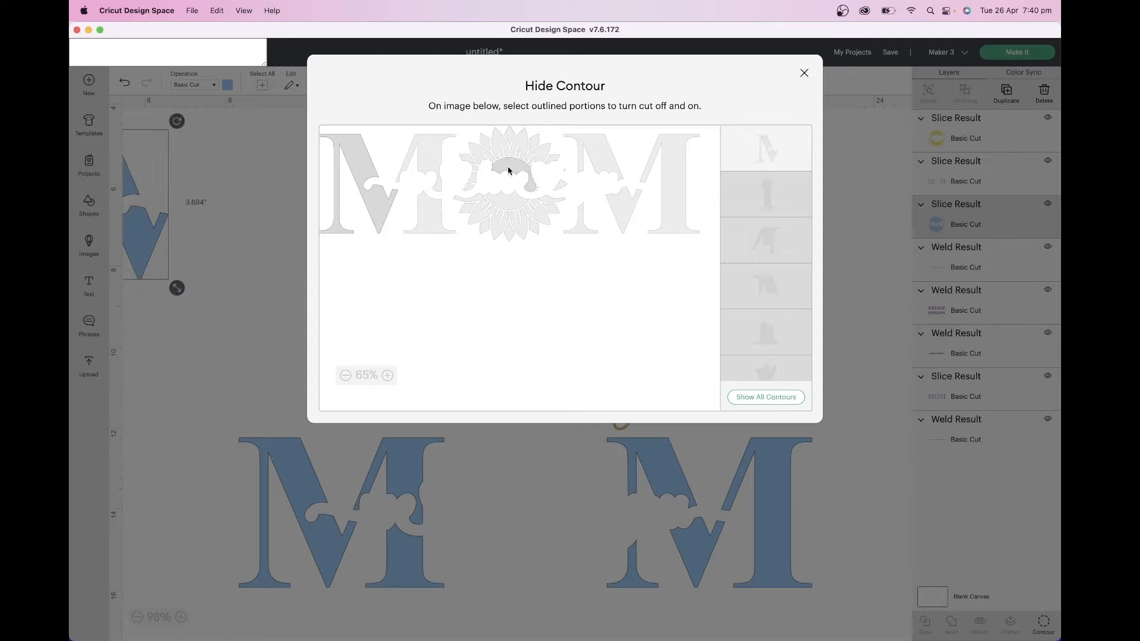
pyautogui.click(514, 205)
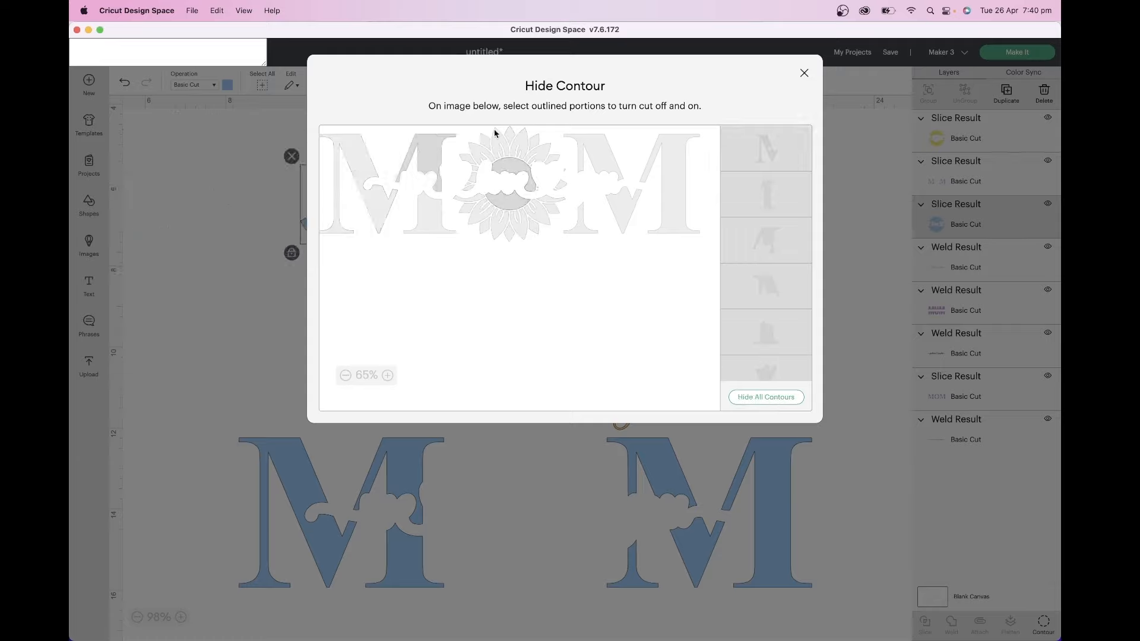
pyautogui.click(804, 73)
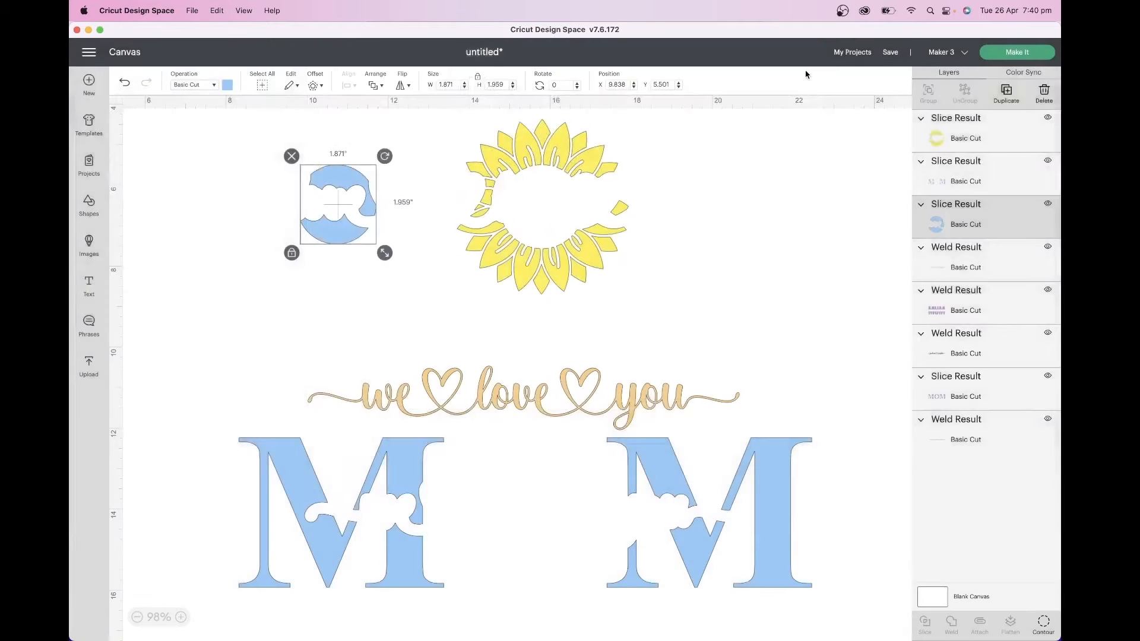
# - Colour the two sunflower centre pieces brown
pyautogui.click(229, 84)
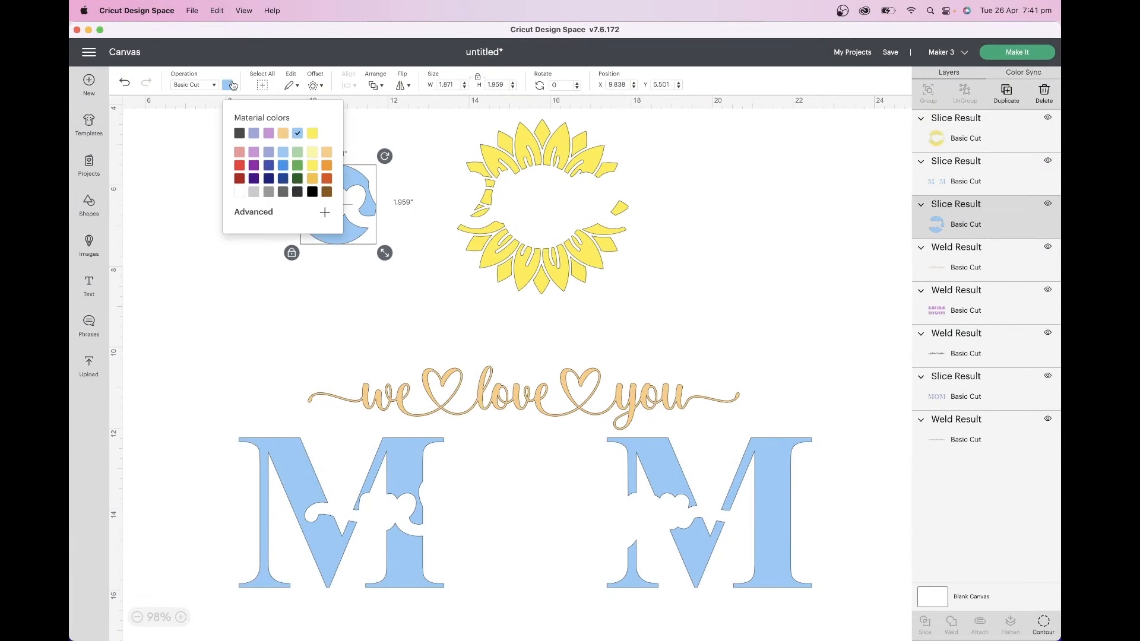
pyautogui.click(326, 197)
pyautogui.click(347, 311)
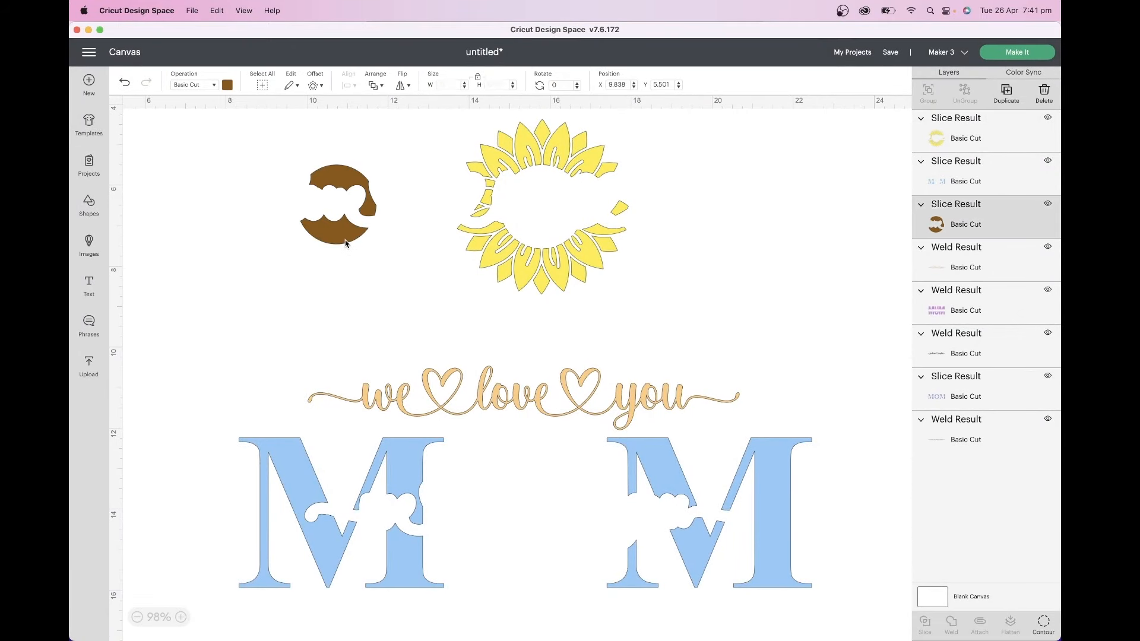
# - Gather the brown centre, yellow petals, both Ms and the "we love you" phrase, and centre-align them into one design
pyautogui.moveTo(346, 243); pyautogui.dragTo(540, 245)
pyautogui.click(660, 472)
pyautogui.moveTo(660, 472); pyautogui.dragTo(668, 184)
pyautogui.moveTo(688, 547); pyautogui.dragTo(384, 173)
pyautogui.click(346, 84)
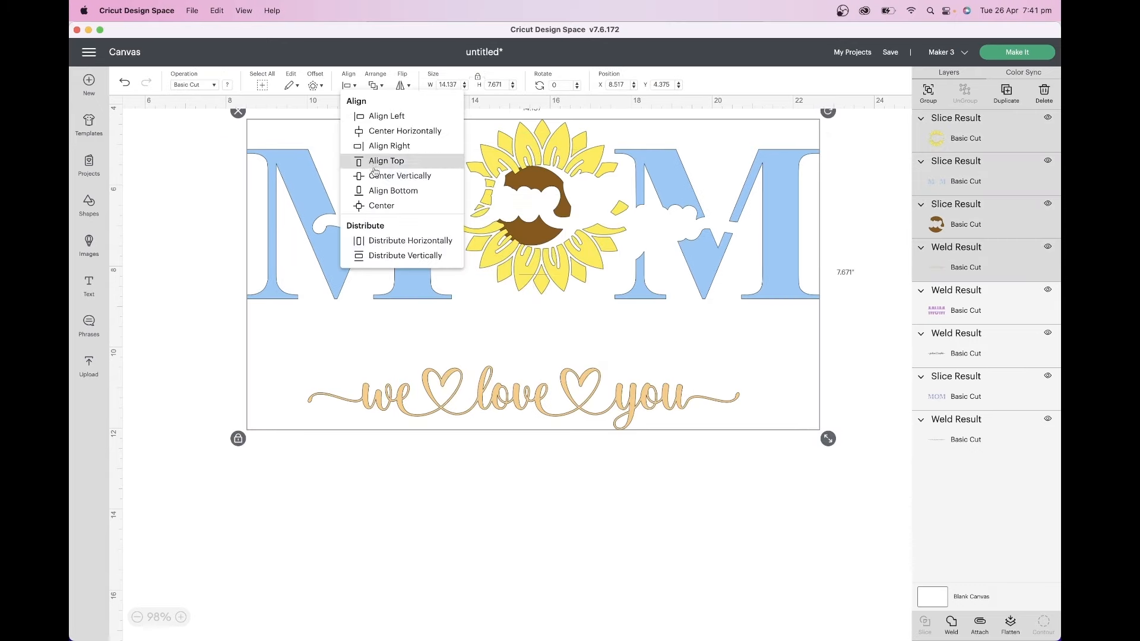
pyautogui.click(383, 203)
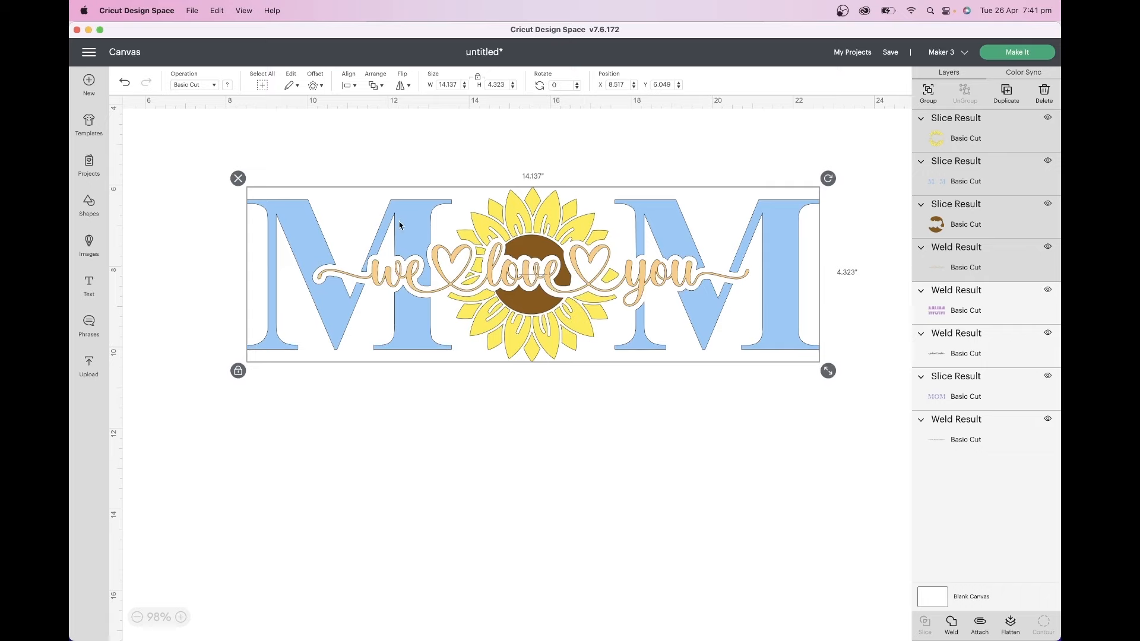
pyautogui.click(502, 457)
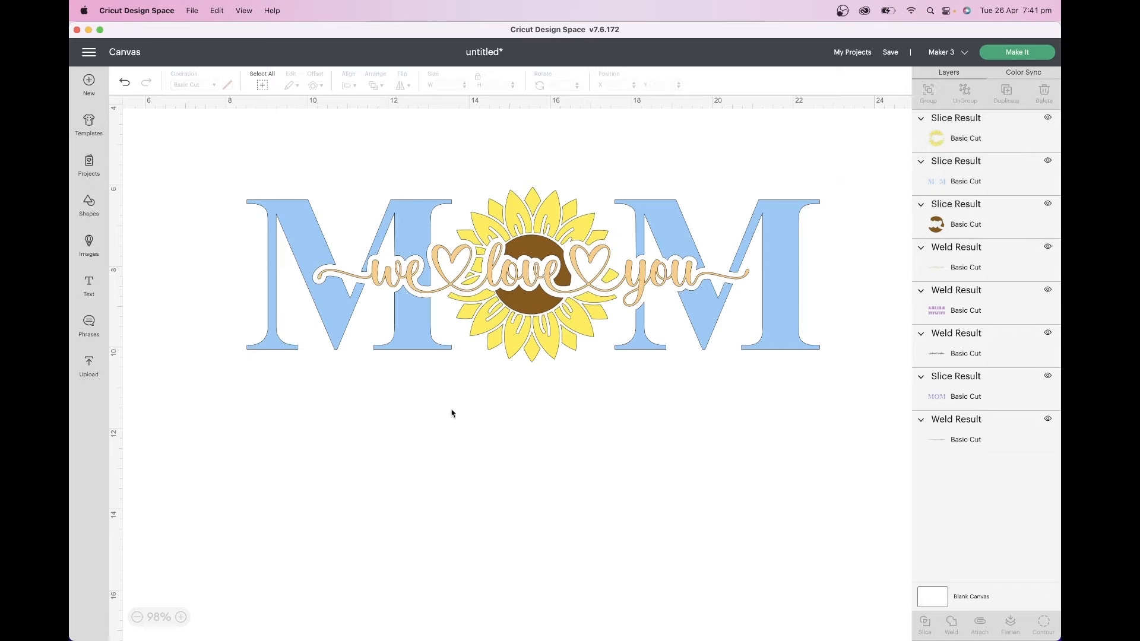
# - Colour the two Ms of the sunflower MOM dark charcoal
pyautogui.click(406, 345)
pyautogui.click(227, 85)
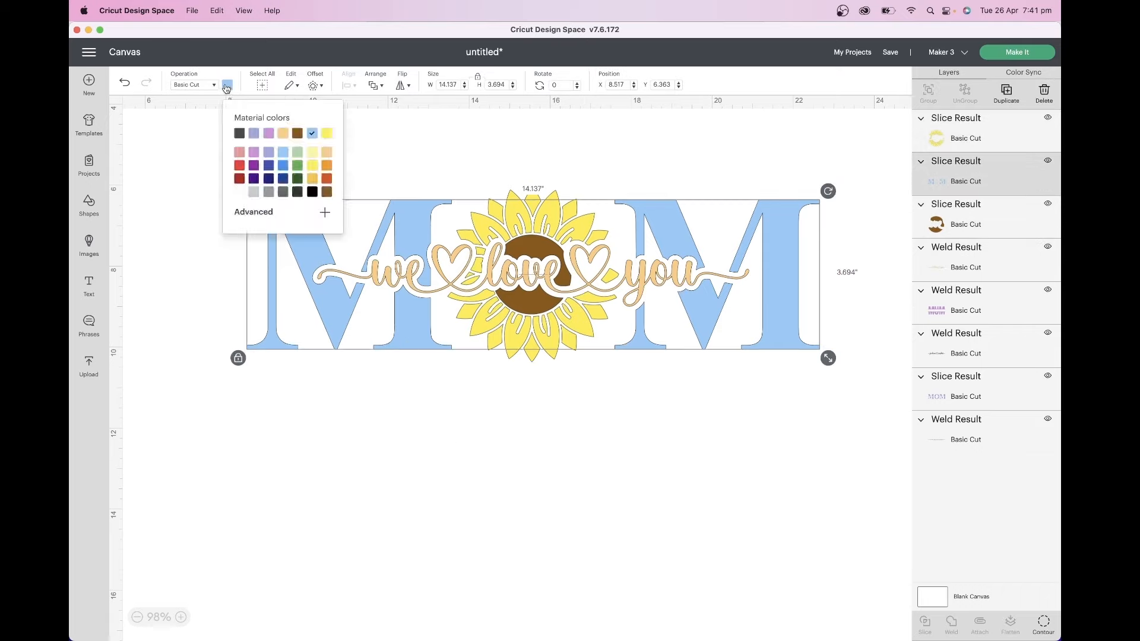
pyautogui.click(298, 192)
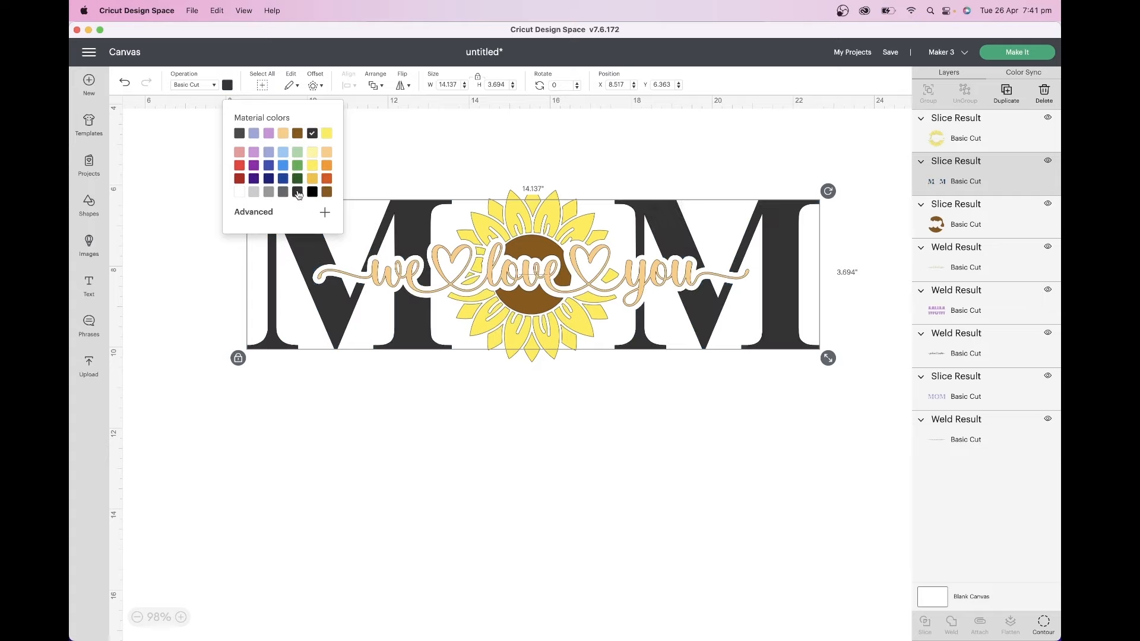
pyautogui.click(367, 377)
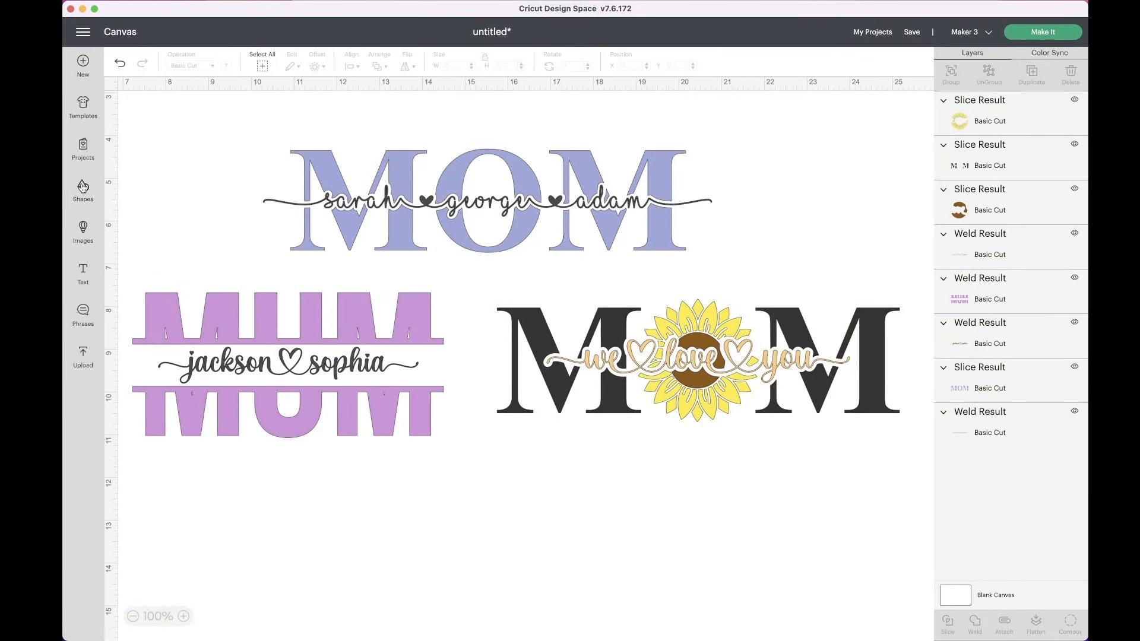
# - Add a square, colour it light grey, and place it behind all other layers
pyautogui.click(83, 188)
pyautogui.click(136, 318)
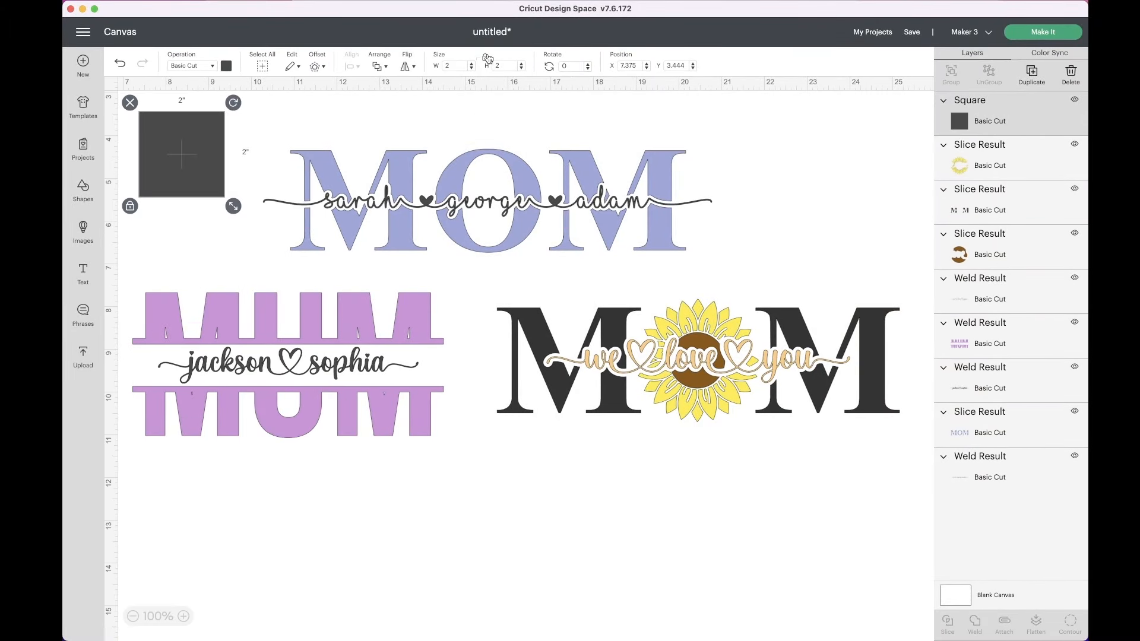
pyautogui.click(226, 66)
pyautogui.click(255, 190)
pyautogui.moveTo(985, 112); pyautogui.dragTo(973, 487)
# - Resize the grey square freely to 11.75 by 4 inches and centre it behind the upper MOM design
pyautogui.moveTo(233, 206); pyautogui.dragTo(549, 251)
pyautogui.moveTo(368, 172); pyautogui.dragTo(424, 172)
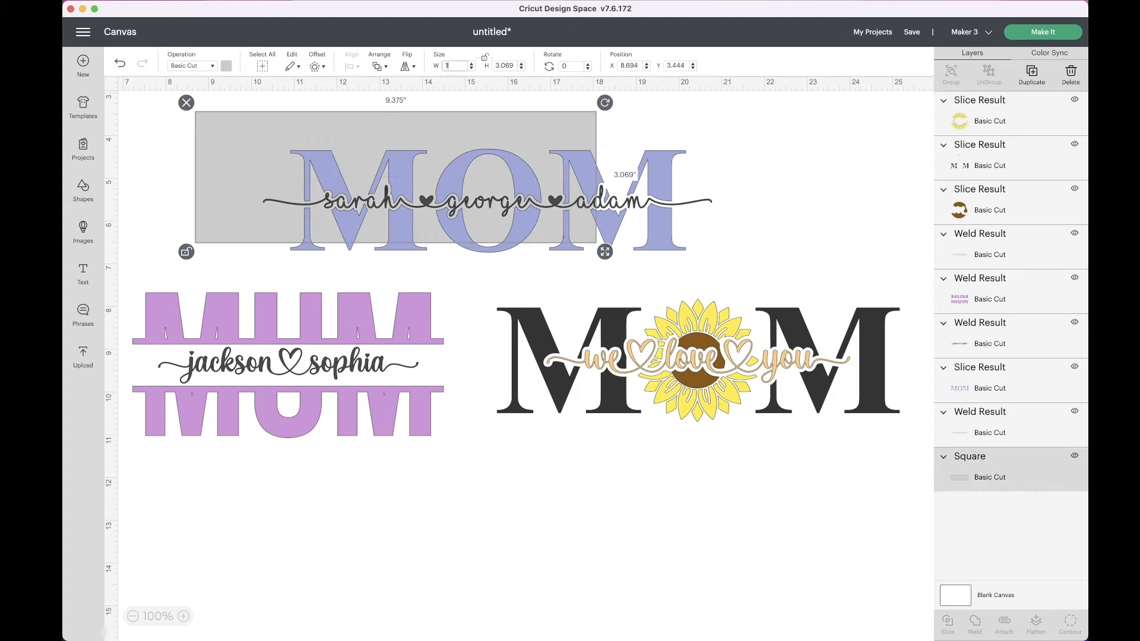
pyautogui.write('11.75')
pyautogui.press('Tab')
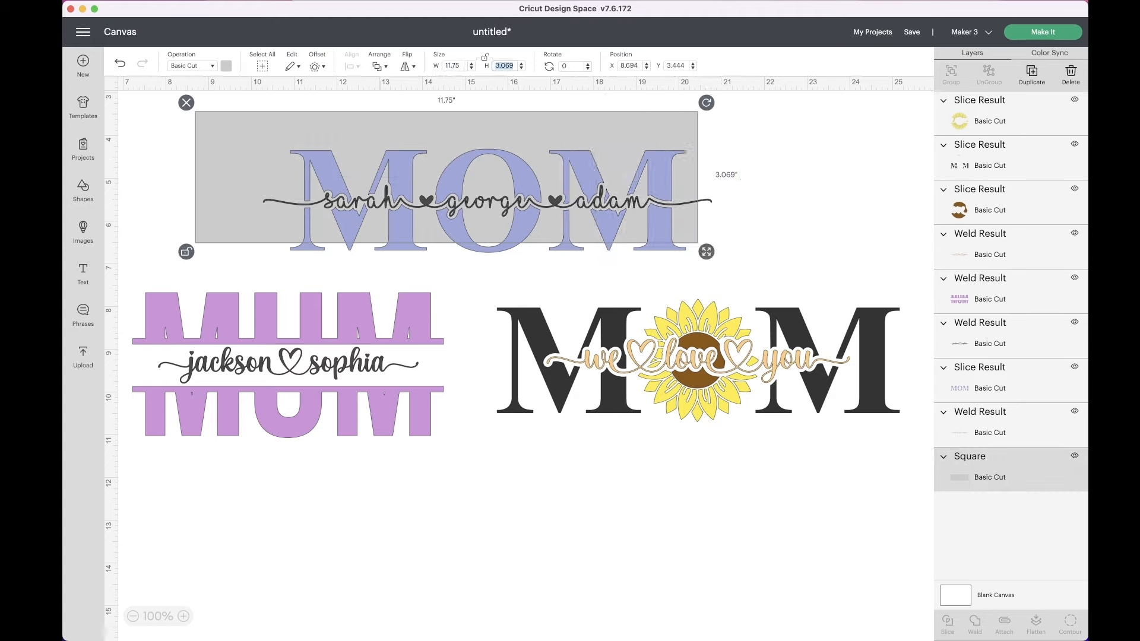
pyautogui.write('4')
pyautogui.press('Tab')
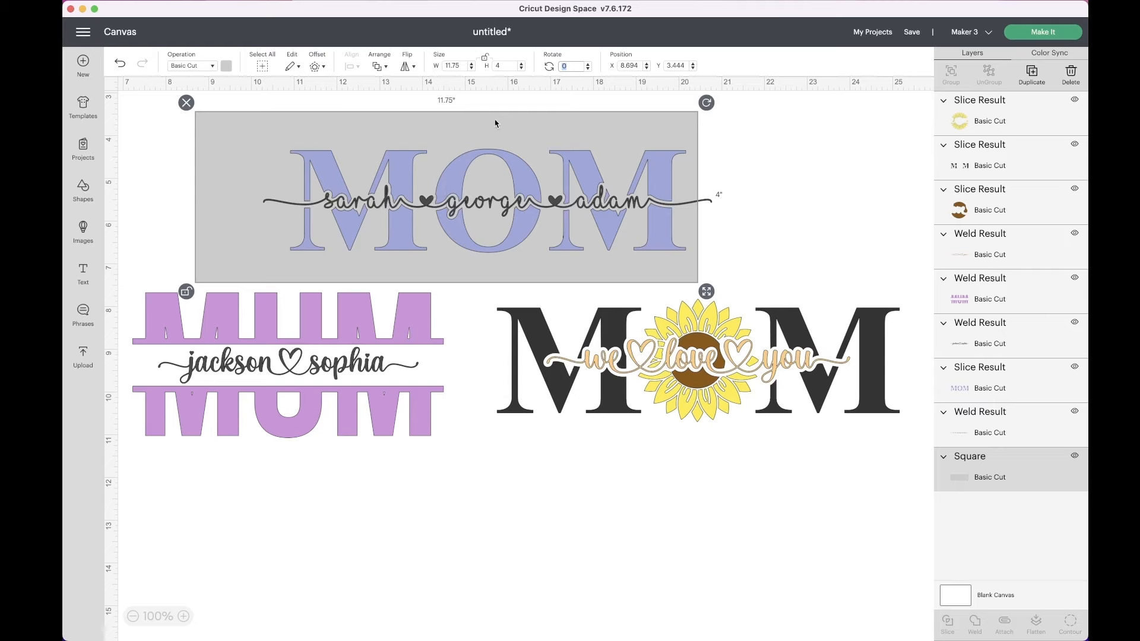
pyautogui.moveTo(502, 131); pyautogui.dragTo(545, 132)
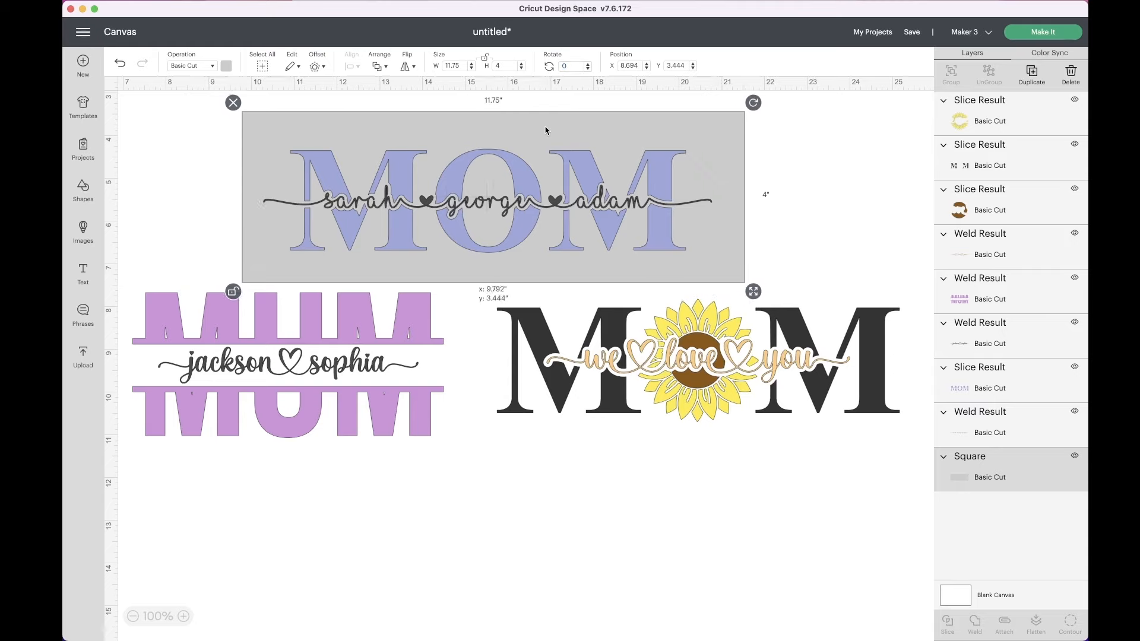
# - Resize the grey rectangle to 6 by 2.75 inches and move it down behind the purple MUM design
pyautogui.click(433, 64)
pyautogui.press('Tab')
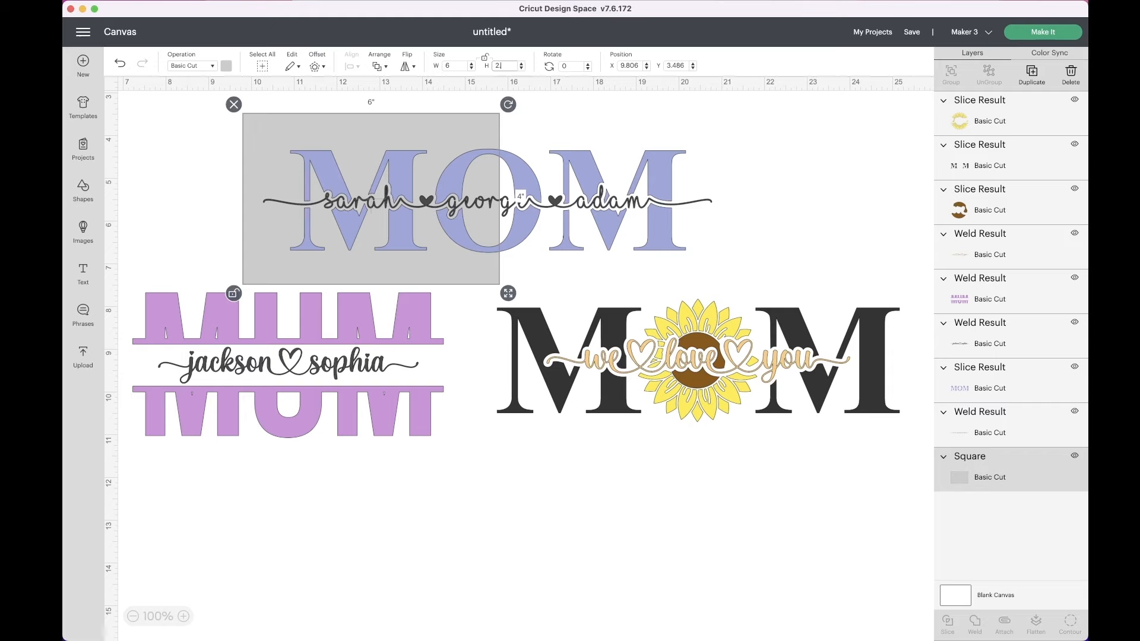
pyautogui.write('2.75')
pyautogui.press('Tab')
pyautogui.moveTo(483, 129); pyautogui.dragTo(442, 408)
# - Scale down the purple MUM with its names and position it to fit inside the grey rectangle
pyautogui.moveTo(256, 277); pyautogui.dragTo(323, 378)
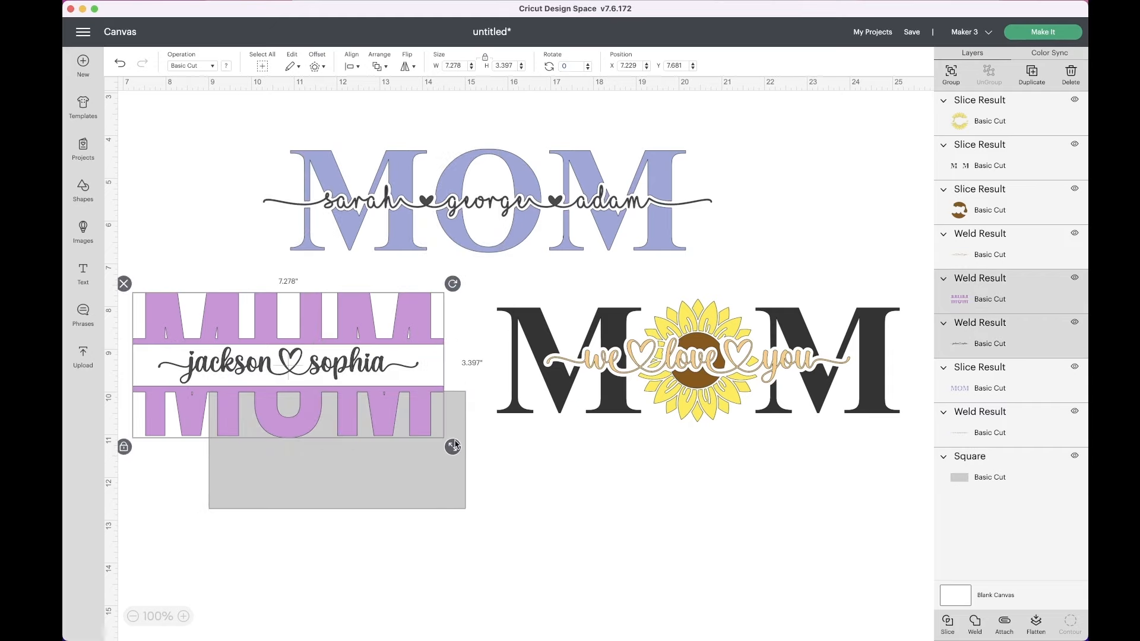
pyautogui.moveTo(454, 447); pyautogui.dragTo(341, 395)
pyautogui.moveTo(303, 356); pyautogui.dragTo(402, 464)
pyautogui.moveTo(439, 504); pyautogui.dragTo(450, 511)
# - Move the grey rectangle below the sunflower MOM, then scale that design to about 5.5 inches wide and fit it inside
pyautogui.moveTo(430, 494); pyautogui.dragTo(760, 540)
pyautogui.click(451, 528)
pyautogui.moveTo(486, 286); pyautogui.dragTo(766, 392)
pyautogui.moveTo(909, 432); pyautogui.dragTo(735, 378)
pyautogui.moveTo(698, 344); pyautogui.dragTo(730, 507)
pyautogui.moveTo(766, 540); pyautogui.dragTo(772, 543)
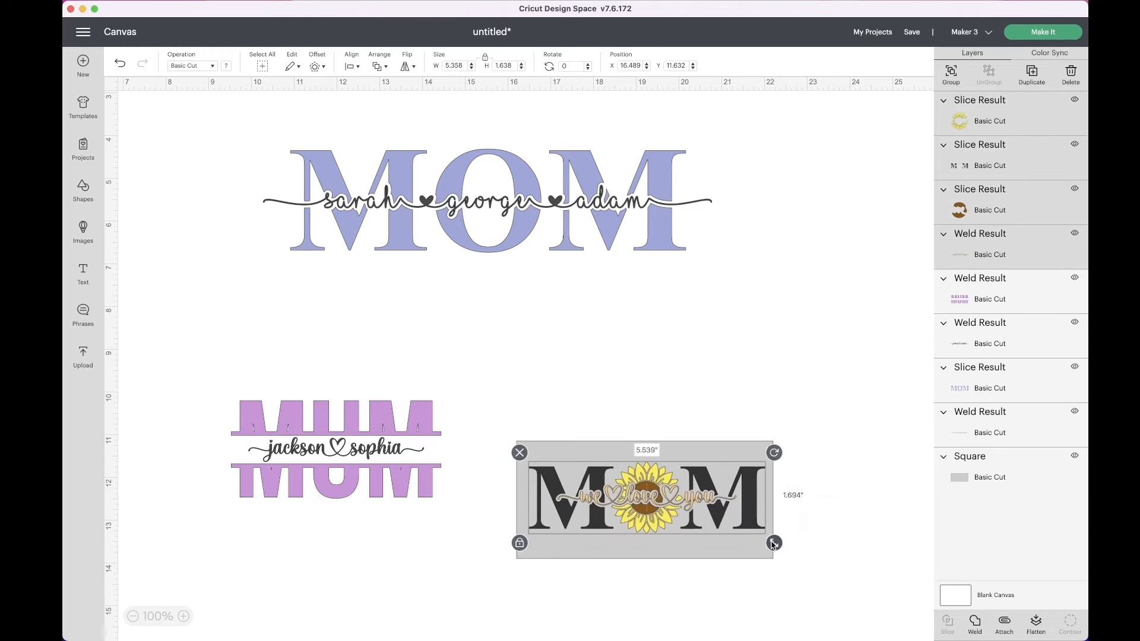
# - Move the sunflower MOM above the grey rectangle and hide the rectangle's layer
pyautogui.moveTo(497, 421); pyautogui.dragTo(689, 432)
pyautogui.click(630, 526)
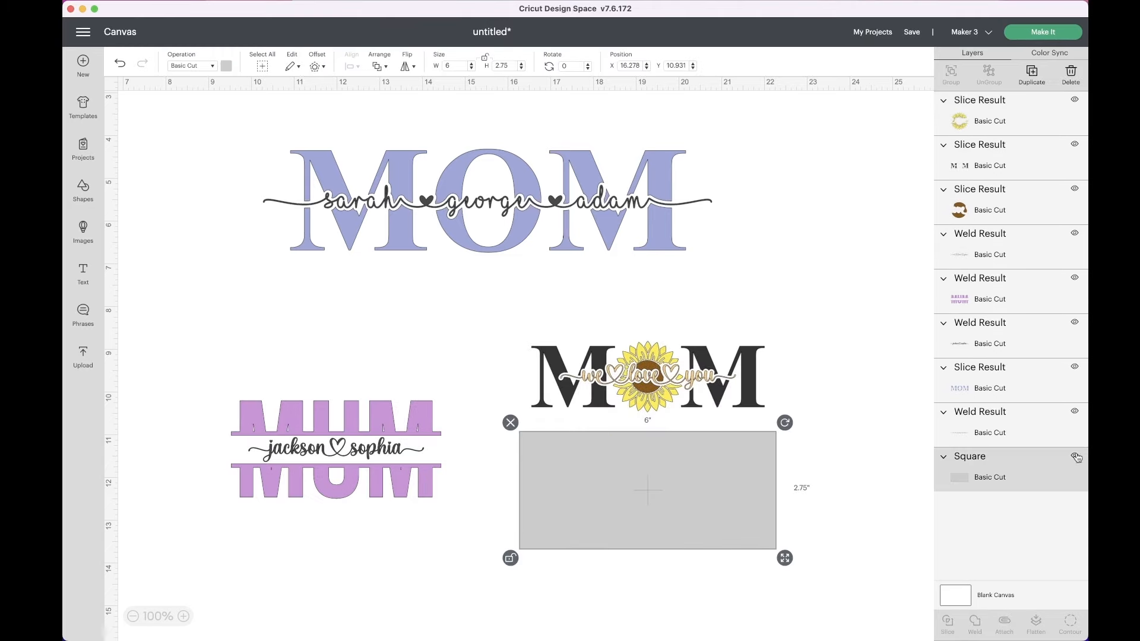
pyautogui.click(1075, 456)
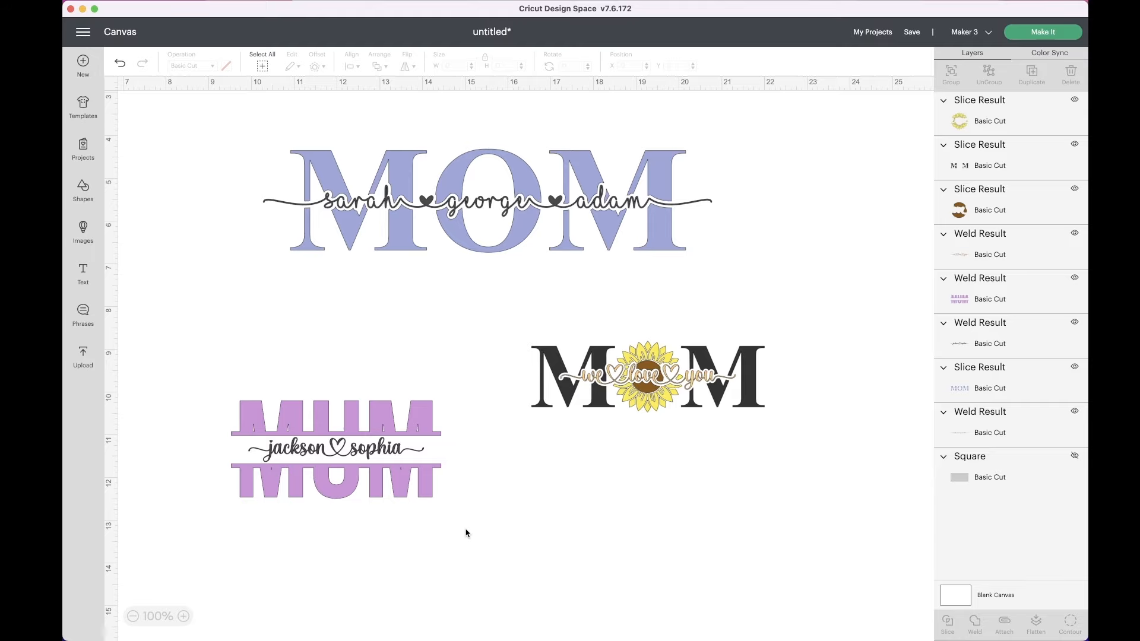
pyautogui.moveTo(466, 533); pyautogui.dragTo(295, 181)
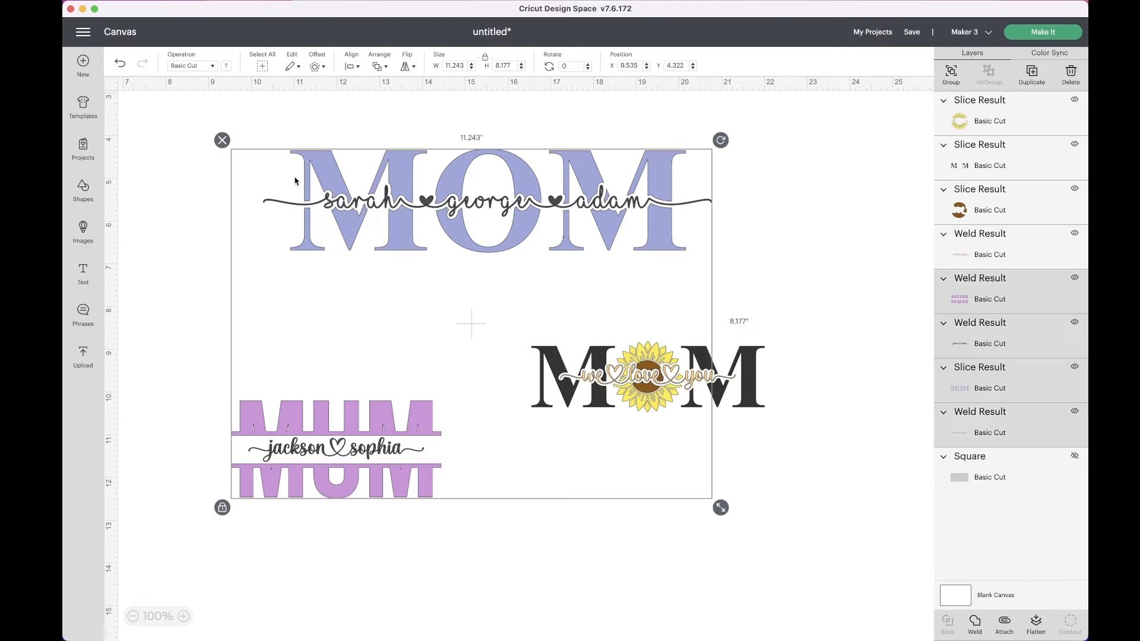
pyautogui.click(882, 473)
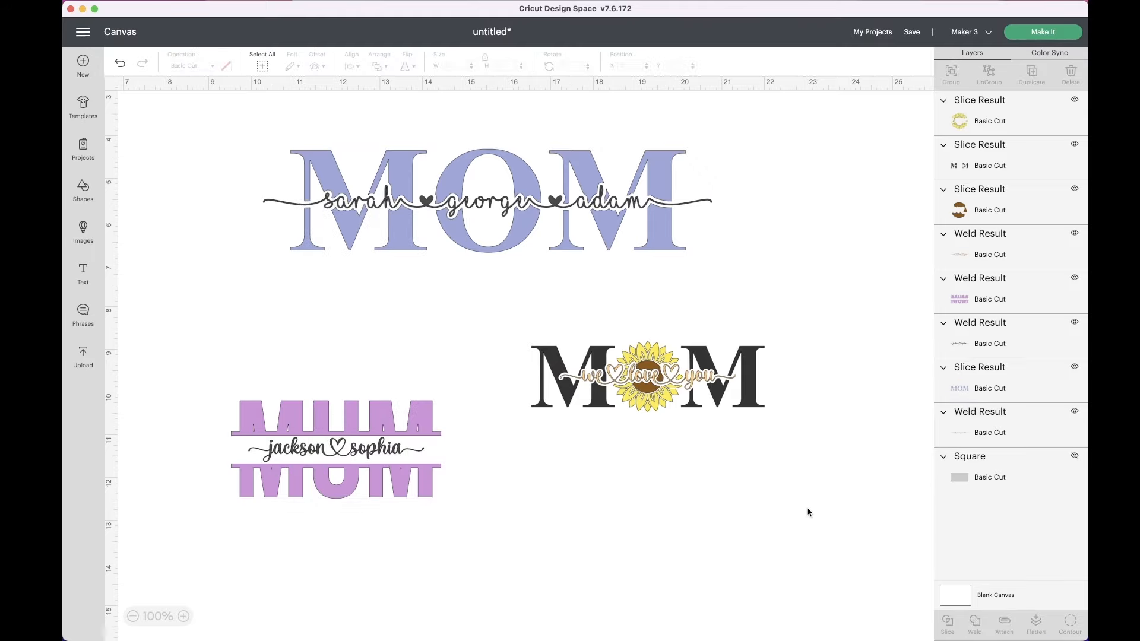